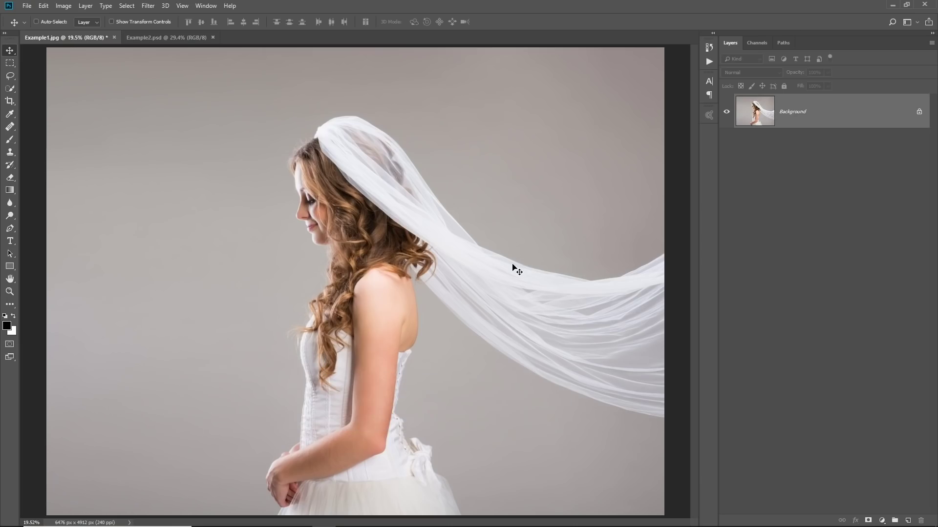
Compare the veil's mesh and the dragonfly's wings up close, then fit the bride photo on screen
left_click_drag(570, 311, 526, 253)
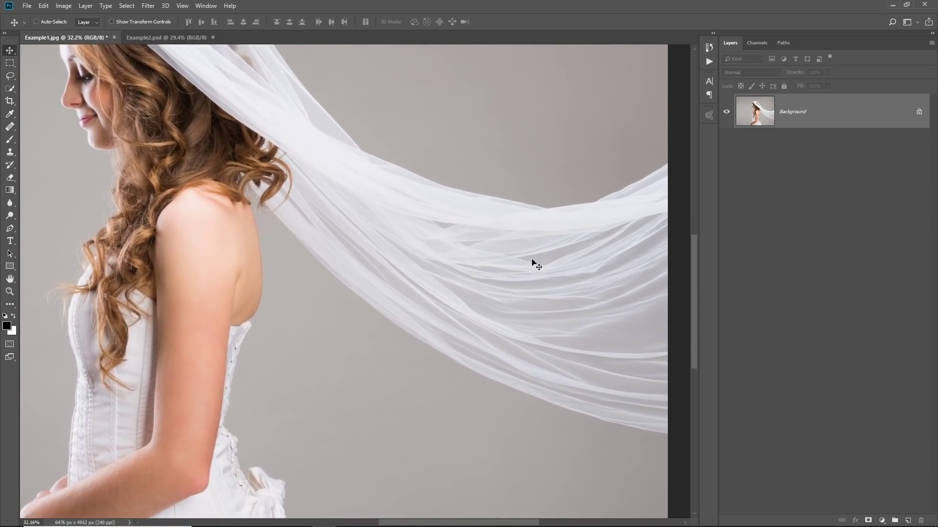
left_click(186, 38)
left_click_drag(401, 225, 428, 226)
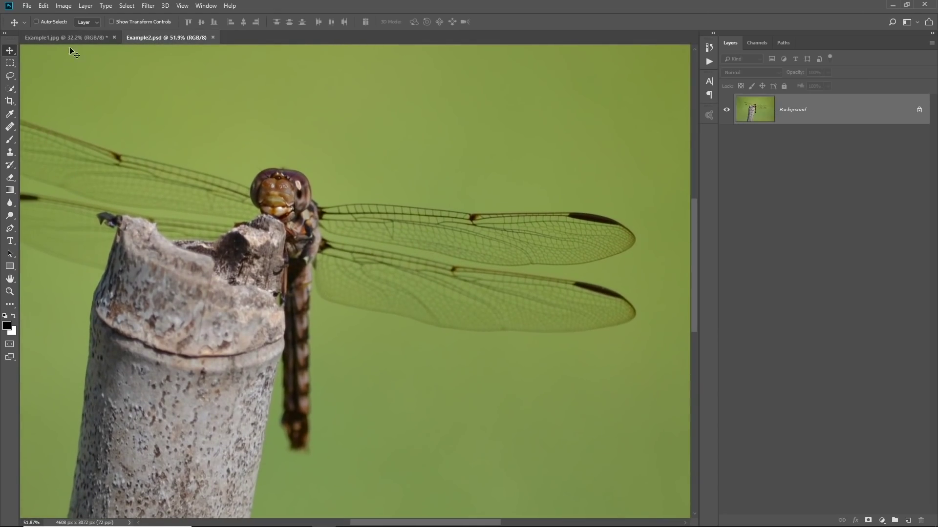
left_click(73, 38)
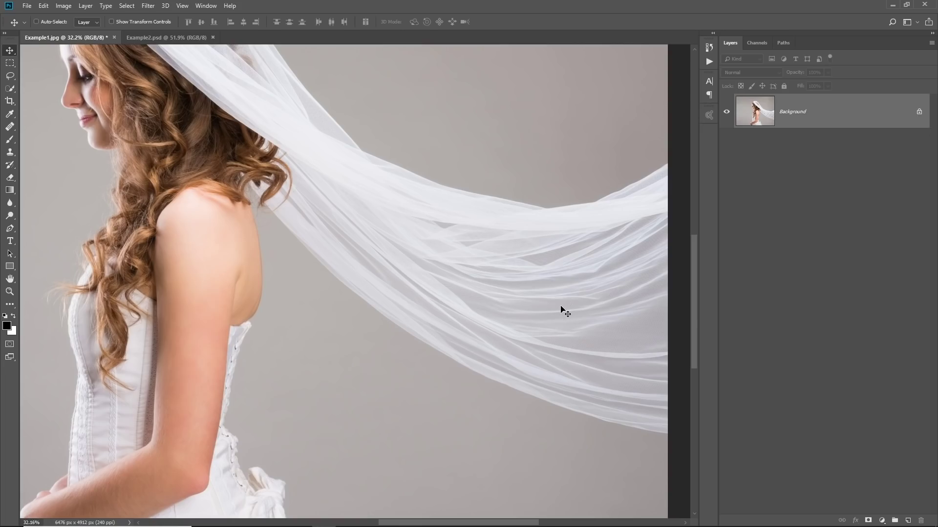
scroll(561, 284, "up", 3)
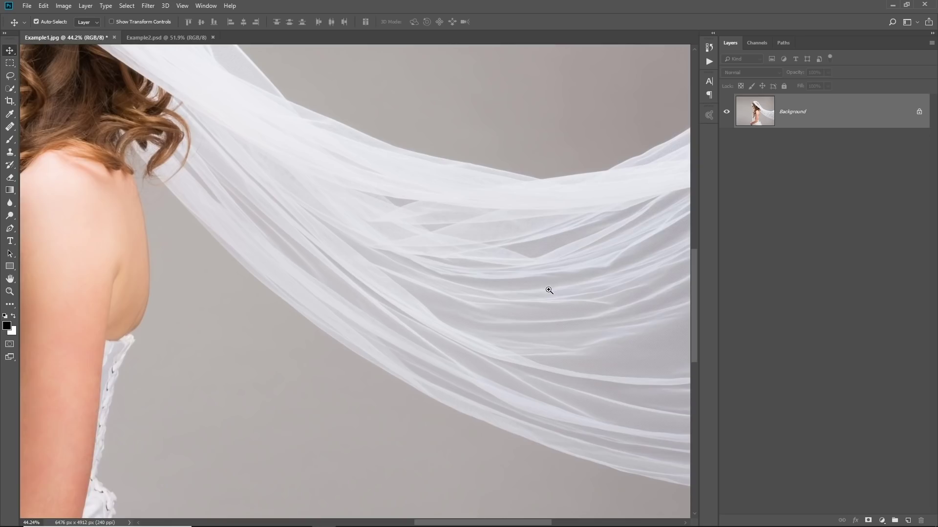
left_click_drag(545, 286, 588, 299)
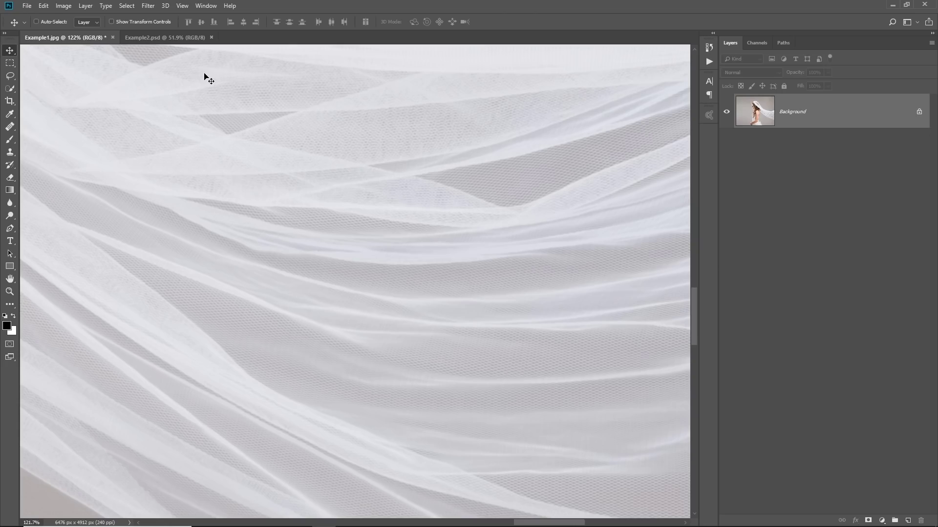
left_click(184, 37)
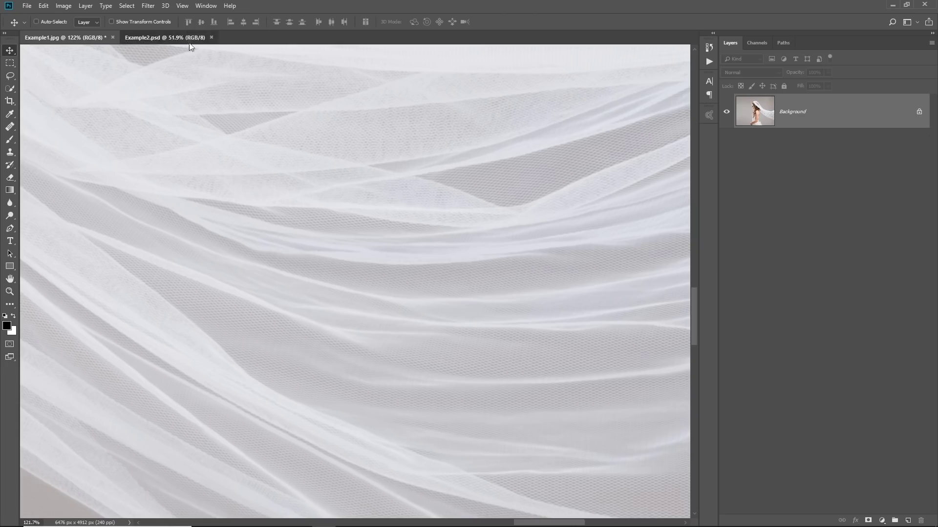
scroll(440, 186, "down", 2)
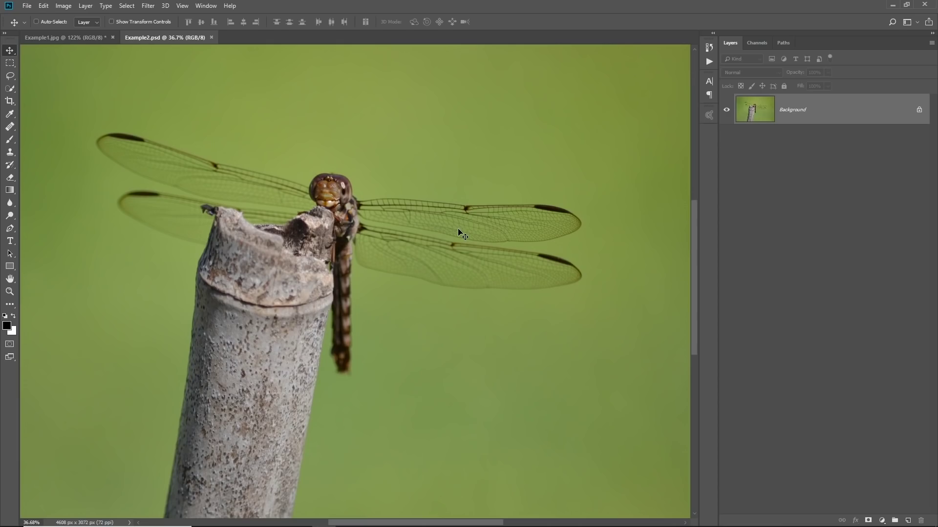
left_click(96, 40)
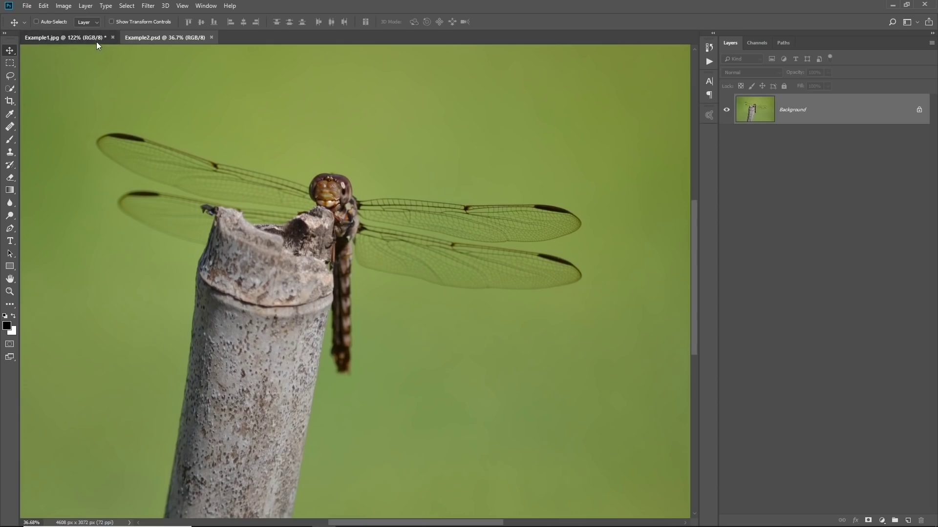
key("ctrl+0")
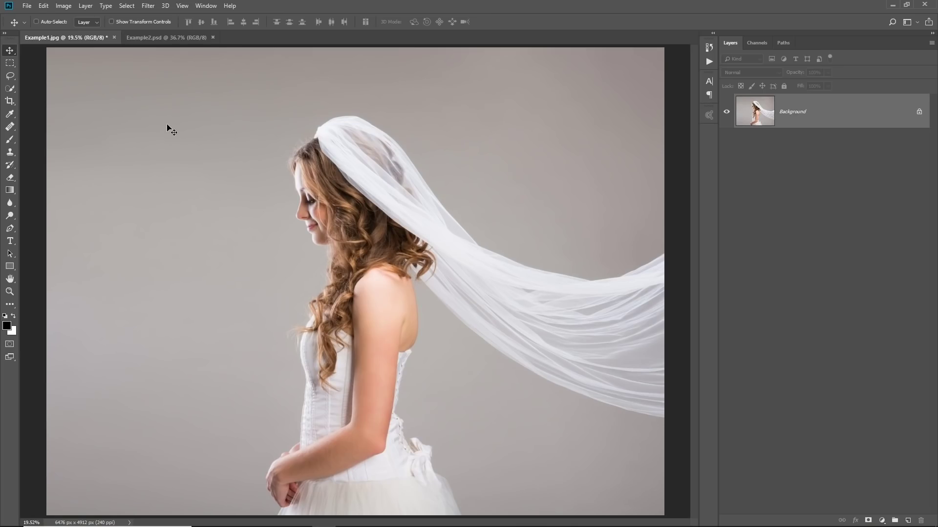
Unlock the background as Layer 0, add a black Solid Color fill beneath it, and select Layer 0
left_click(919, 112)
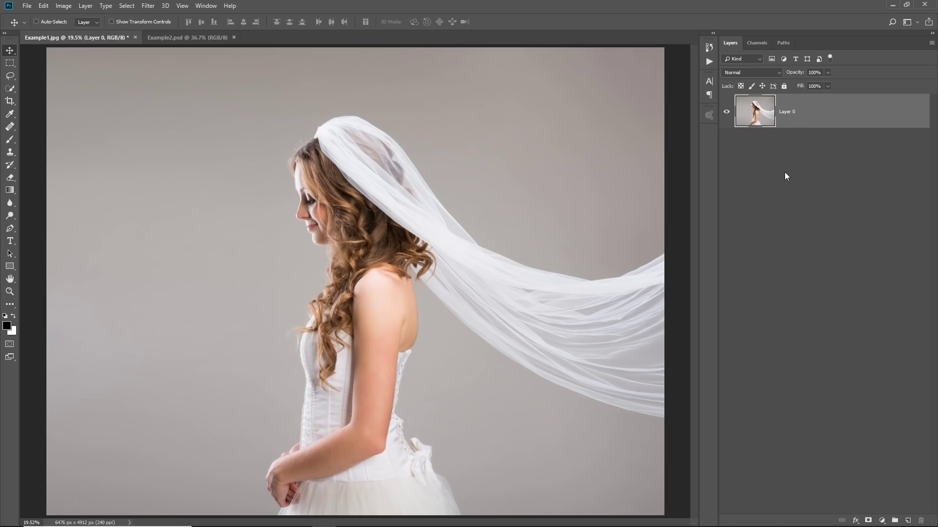
left_click(882, 521)
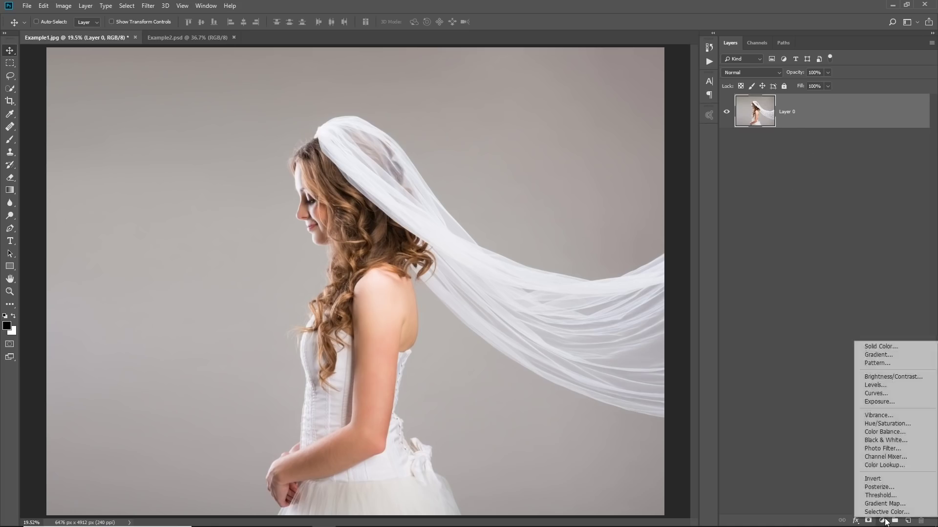
left_click(880, 346)
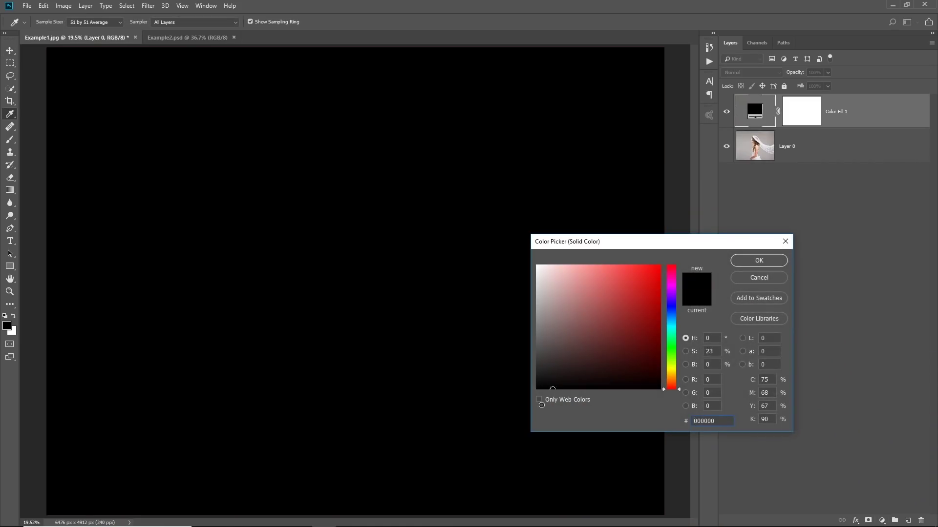
left_click(759, 261)
key("v")
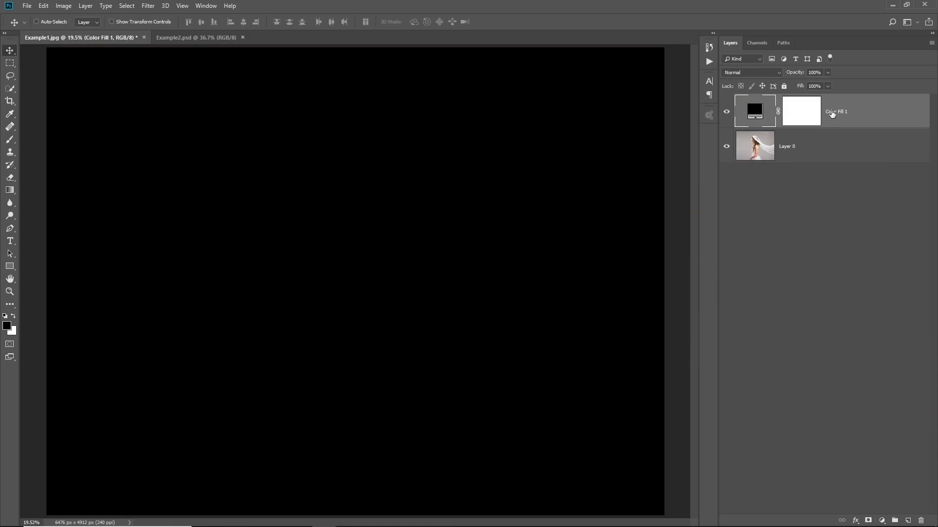
left_click_drag(838, 110, 837, 171)
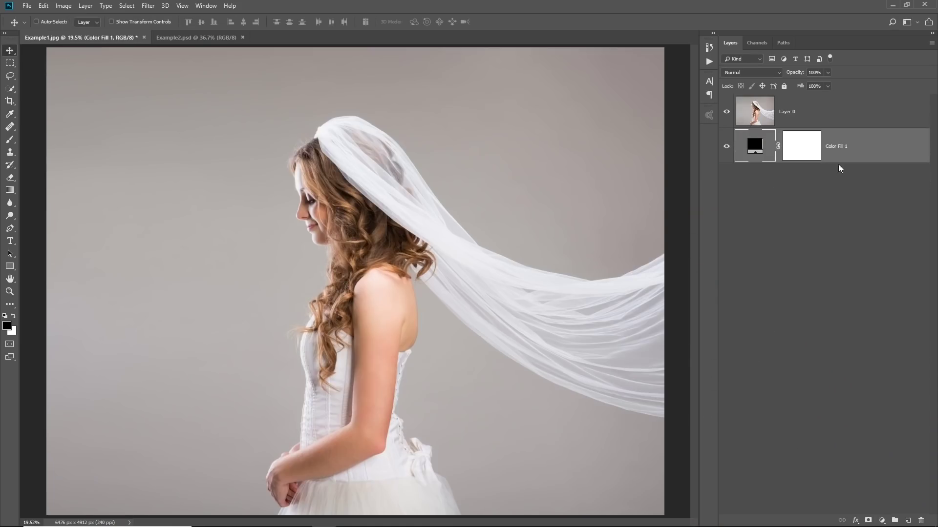
left_click(825, 118)
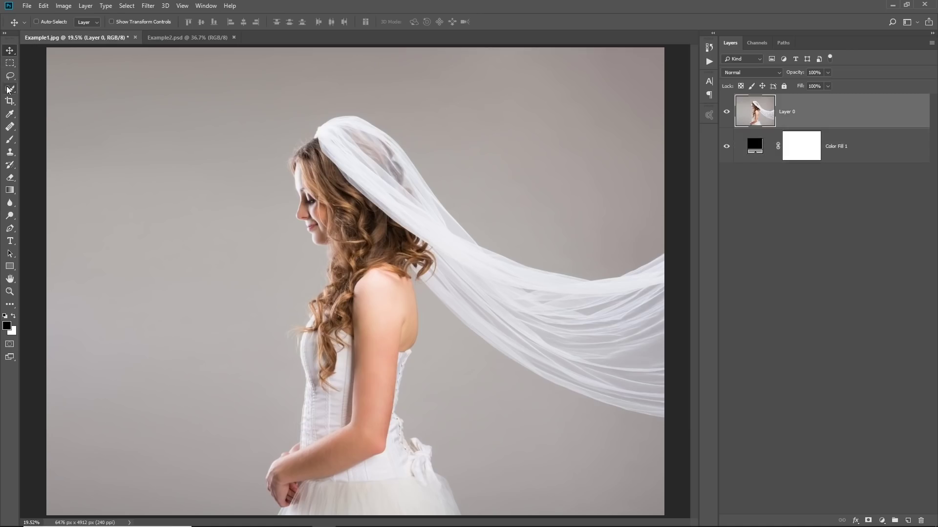
Open Select and Mask from the Marquee tool with the View set to On Black
left_click(11, 65)
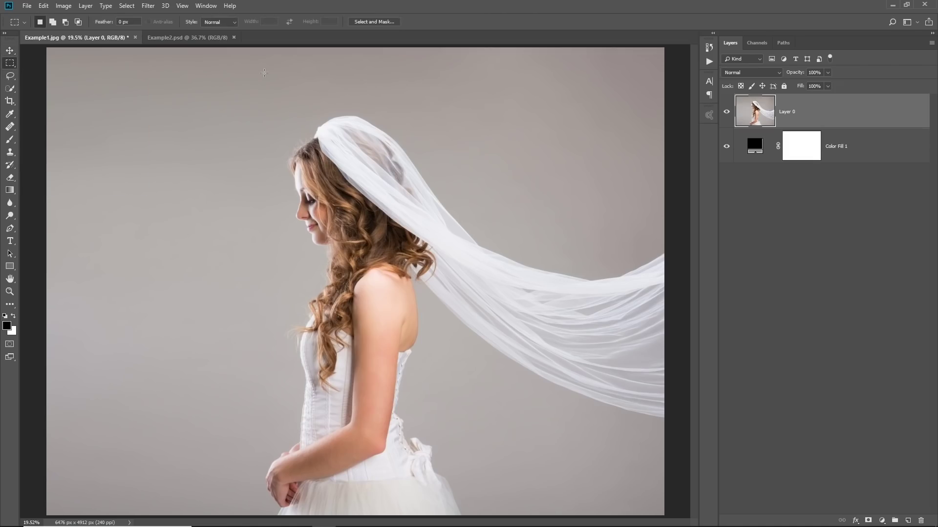
left_click(378, 23)
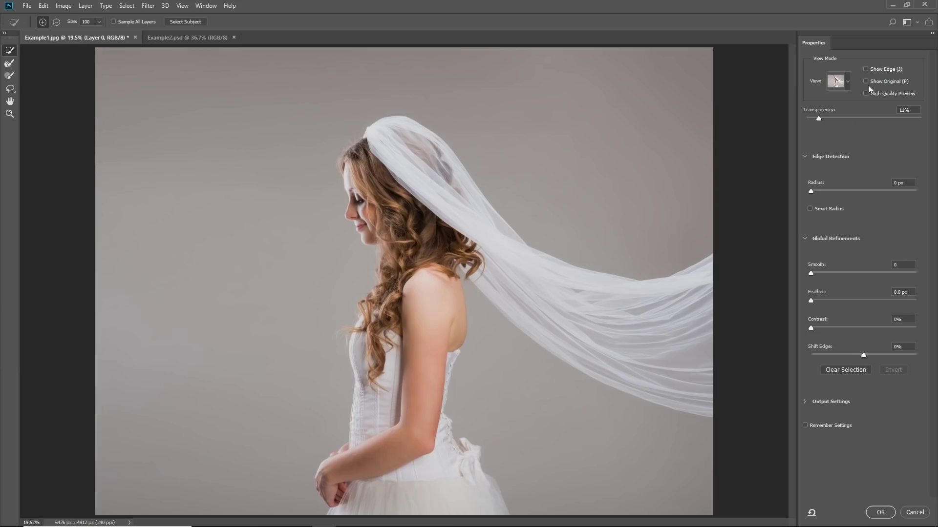
left_click(848, 81)
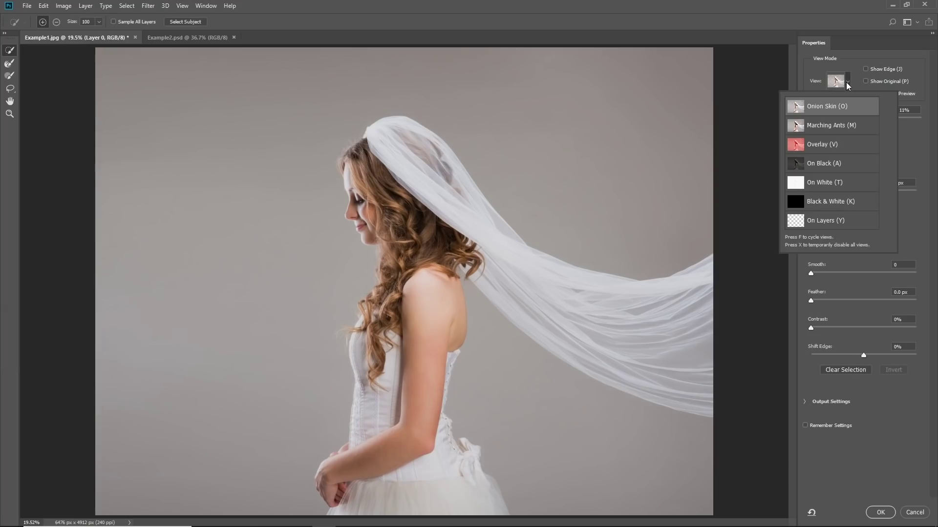
left_click(840, 168)
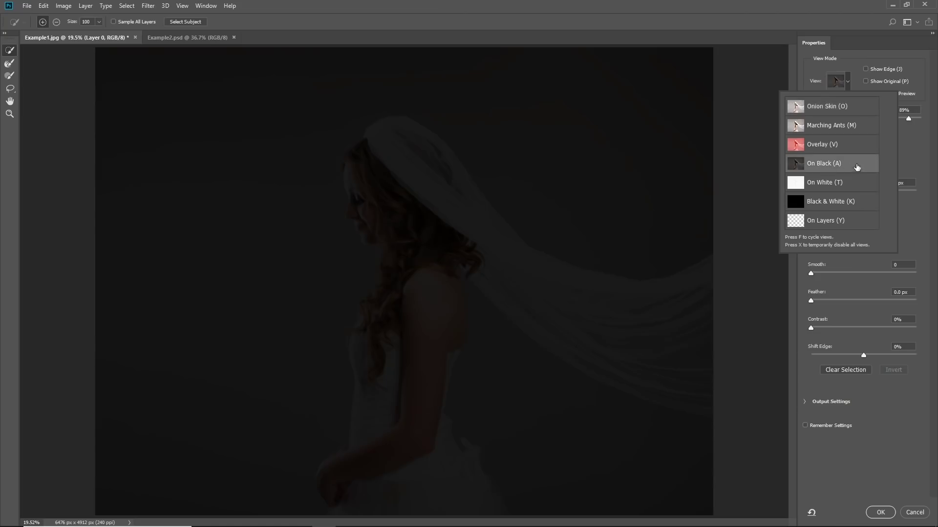
left_click(900, 144)
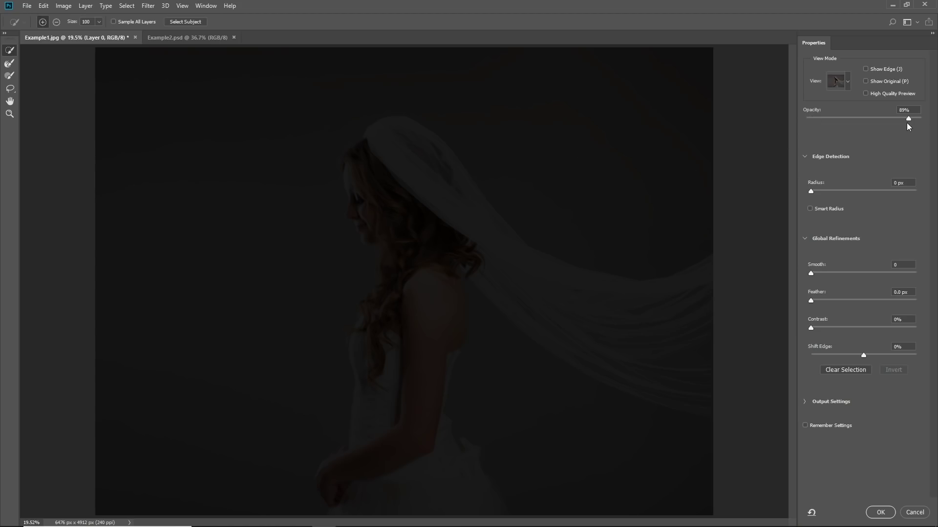
left_click_drag(912, 120, 934, 121)
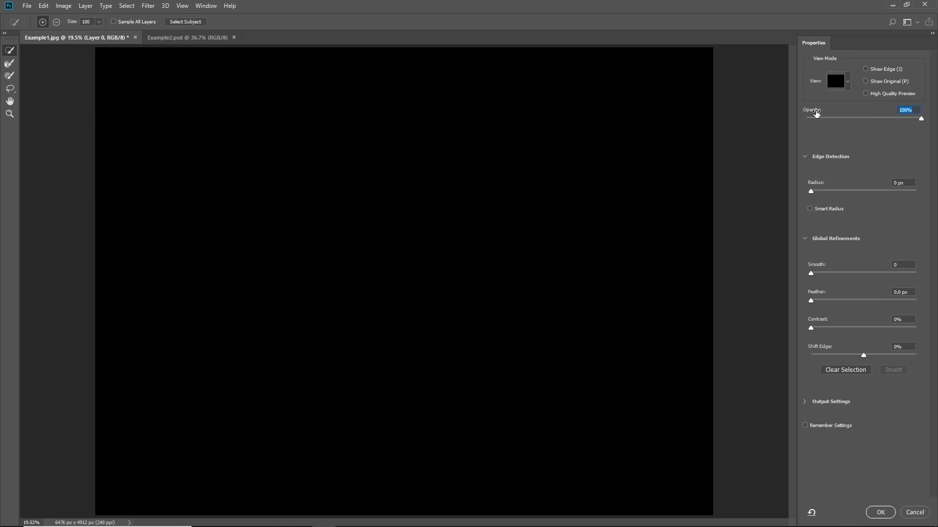
left_click_drag(816, 117, 824, 120)
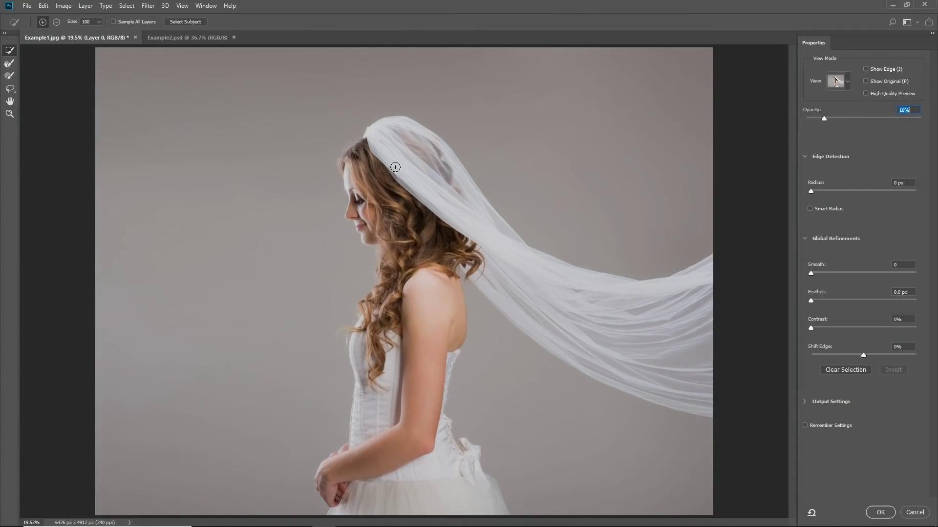
Paint the veil top and shoulder with a size 200 brush, then set overlay Opacity to 100%
key("bracketright")
key("bracketright")
key("bracketright")
key("bracketright")
left_click(414, 199)
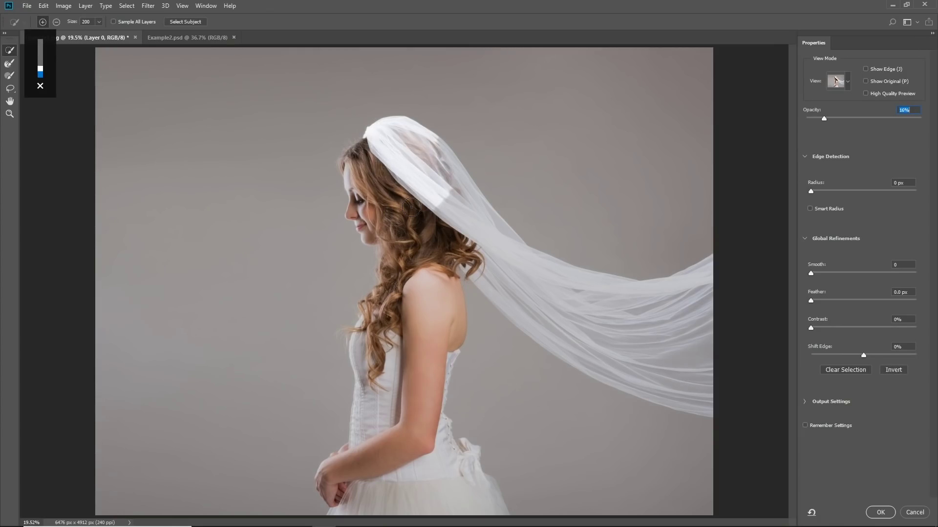
left_click(452, 212)
left_click(428, 281)
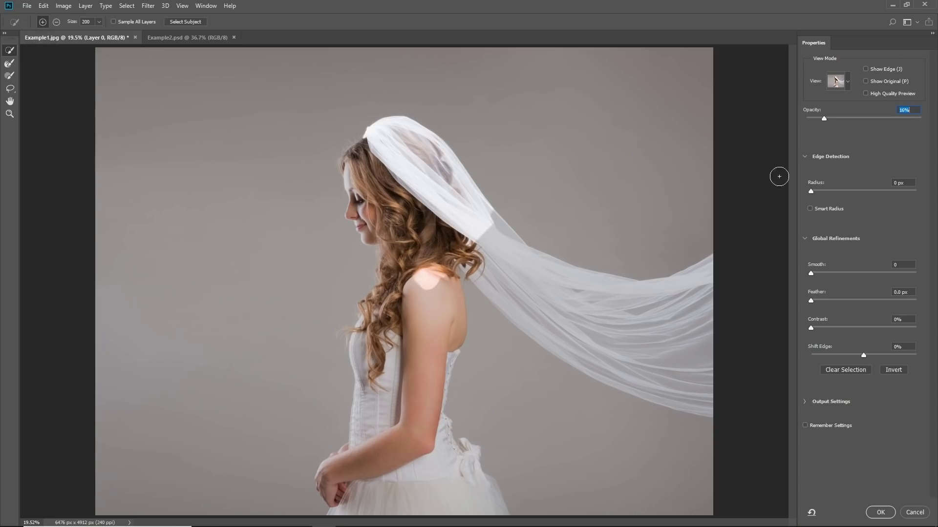
left_click_drag(823, 119, 800, 121)
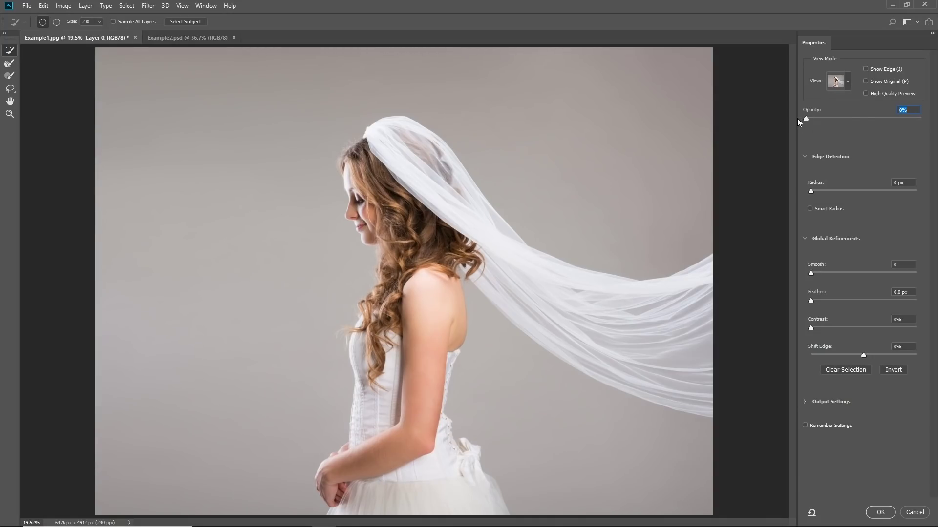
left_click_drag(797, 118, 933, 135)
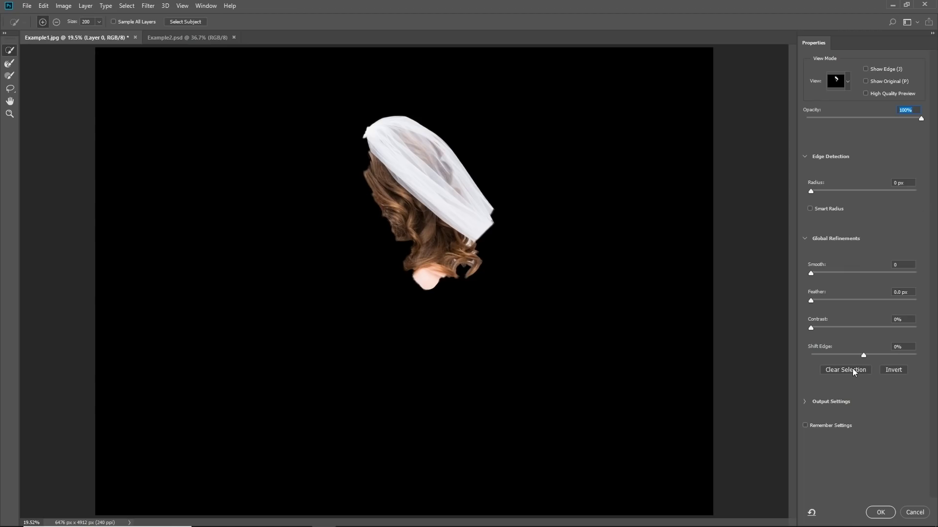
Clear the selection, set overlay opacity to 57%, and use Select Subject on the bride
left_click(852, 370)
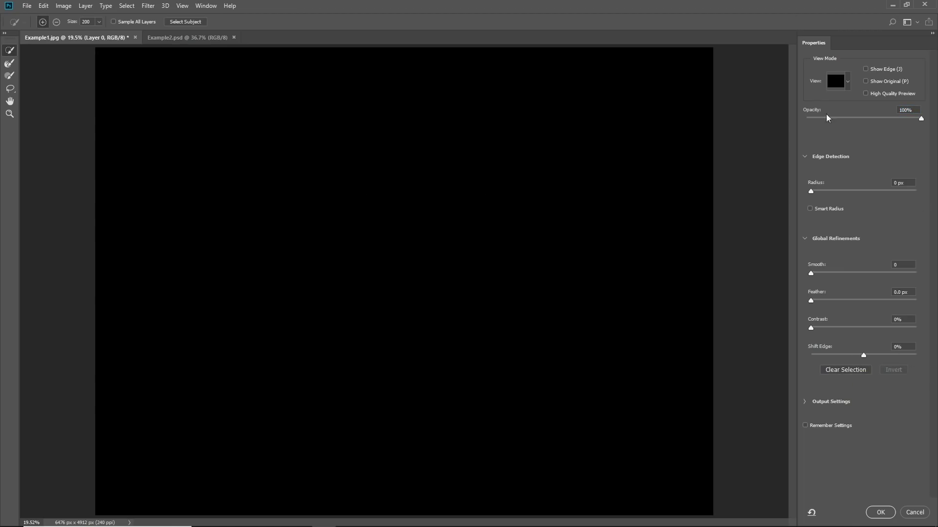
left_click_drag(834, 119, 871, 116)
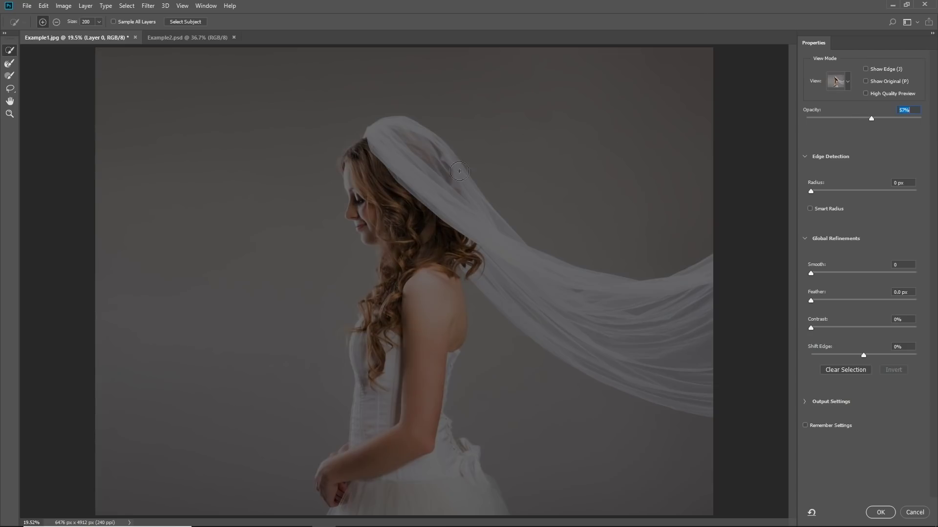
left_click(190, 23)
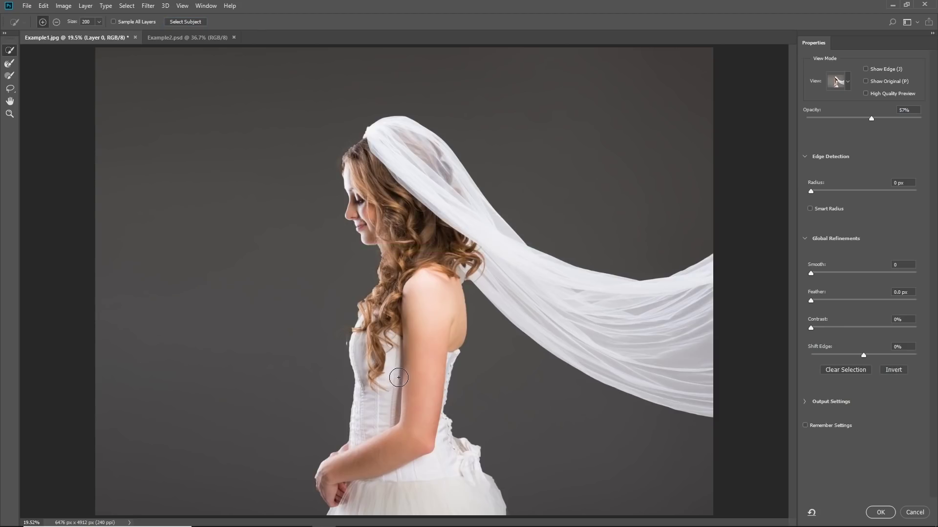
Zoom into the forearm and refine the elbow edge with a 19 px brush
left_click_drag(364, 305, 437, 181)
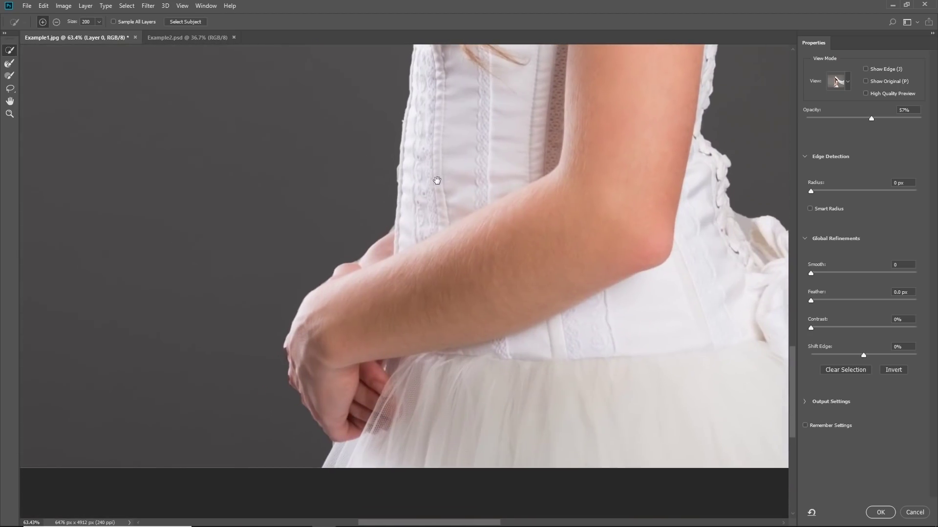
left_click_drag(302, 376, 393, 318)
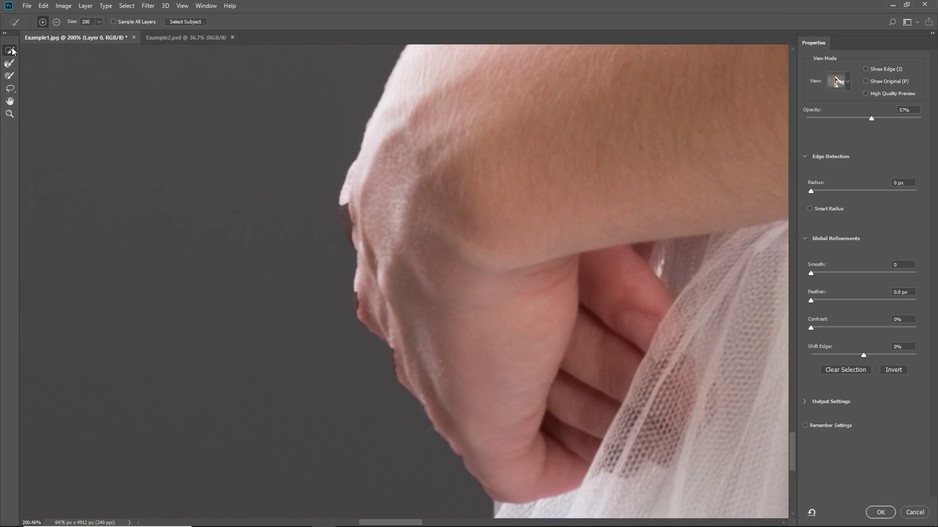
left_click_drag(398, 226, 308, 224)
mouse_move(355, 200)
left_mouse_down()
mouse_move(350, 218)
mouse_move(412, 320)
mouse_move(391, 312)
mouse_move(383, 223)
left_mouse_up()
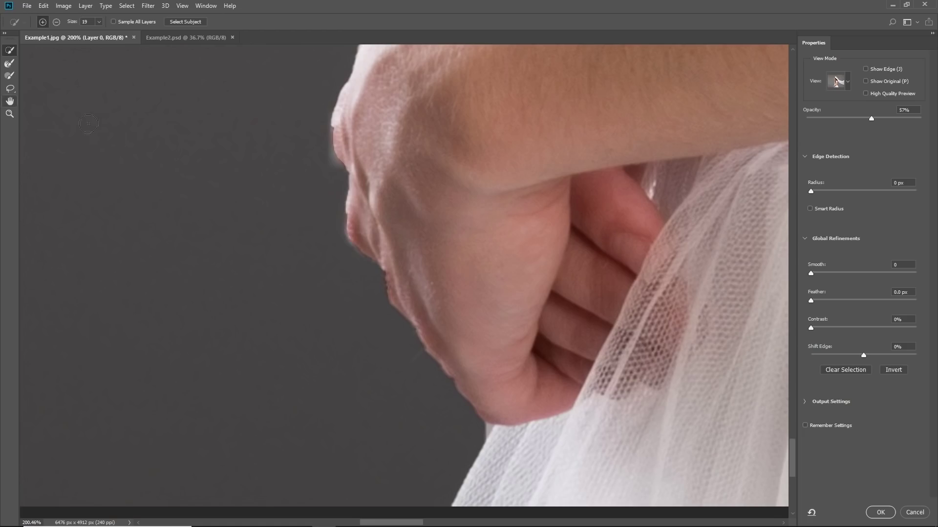
Pan up from the hand past the dress lace to inspect the curly hair edge
left_click_drag(578, 174, 429, 383)
left_click_drag(464, 122, 488, 463)
left_click_drag(513, 193, 261, 525)
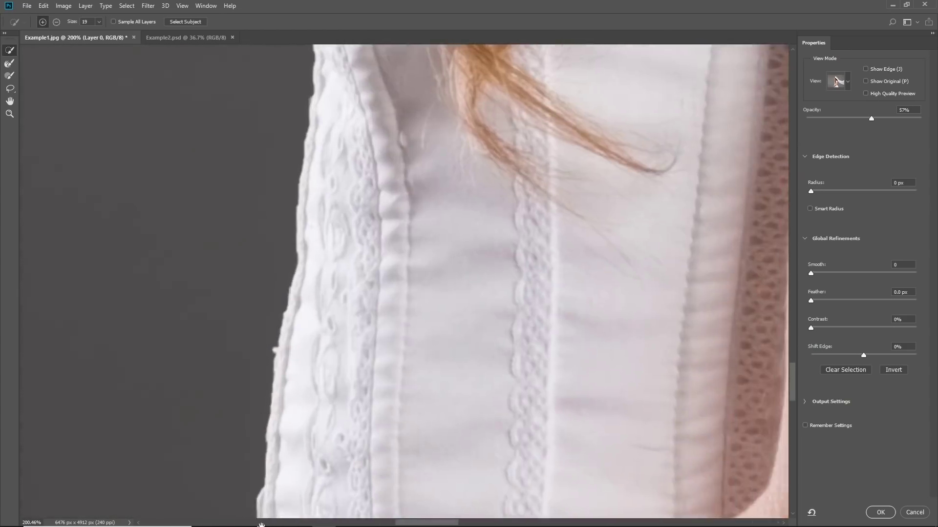
left_click_drag(371, 220, 341, 247)
left_click_drag(430, 108, 419, 294)
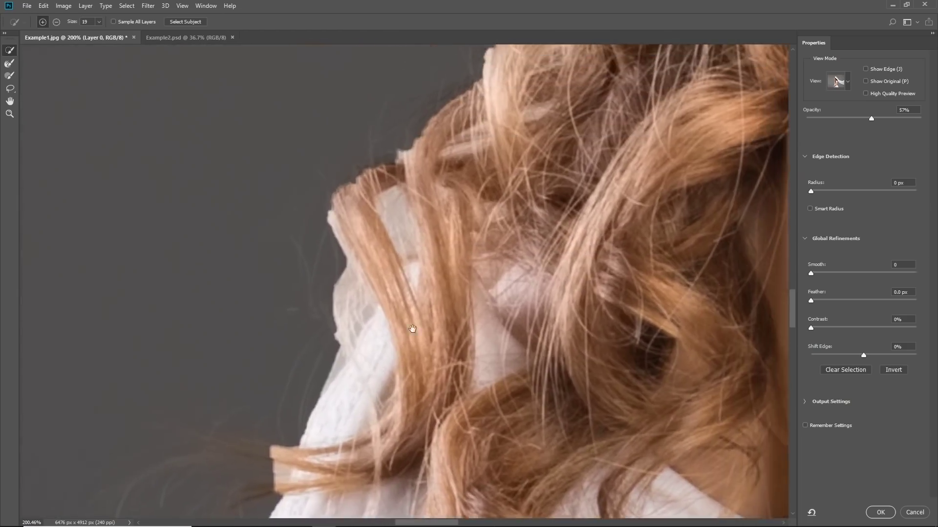
scroll(412, 328, "down", 6)
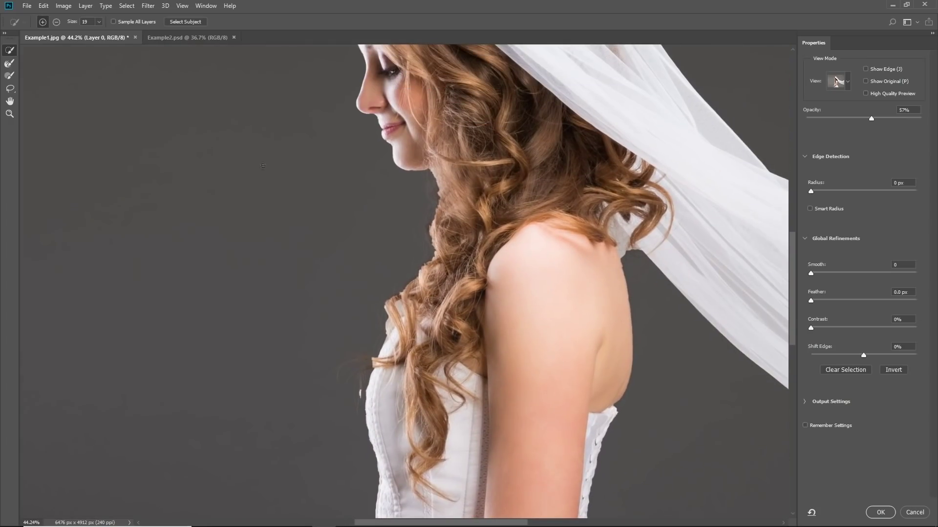
Switch to the Refine Edge Brush at size 137 and frame the whole bride and veil
left_click(9, 64)
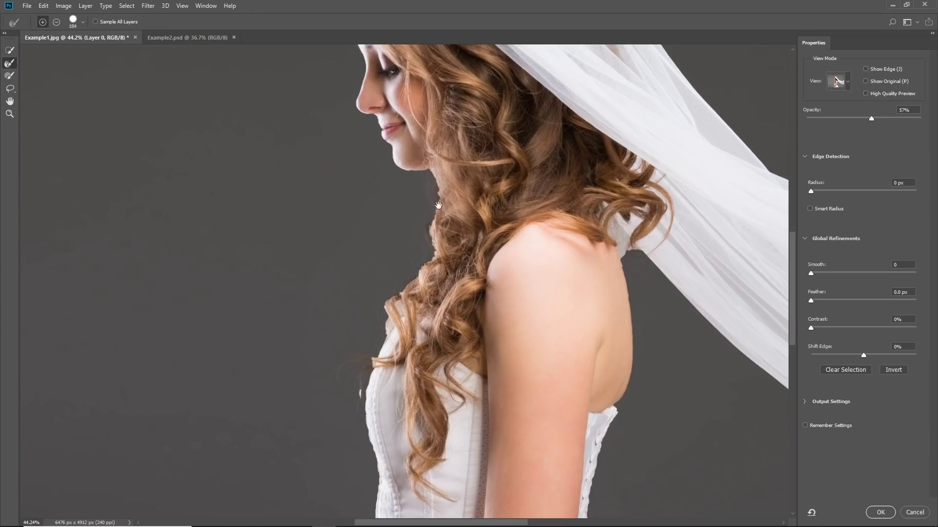
scroll(457, 201, "up", 2)
left_click_drag(430, 203, 419, 293)
left_click_drag(437, 328, 467, 210)
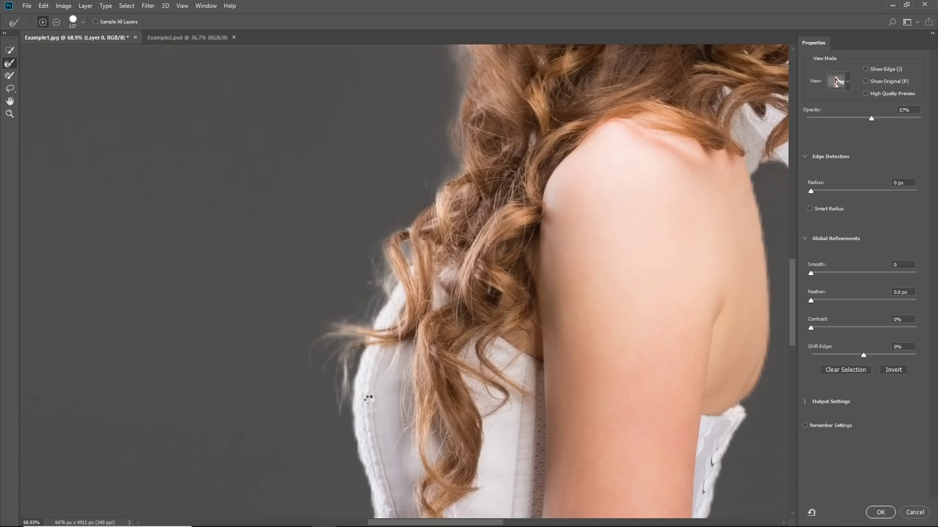
left_click_drag(592, 256, 553, 252)
left_click_drag(368, 184, 214, 199)
left_click_drag(279, 237, 289, 218)
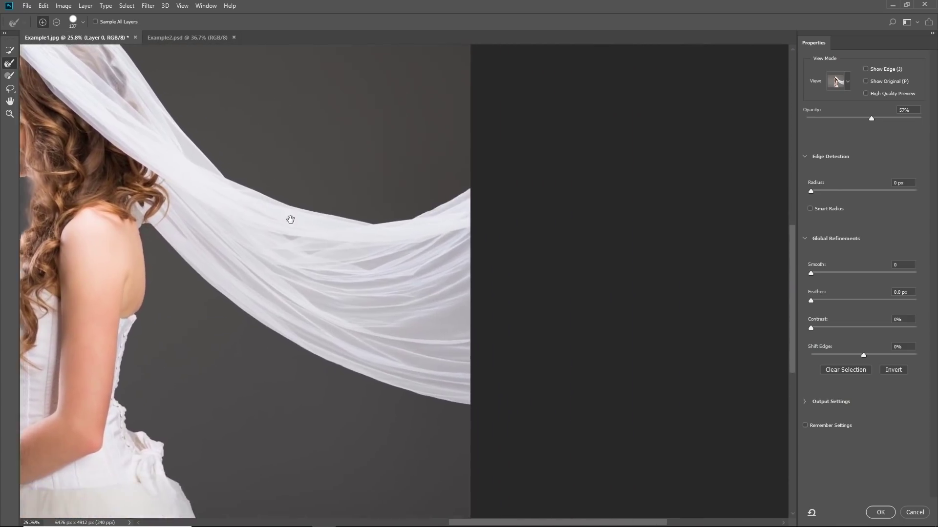
Refine the sheer veil and its upper edge with a 642 px Refine Edge Brush
left_click_drag(282, 253, 320, 236)
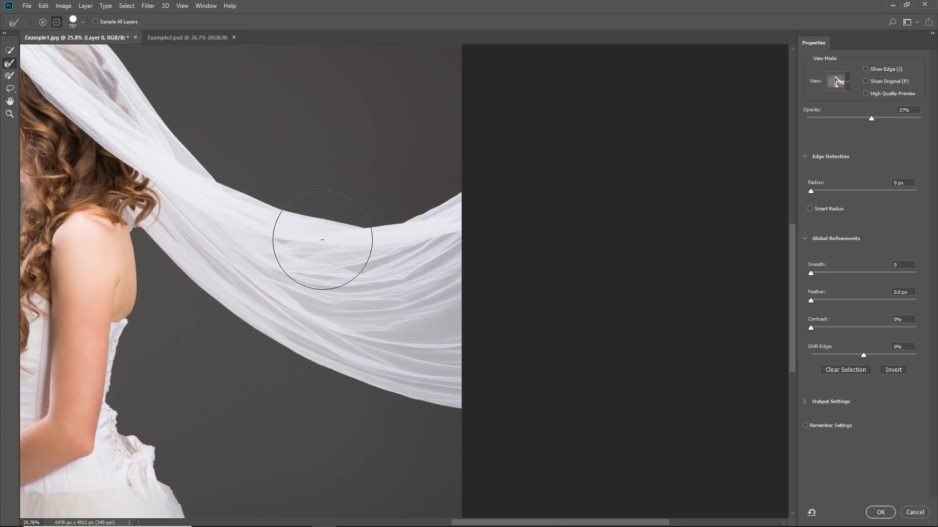
left_click_drag(251, 244, 286, 241)
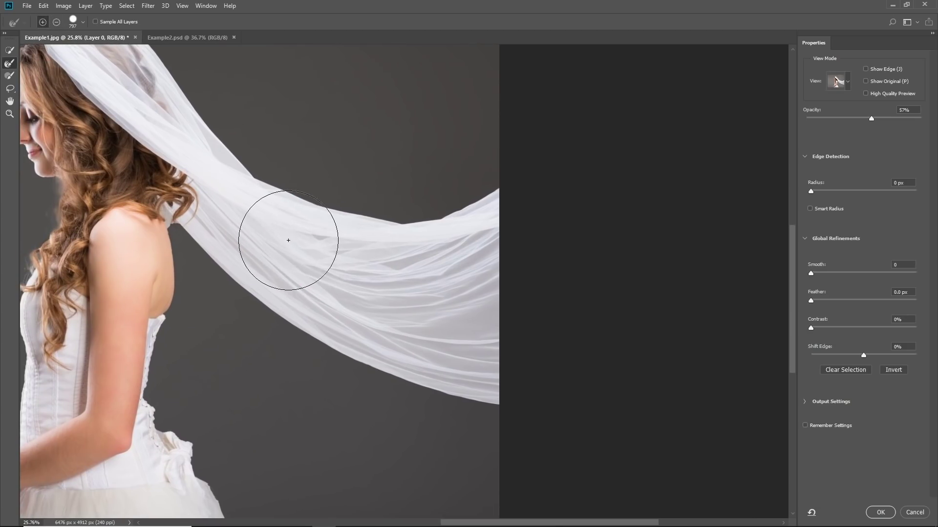
mouse_move(335, 266)
left_mouse_down()
mouse_move(341, 272)
mouse_move(324, 261)
left_mouse_up()
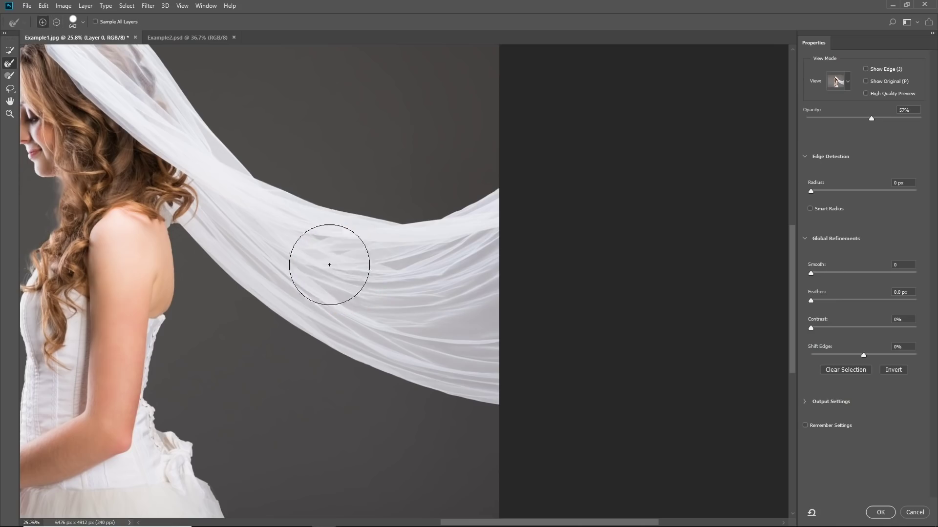
mouse_move(387, 249)
left_mouse_down()
mouse_move(490, 210)
mouse_move(356, 275)
mouse_move(266, 249)
mouse_move(452, 348)
mouse_move(477, 268)
mouse_move(523, 324)
mouse_move(440, 261)
mouse_move(441, 347)
mouse_move(376, 282)
mouse_move(325, 272)
mouse_move(278, 247)
mouse_move(258, 273)
mouse_move(234, 218)
mouse_move(248, 236)
mouse_move(255, 207)
mouse_move(410, 272)
mouse_move(503, 247)
mouse_move(522, 403)
mouse_move(405, 342)
left_mouse_up()
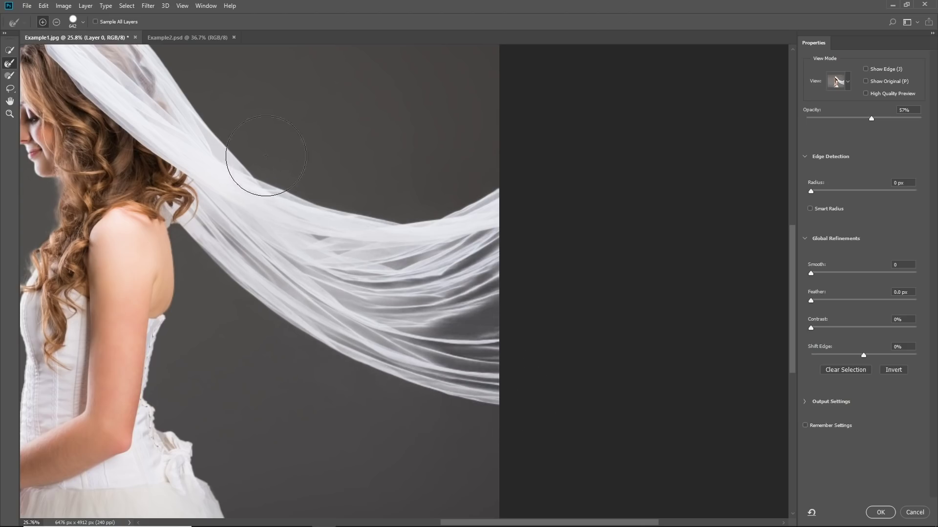
mouse_move(240, 131)
left_mouse_down()
mouse_move(210, 137)
mouse_move(435, 222)
mouse_move(516, 189)
left_mouse_up()
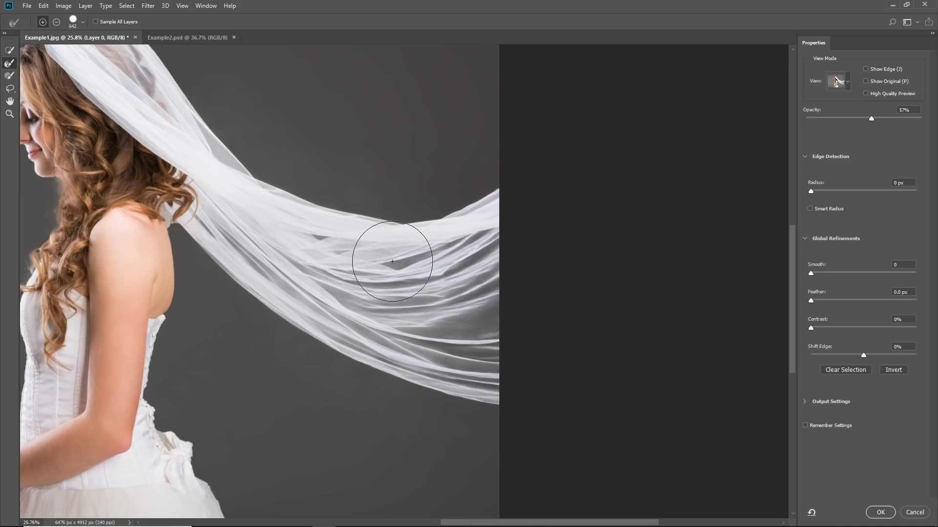
Refine the veil's outer edge over the head with a brush of about 408 px
key("h")
left_click_drag(392, 261, 339, 236)
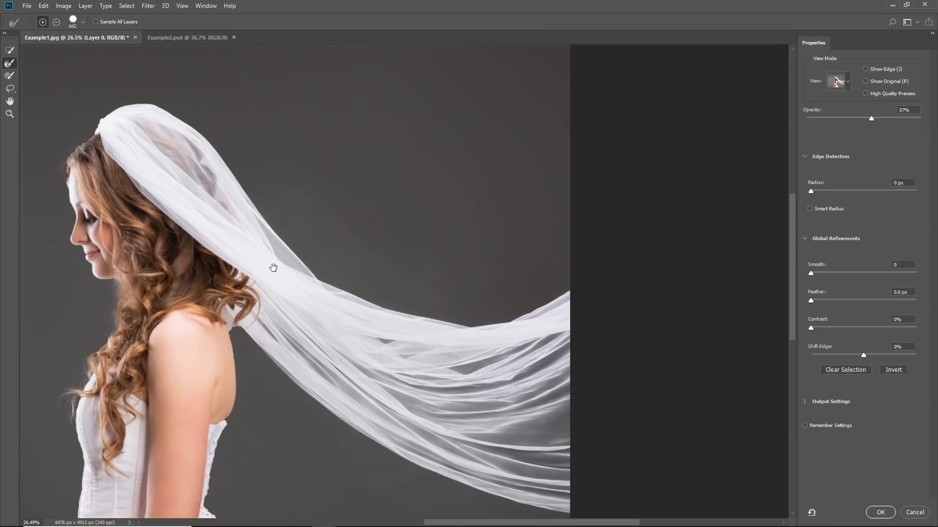
left_click_drag(273, 268, 308, 282)
right_click(319, 214, "alt")
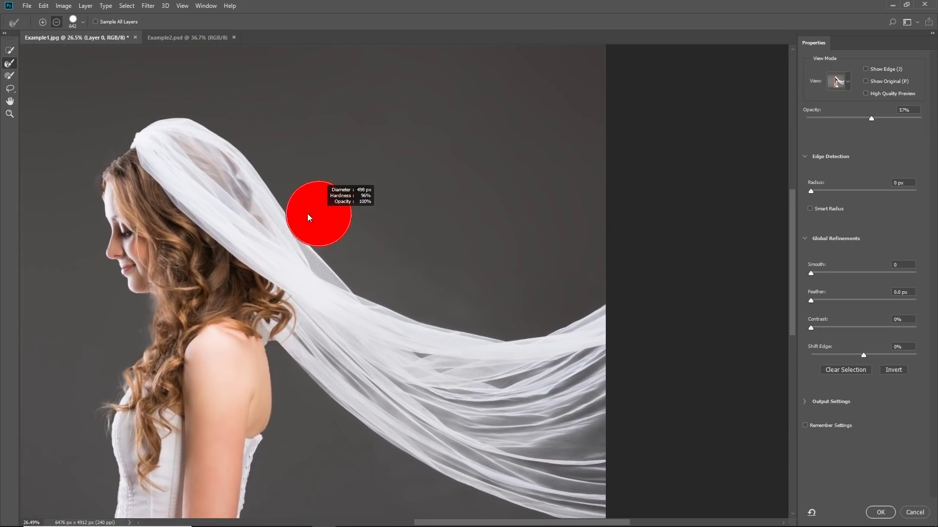
left_click_drag(308, 218, 293, 217)
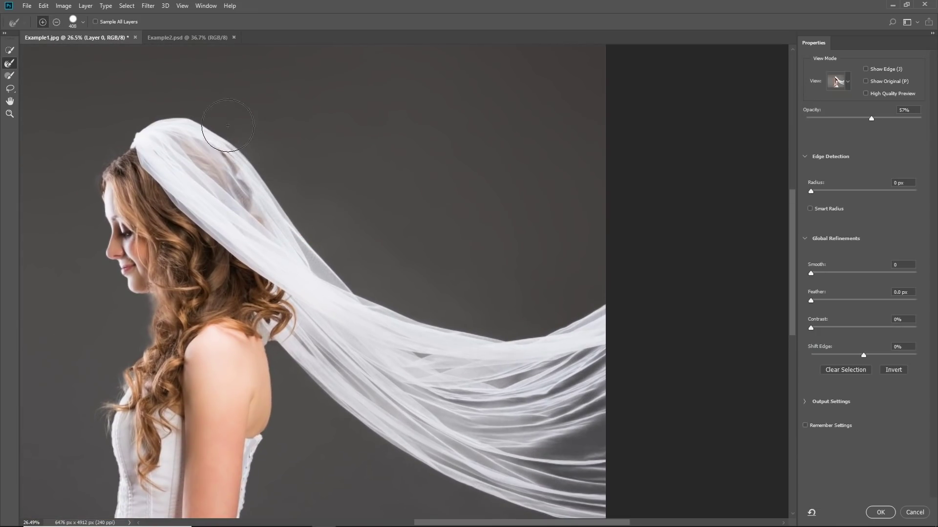
mouse_move(227, 126)
left_mouse_down()
mouse_move(273, 157)
mouse_move(301, 256)
mouse_move(330, 287)
left_mouse_up()
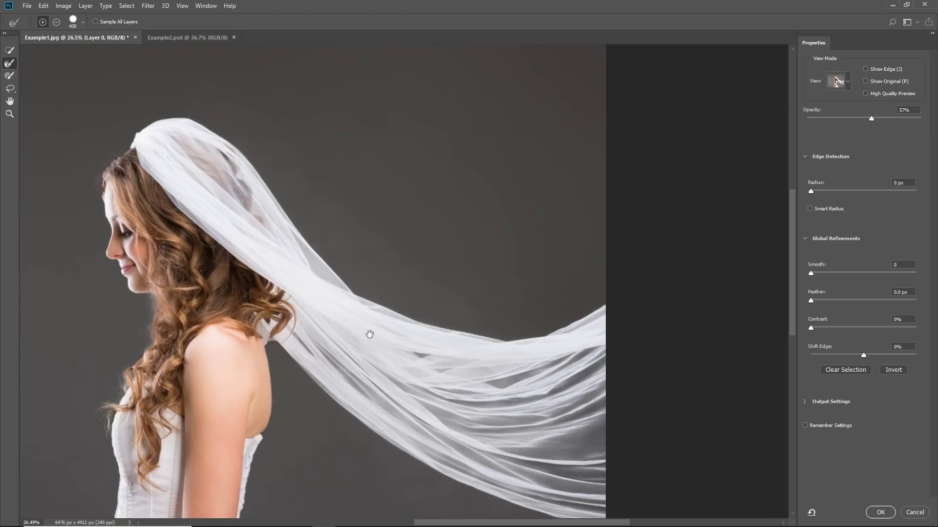
Refine the selection edge along the bride's back and skirt
left_click_drag(368, 335, 493, 217)
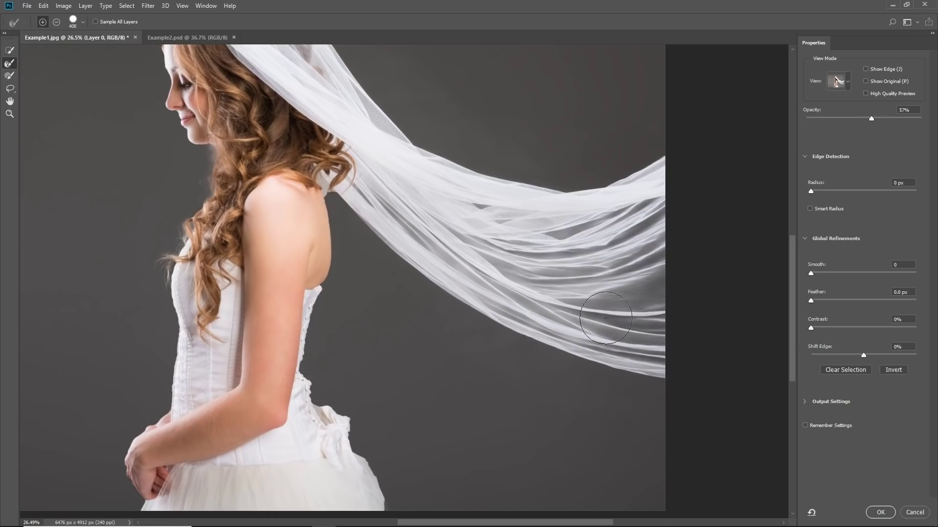
left_click_drag(191, 219, 227, 158)
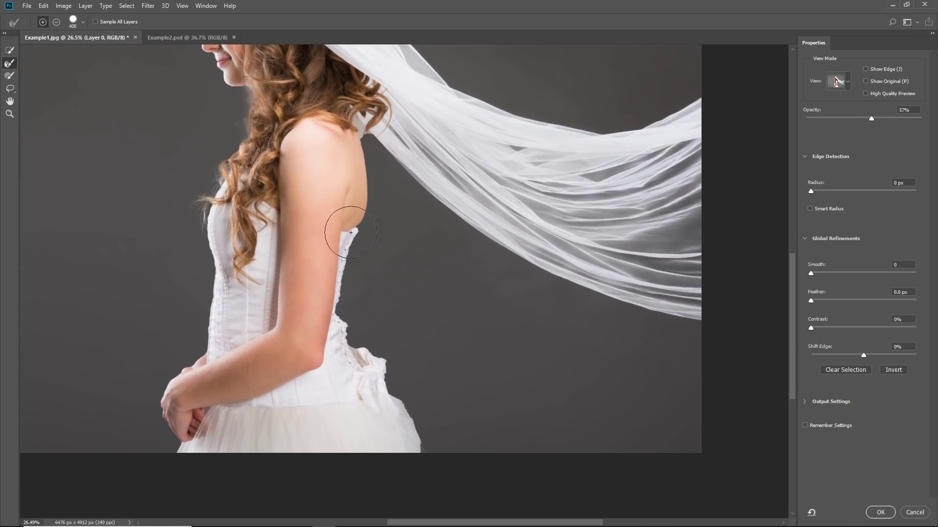
mouse_move(345, 216)
left_mouse_down()
mouse_move(360, 372)
mouse_move(389, 405)
left_mouse_up()
mouse_move(286, 143)
left_mouse_down()
mouse_move(371, 359)
mouse_move(288, 171)
left_mouse_up()
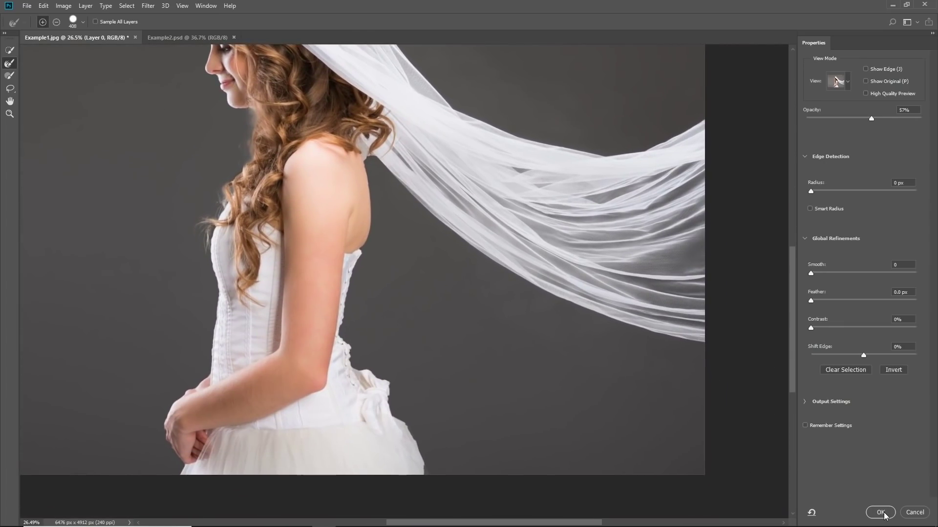
Output the refined bride-and-veil selection as a layer mask on Layer 0
left_click(880, 512)
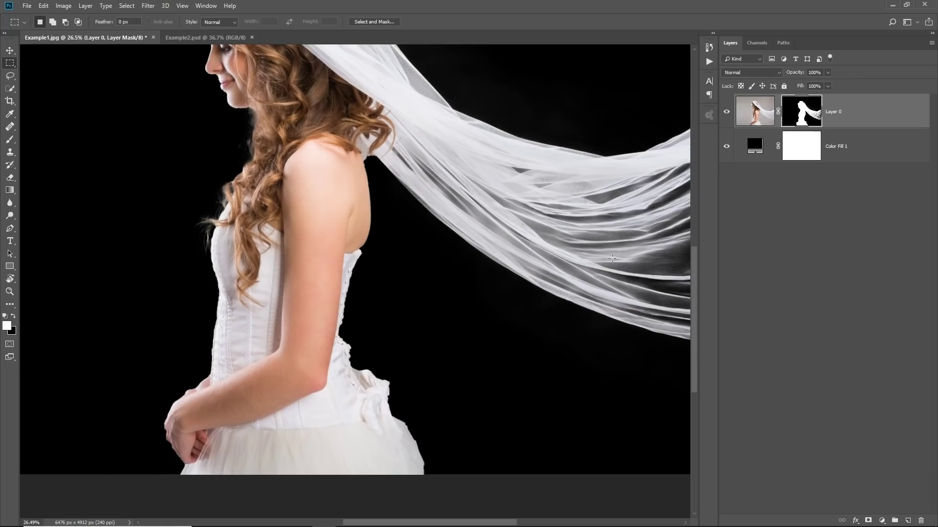
scroll(435, 284, "up", 2)
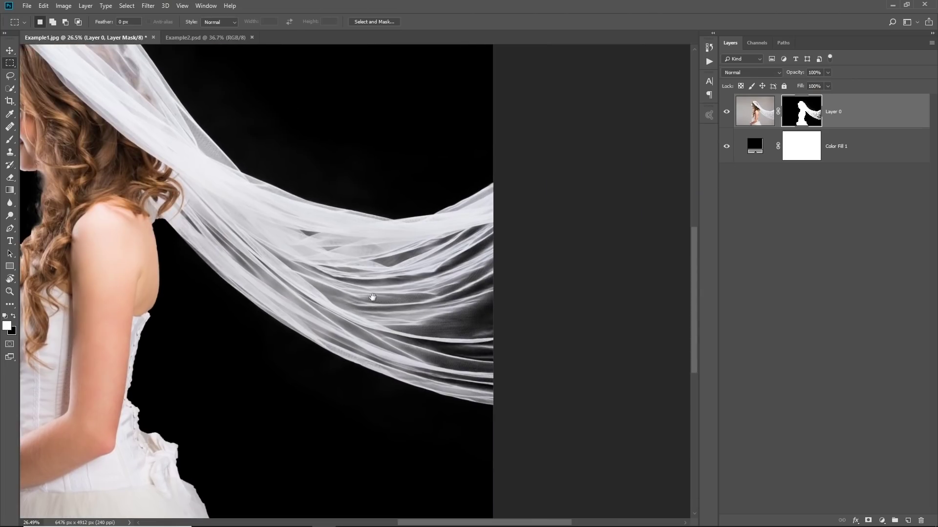
scroll(393, 293, "up", 2)
left_click_drag(413, 293, 360, 274)
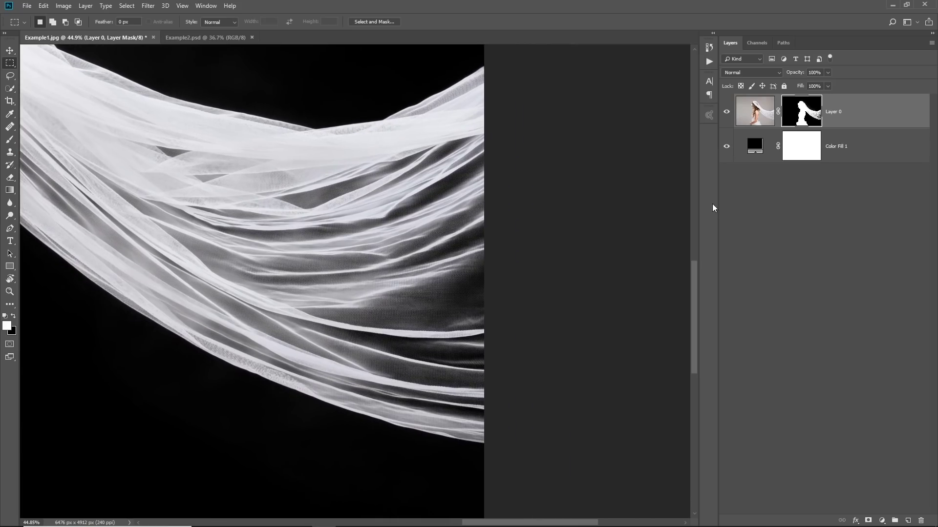
Change the Color Fill 1 colour to dark red #250000, then select Layer 0
double_click(755, 146)
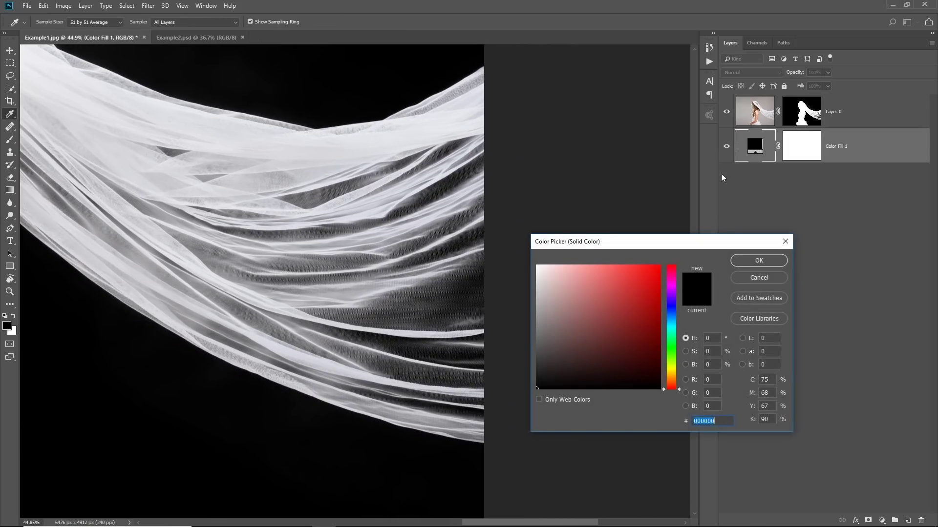
mouse_move(625, 294)
left_mouse_down()
mouse_move(638, 298)
mouse_move(609, 372)
mouse_move(628, 318)
left_mouse_up()
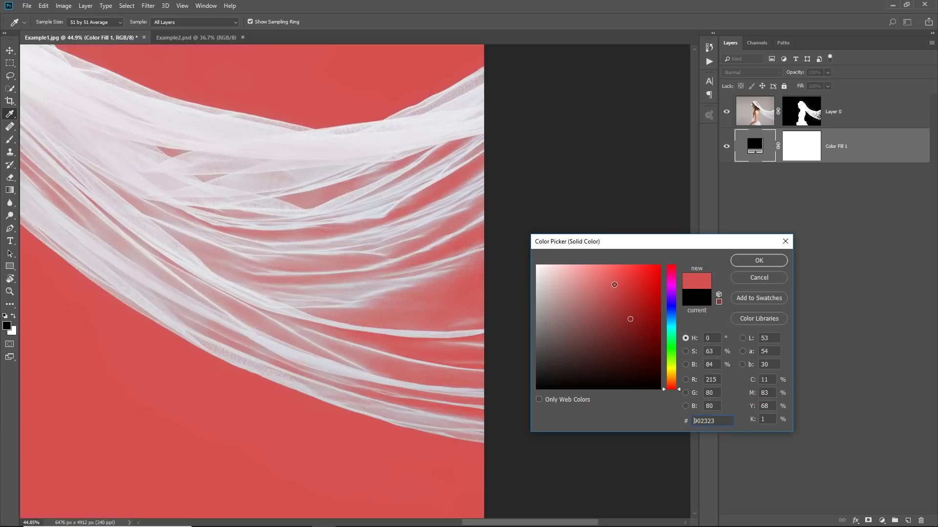
type("282828")
mouse_move(574, 332)
left_mouse_down()
mouse_move(611, 383)
mouse_move(652, 345)
mouse_move(638, 335)
mouse_move(671, 406)
mouse_move(661, 312)
mouse_move(660, 371)
left_mouse_up()
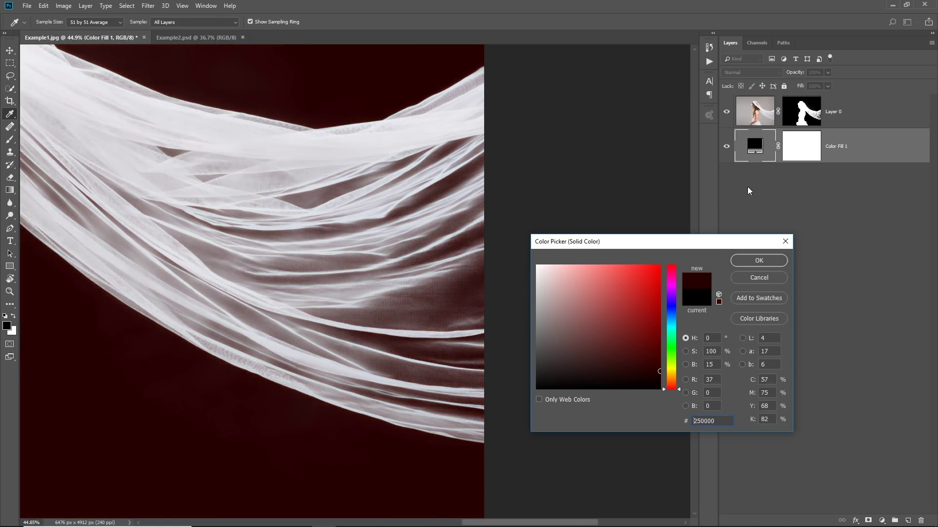
left_click(759, 260)
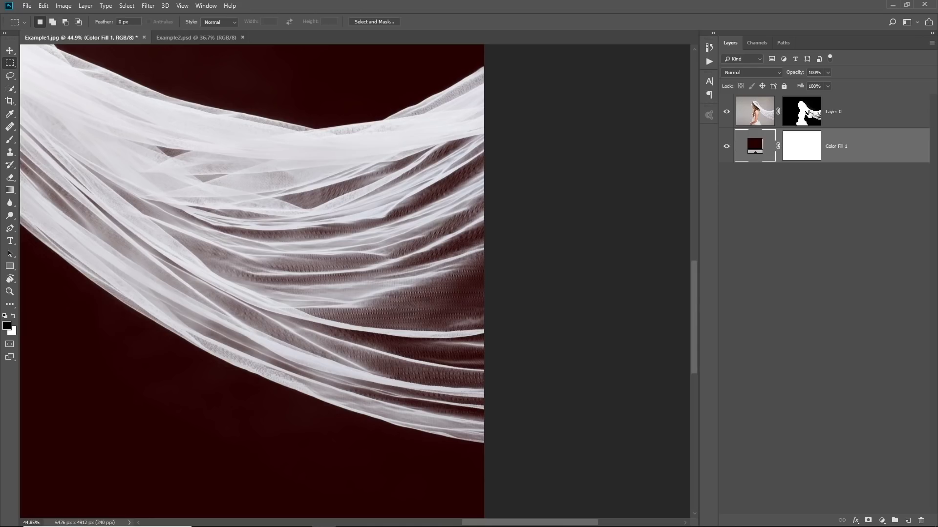
left_click(842, 114)
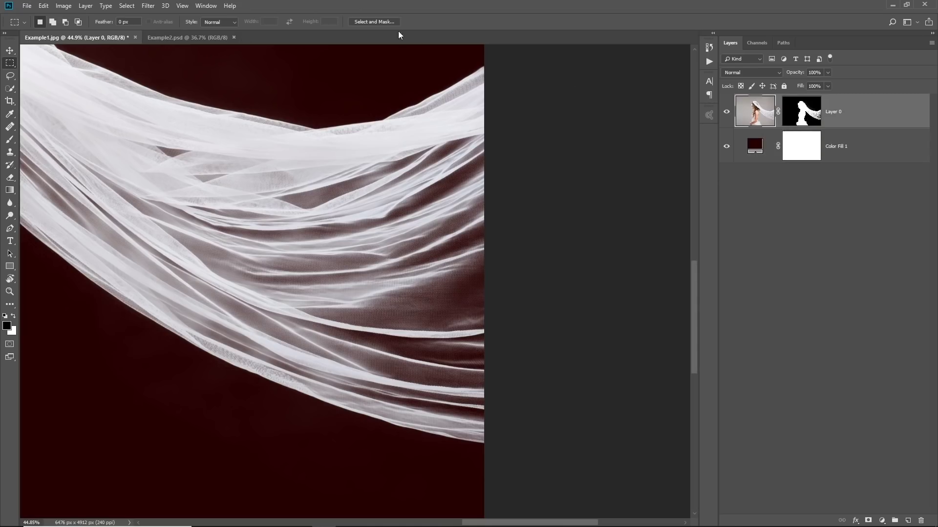
Reopen Select and Mask, confirm Output To: Layer Mask, and apply it with OK
left_click(383, 20)
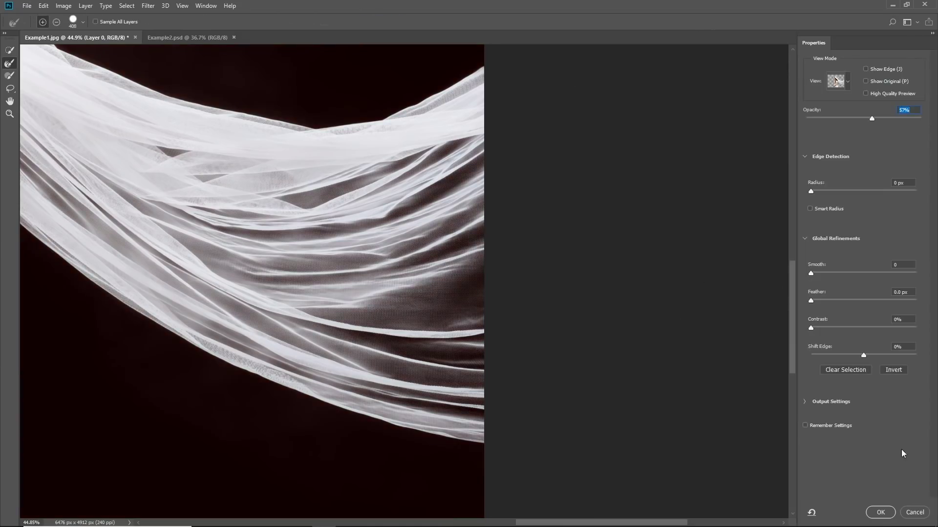
left_click(804, 401)
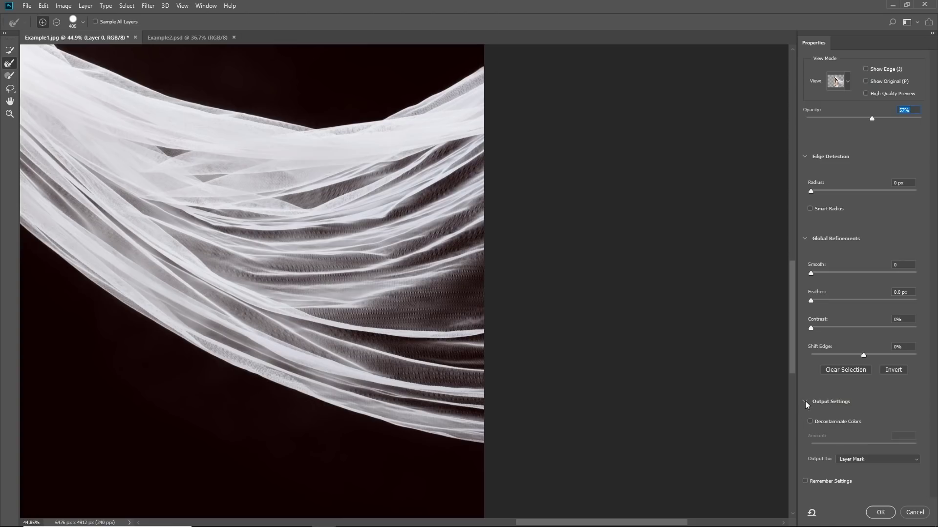
left_click(859, 460)
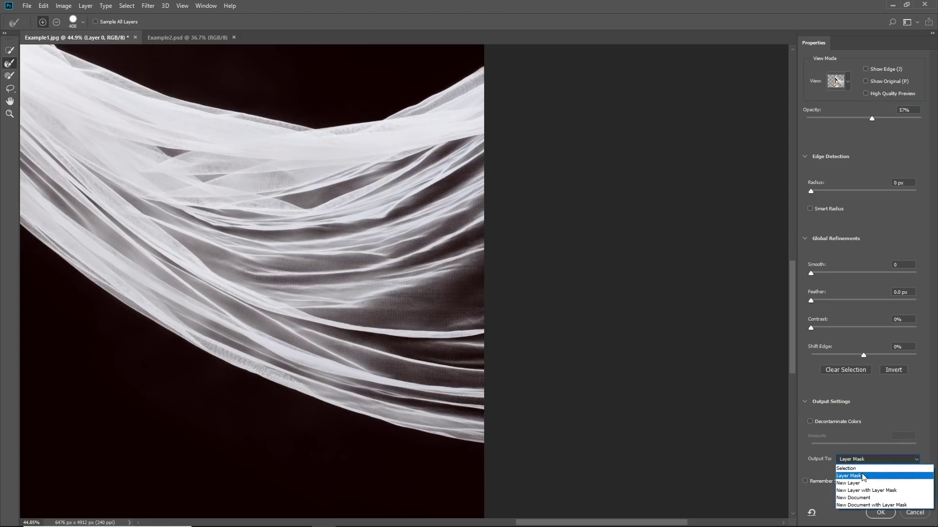
left_click(863, 477)
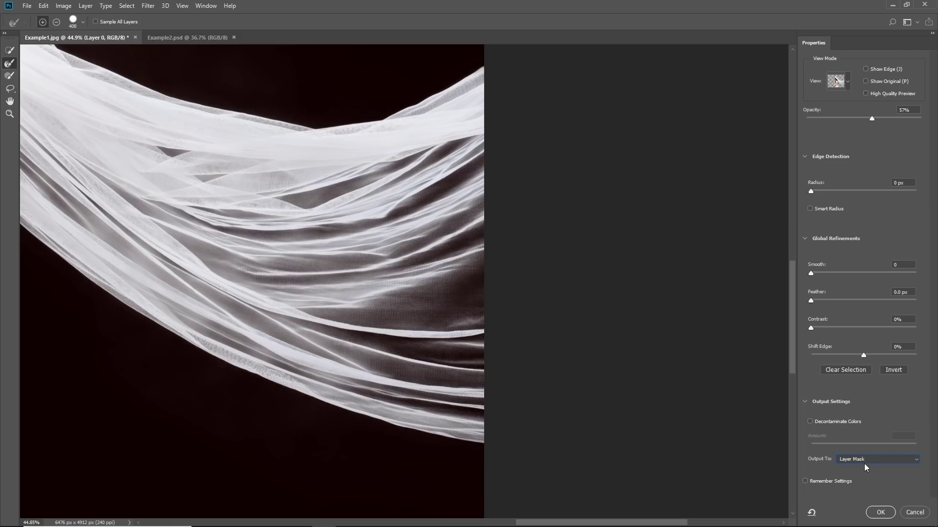
left_click(915, 513)
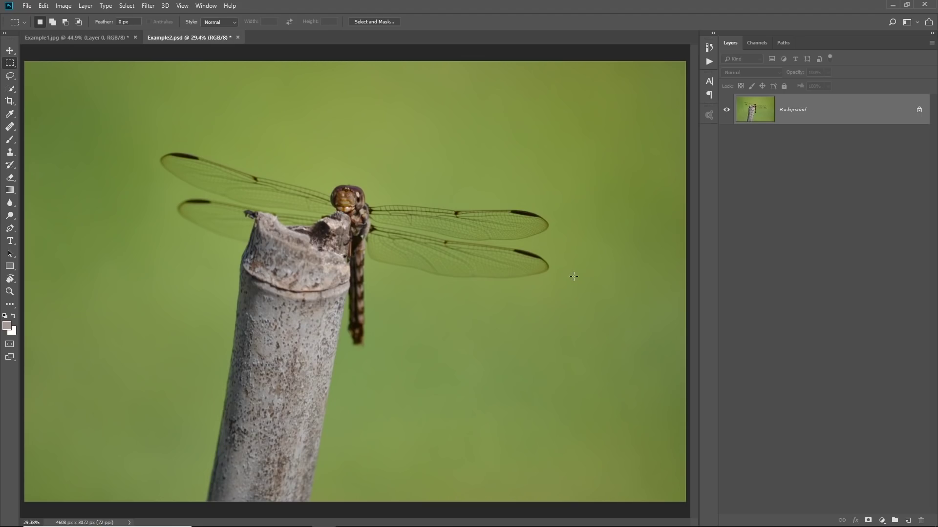
Inspect the dragonfly's wing veins up close, then duplicate the Background as Layer 1
left_click(433, 225, "ctrl")
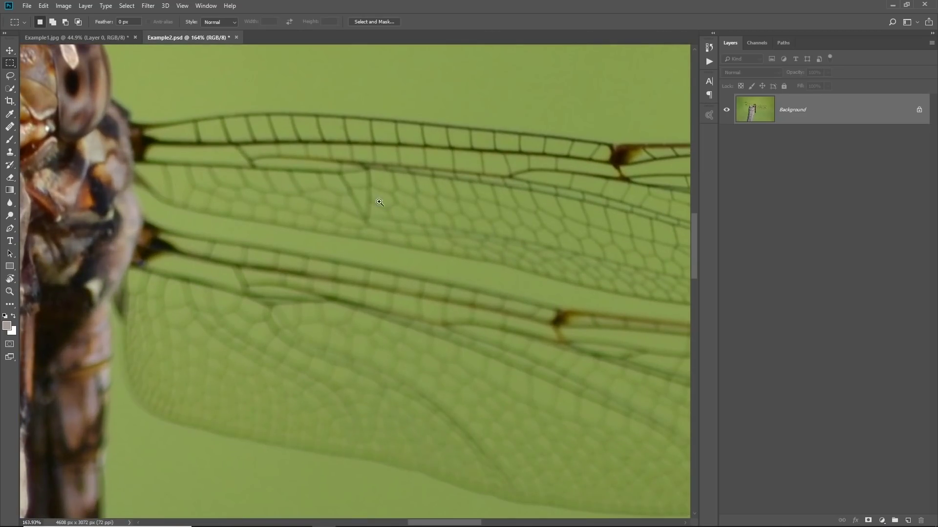
left_click(380, 210, "ctrl")
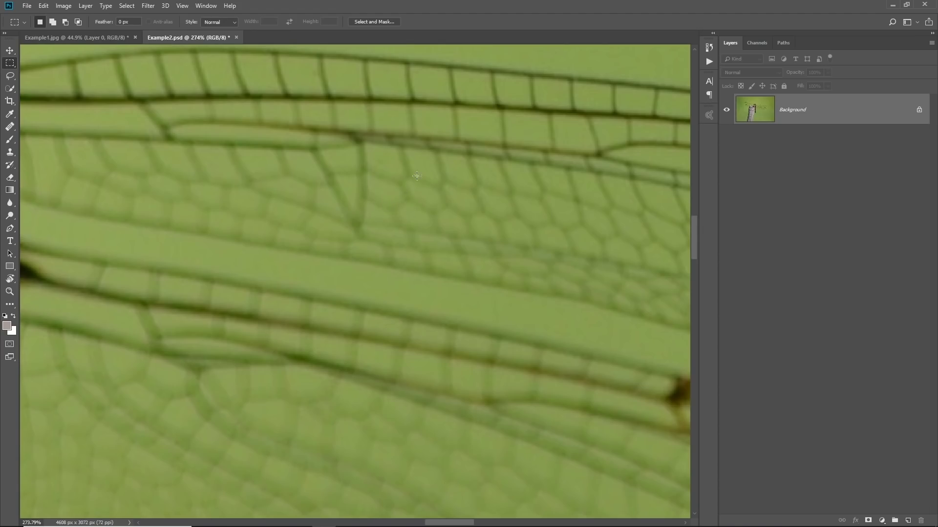
left_click_drag(417, 176, 355, 190)
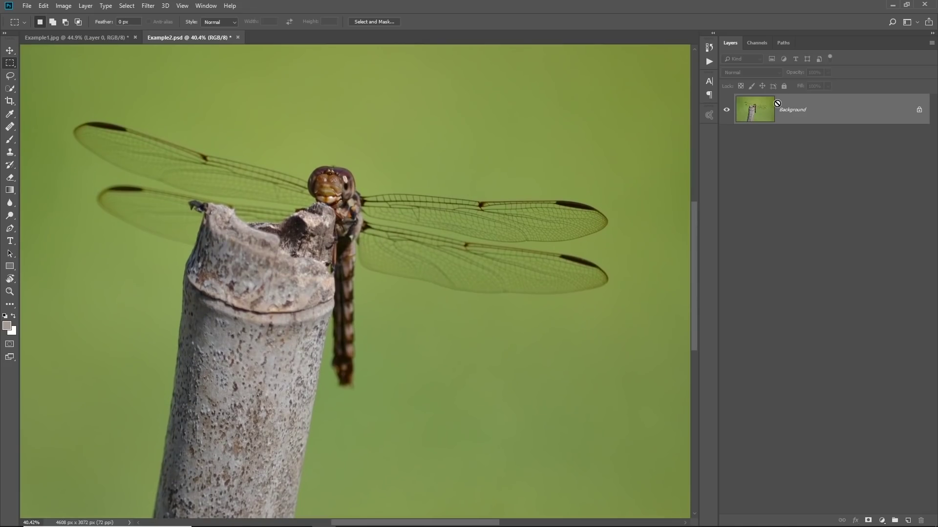
key("ctrl+j")
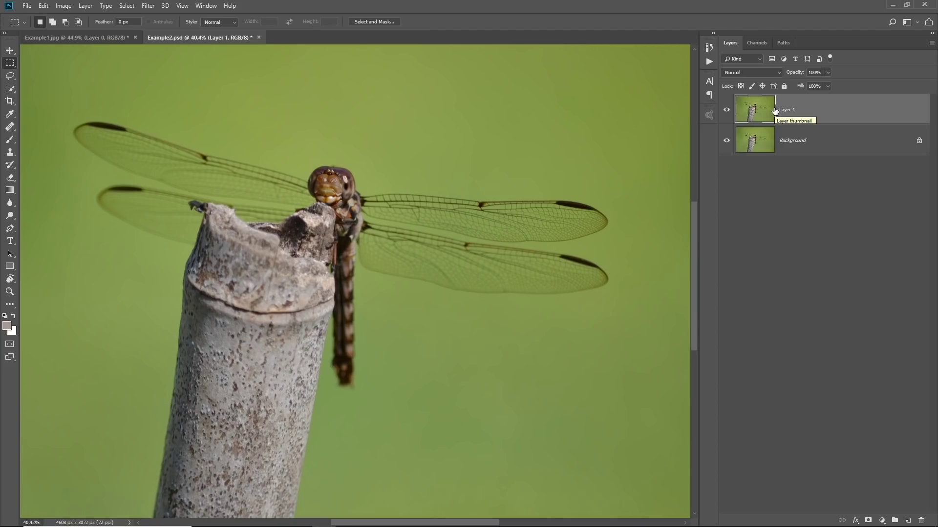
left_click(132, 6)
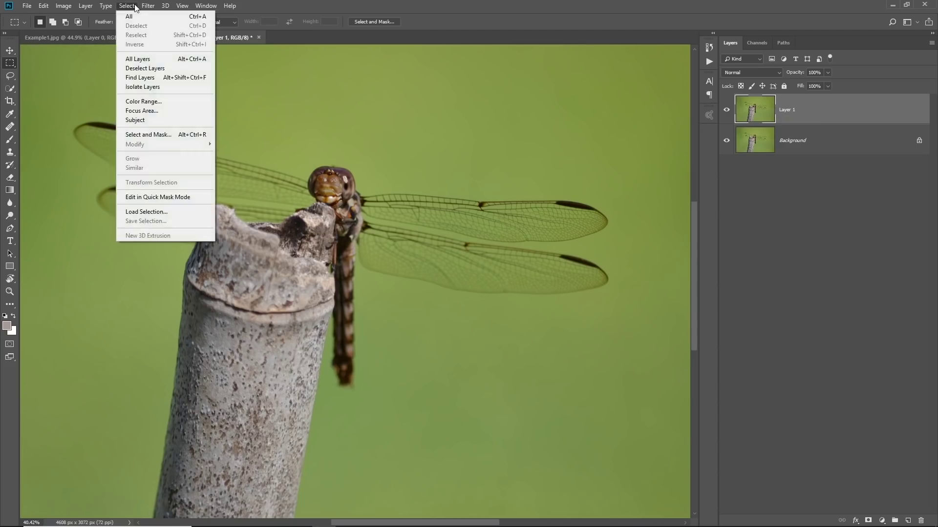
Open Color Range with Selection Preview set to None and sample the green background at three spots
left_click(142, 101)
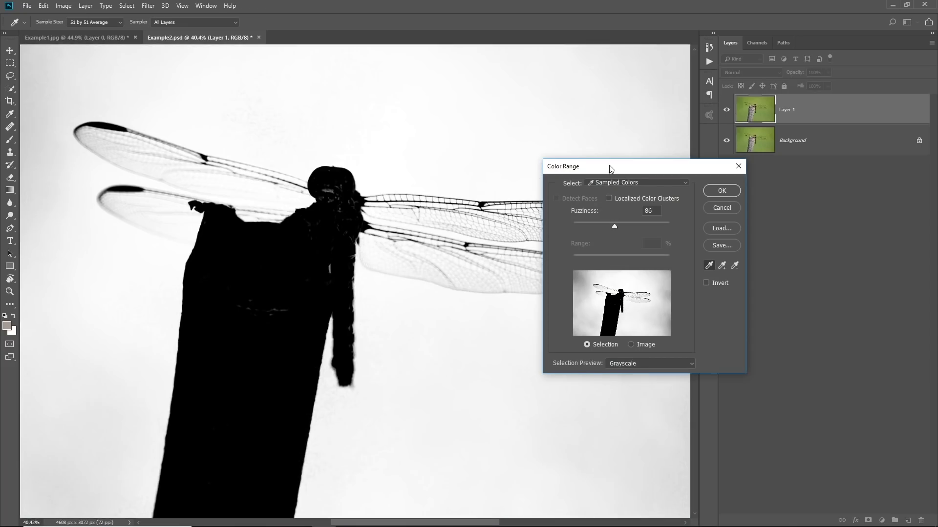
left_click_drag(608, 165, 593, 141)
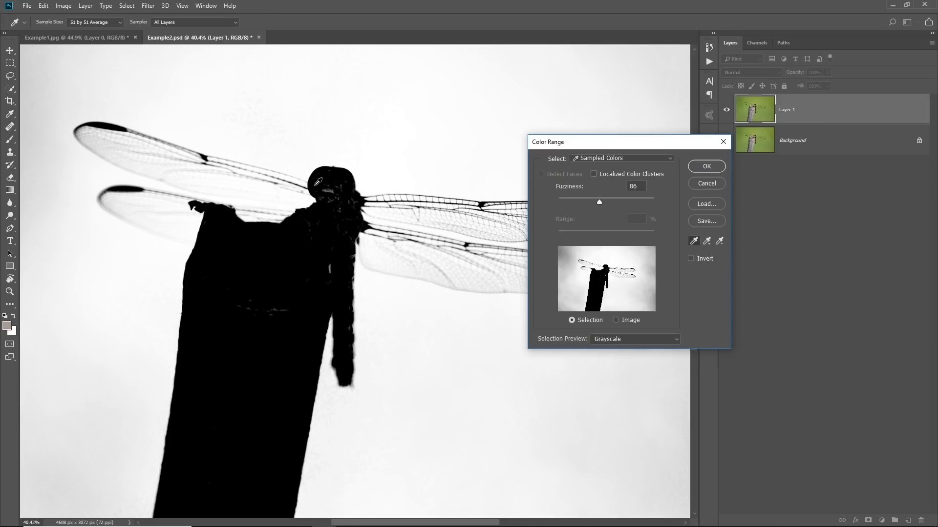
left_click(605, 341)
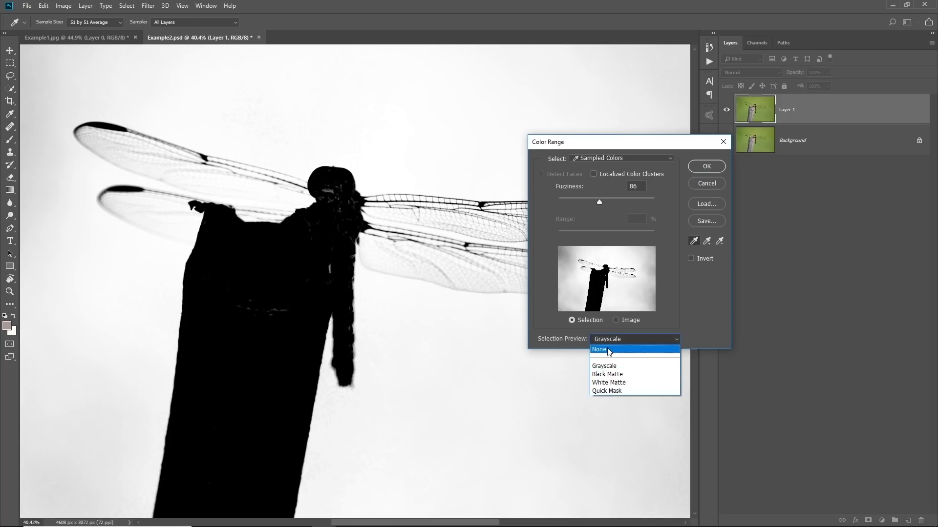
left_click(607, 347)
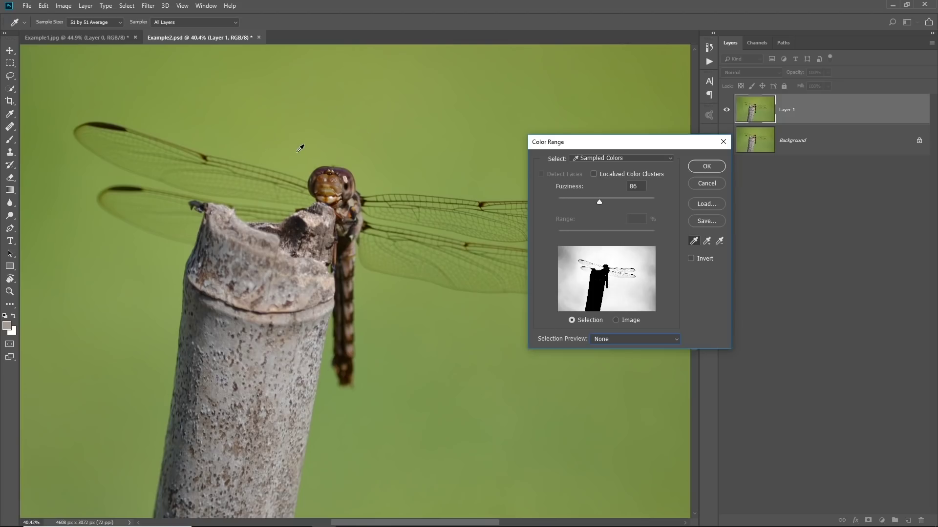
left_click(297, 152)
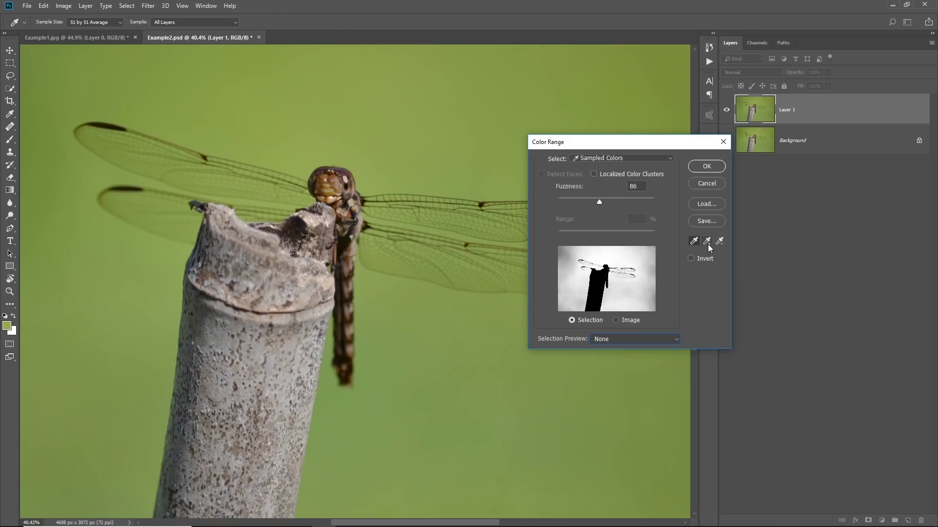
left_click(380, 173)
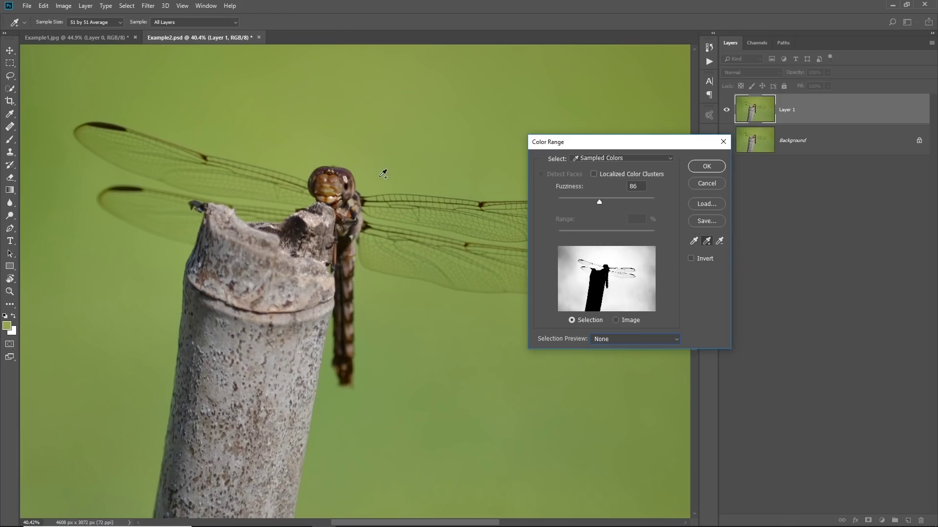
left_click(435, 306)
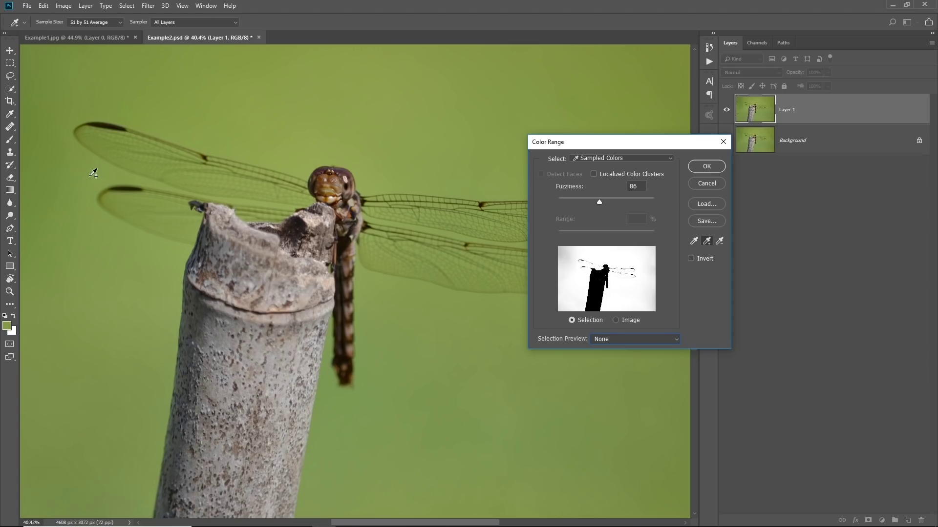
left_click(609, 339)
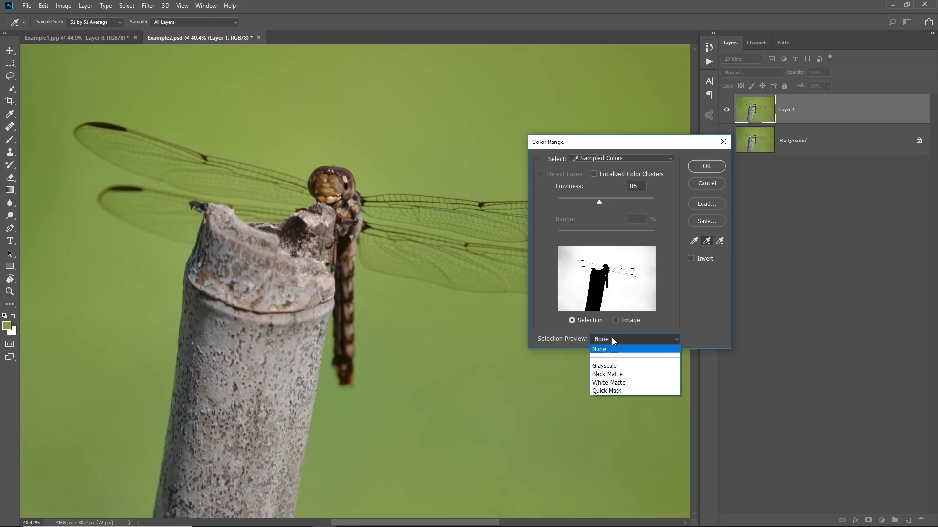
Preview Color Range in Grayscale, resample the background, and raise Fuzziness to 94
left_click(601, 365)
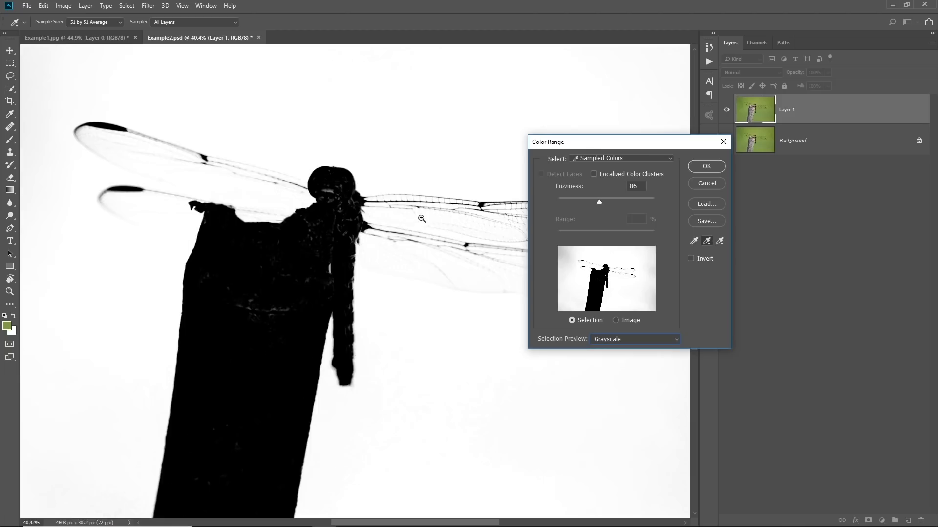
left_click_drag(419, 215, 465, 219)
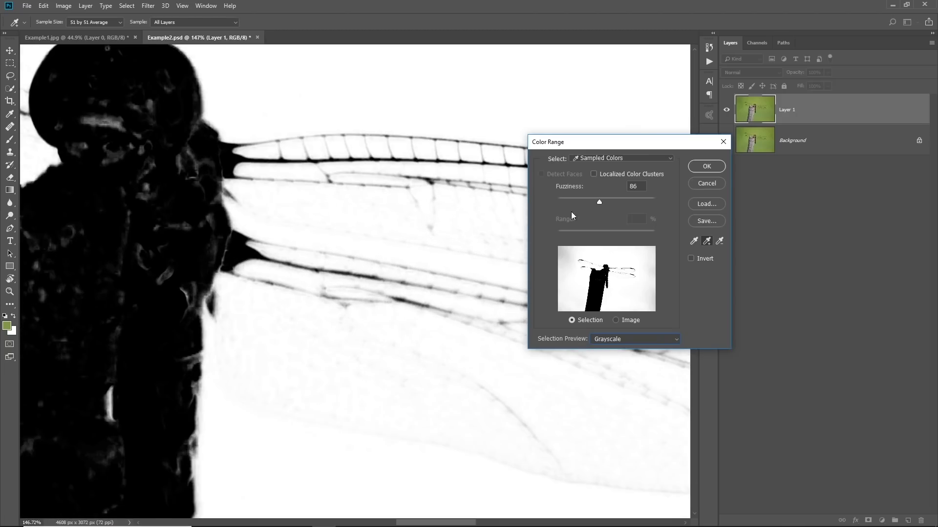
left_click_drag(601, 202, 574, 203)
left_click_drag(337, 207, 368, 274)
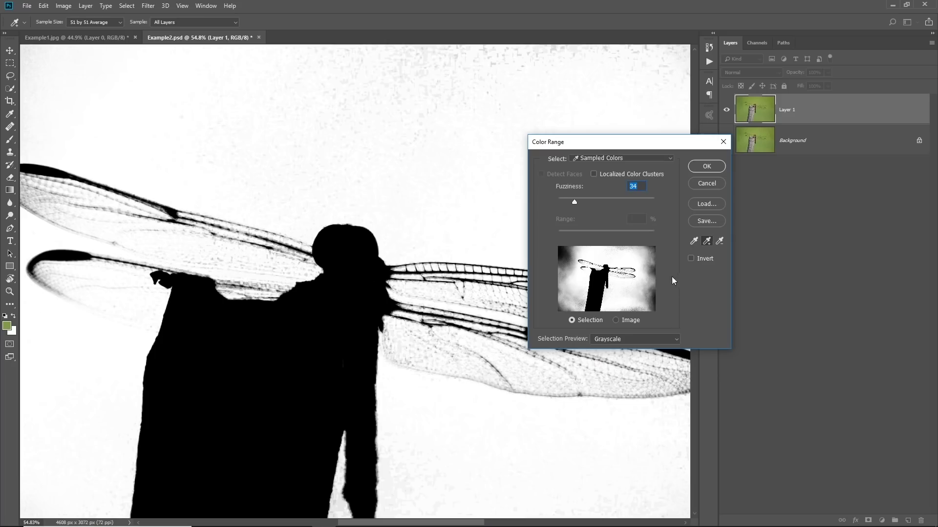
left_click(693, 242)
left_click(295, 207)
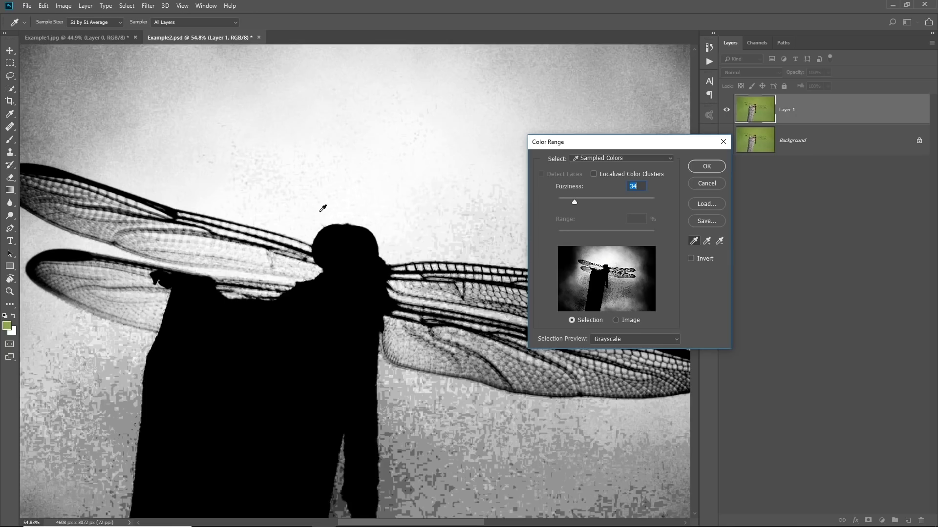
scroll(445, 269, "up", 2)
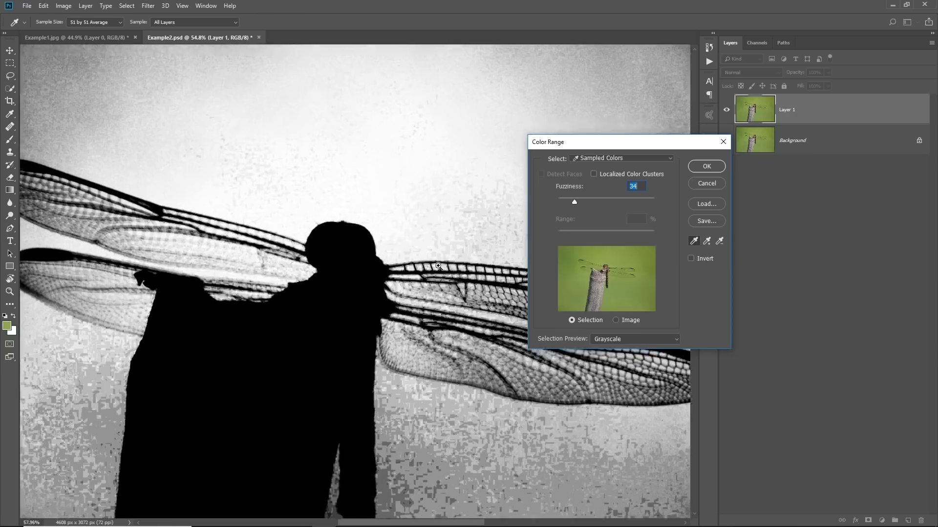
left_click_drag(573, 202, 598, 209)
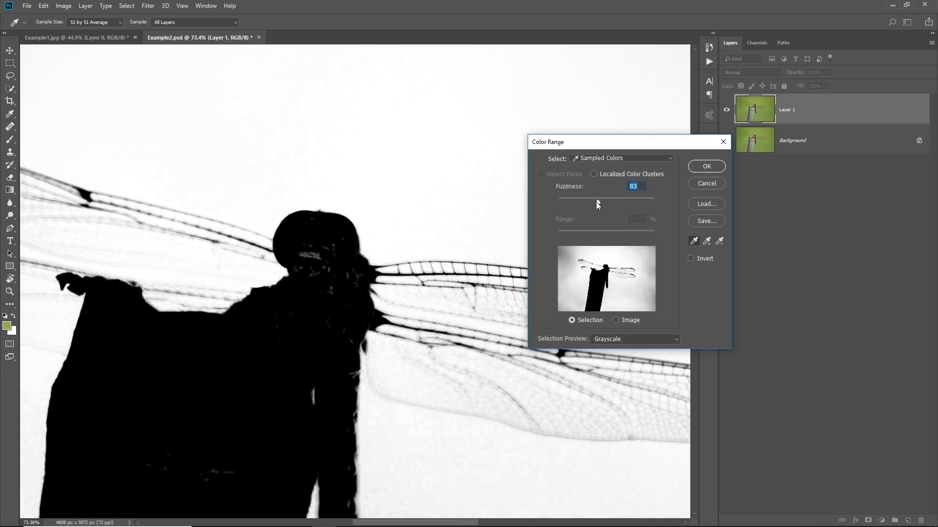
left_click_drag(597, 204, 604, 201)
Add to the colour sample and bring Fuzziness down to about 67
left_click_drag(502, 230, 403, 235)
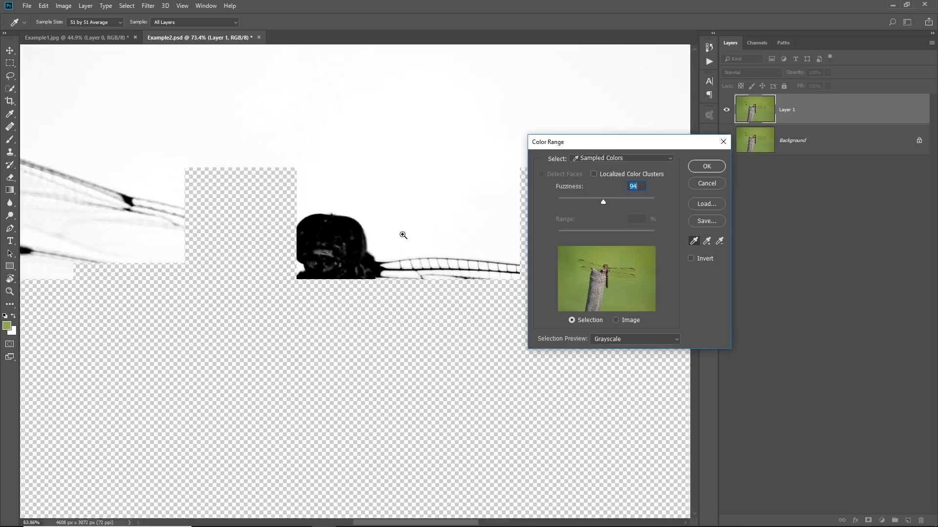
left_click_drag(600, 204, 593, 200)
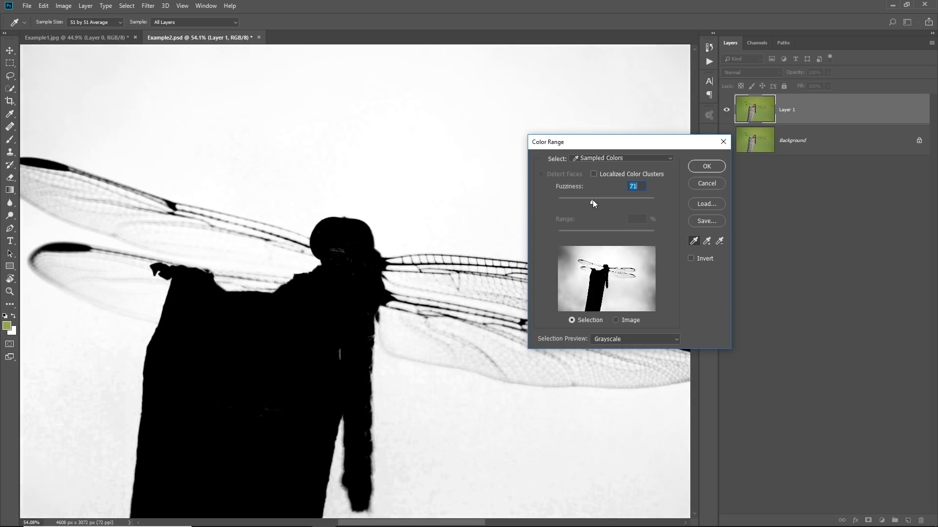
left_click(706, 241)
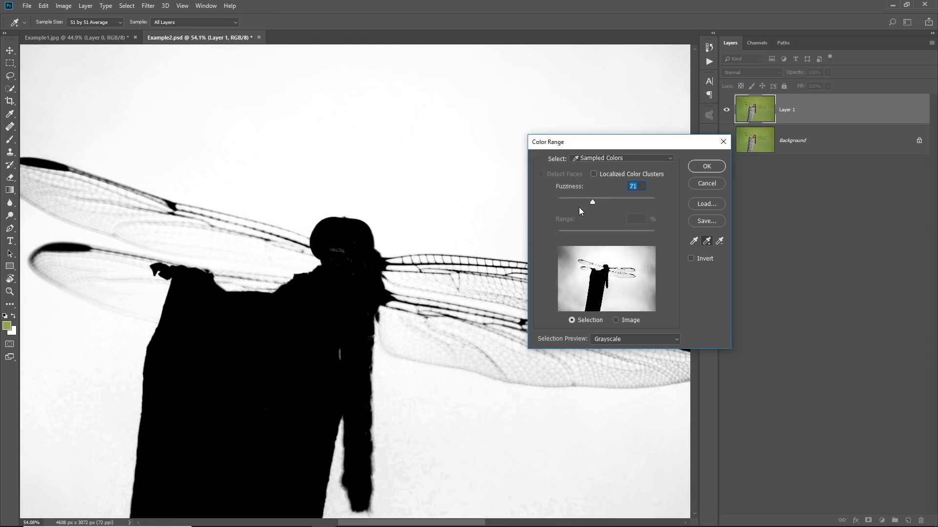
mouse_move(591, 200)
left_mouse_down()
mouse_move(602, 202)
mouse_move(564, 201)
mouse_move(594, 206)
left_mouse_up()
left_click(405, 225, "ctrl+alt")
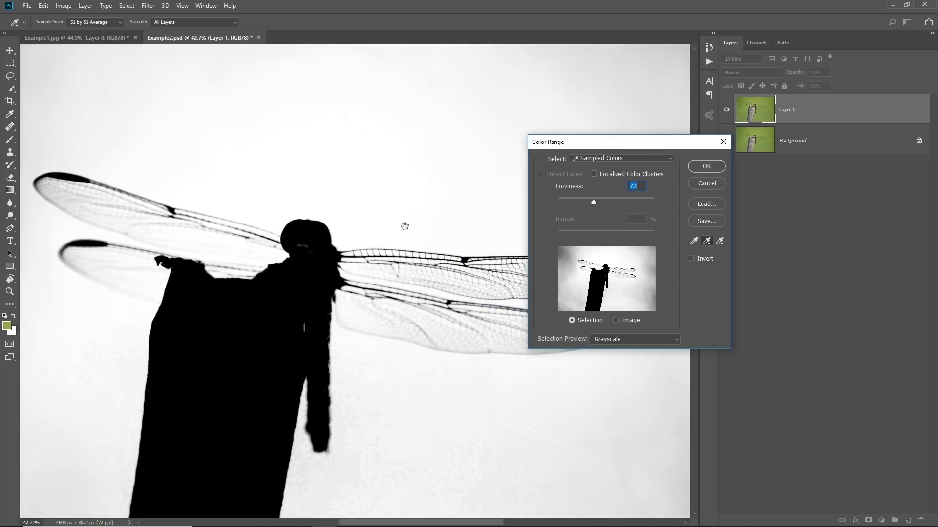
left_click_drag(405, 226, 395, 240)
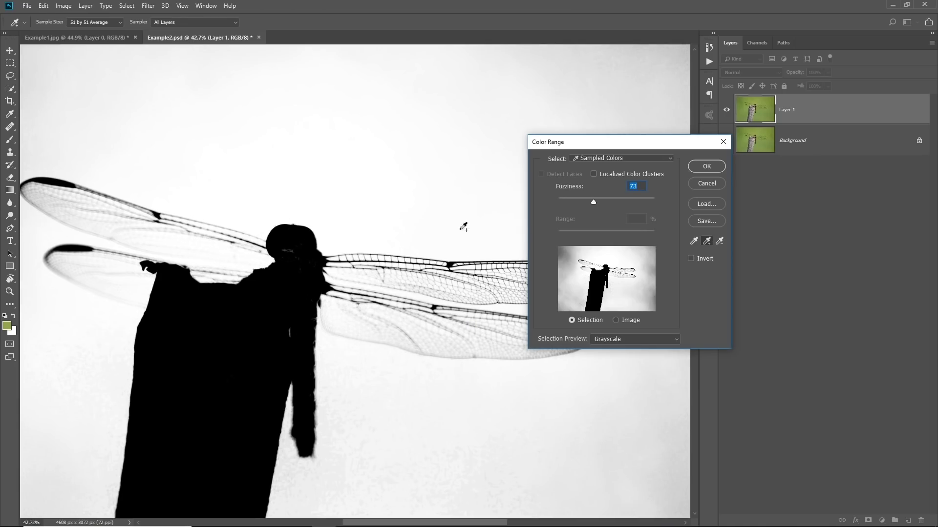
left_click_drag(590, 201, 591, 201)
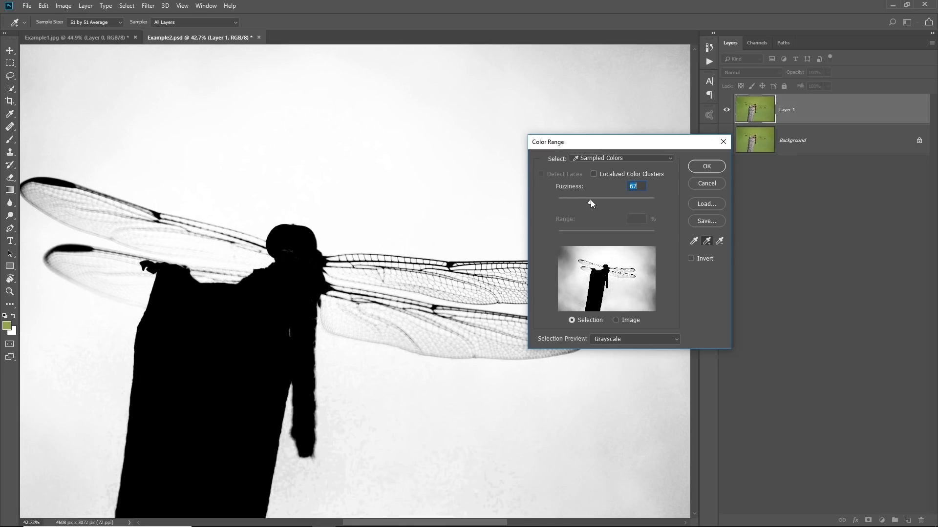
Accept the Color Range selection and invert it to cover the dragonfly and post
left_click(706, 166)
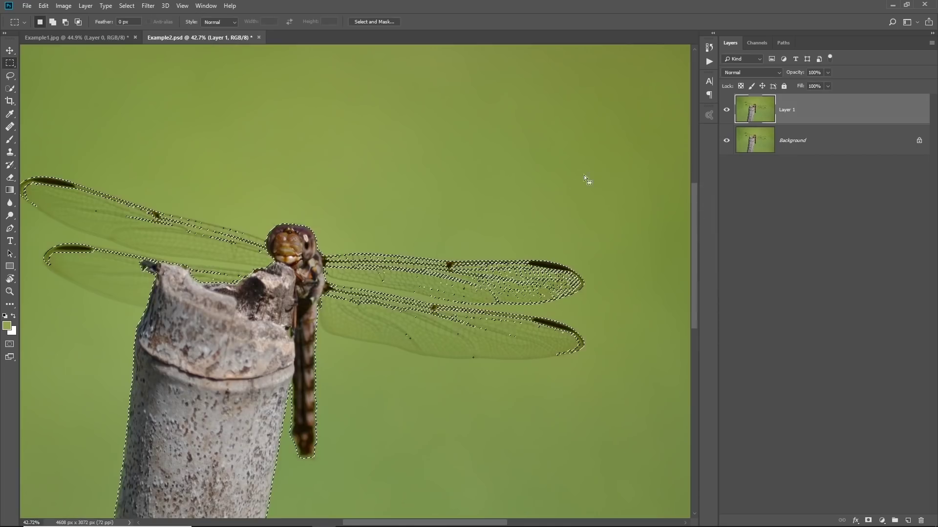
key("ctrl+d")
left_click_drag(535, 197, 520, 196)
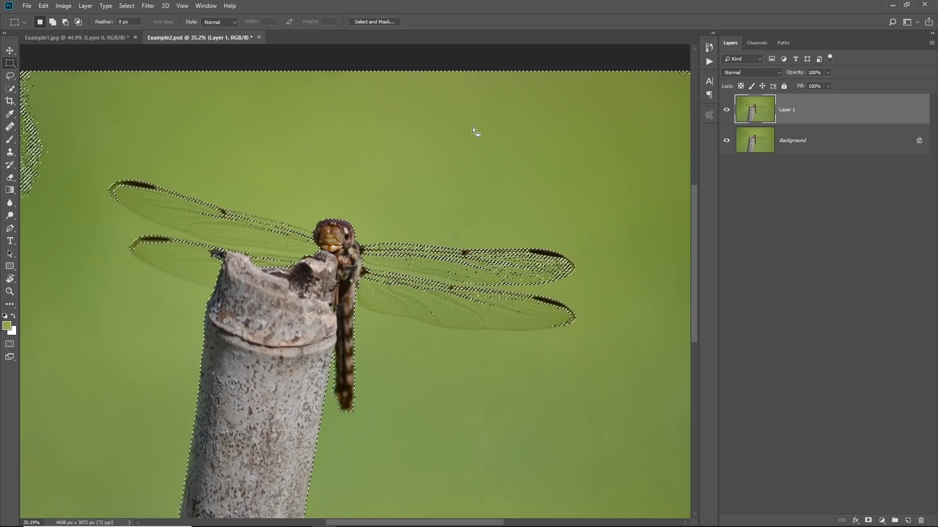
key("ctrl+shift+i")
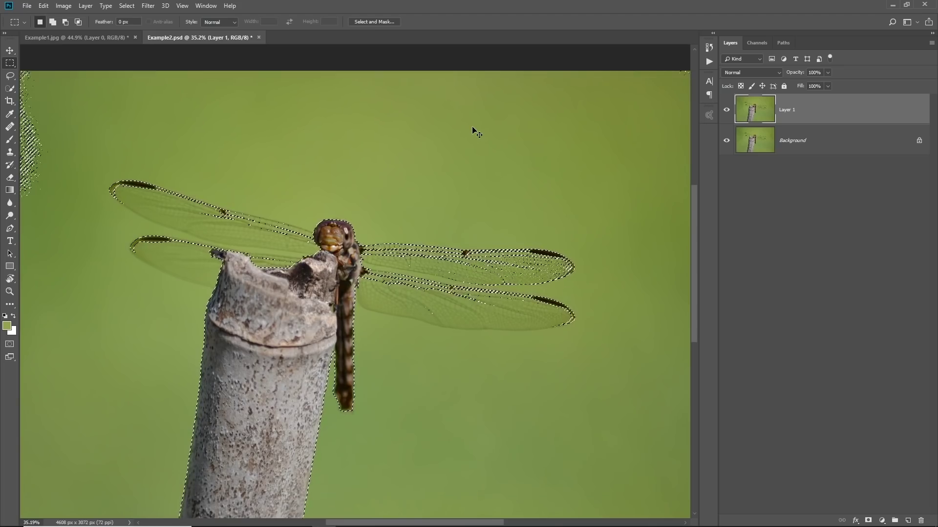
Mask Layer 1 from the selection and hide the Background layer to show transparency
left_click(126, 6)
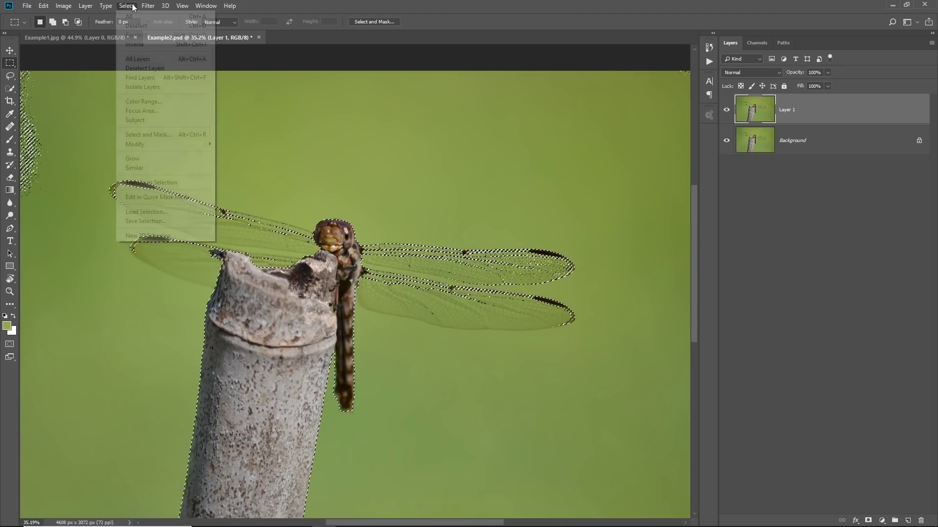
left_click(514, 5)
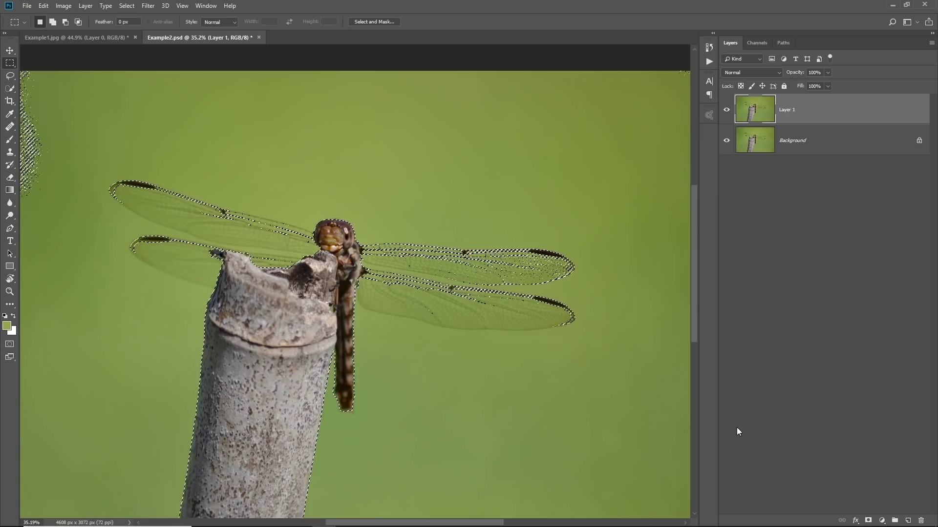
left_click(869, 521)
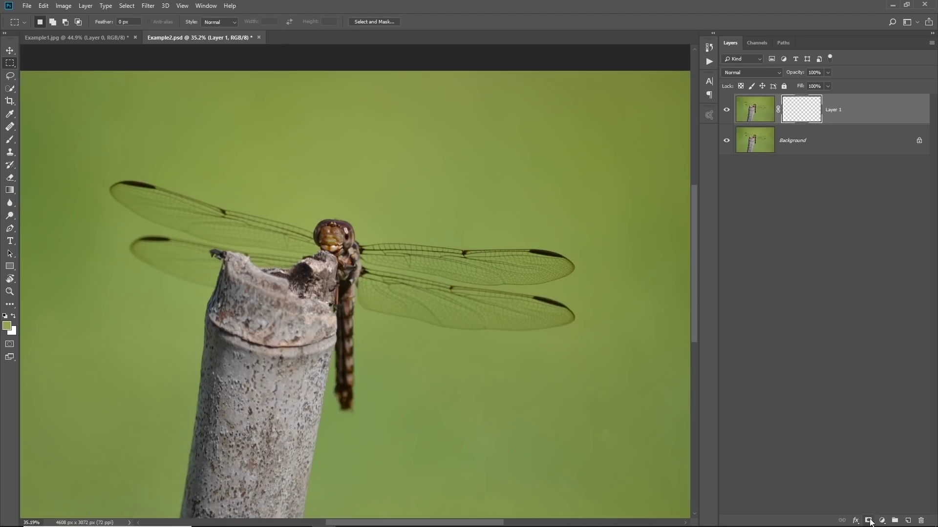
left_click(726, 141)
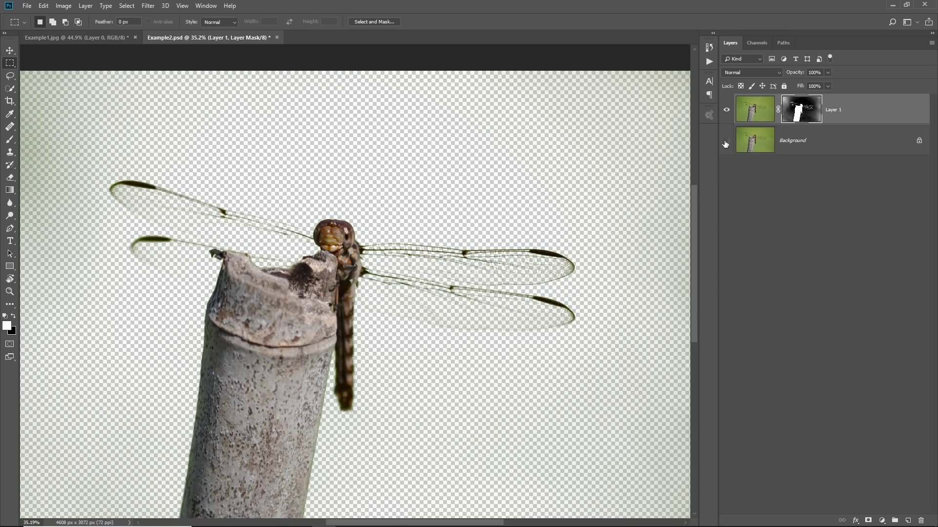
key("ctrl+0")
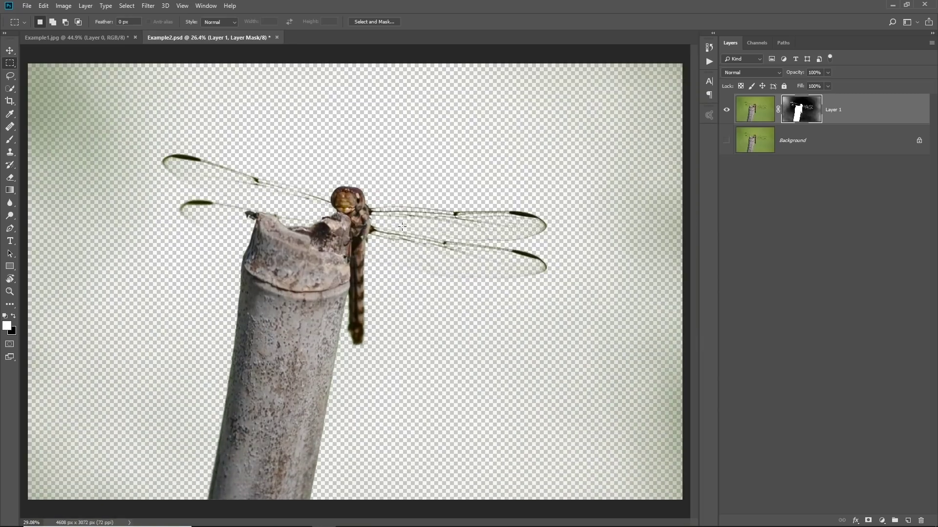
Add a white (ffffff) Solid Color fill layer directly above the Background layer
left_click(815, 142)
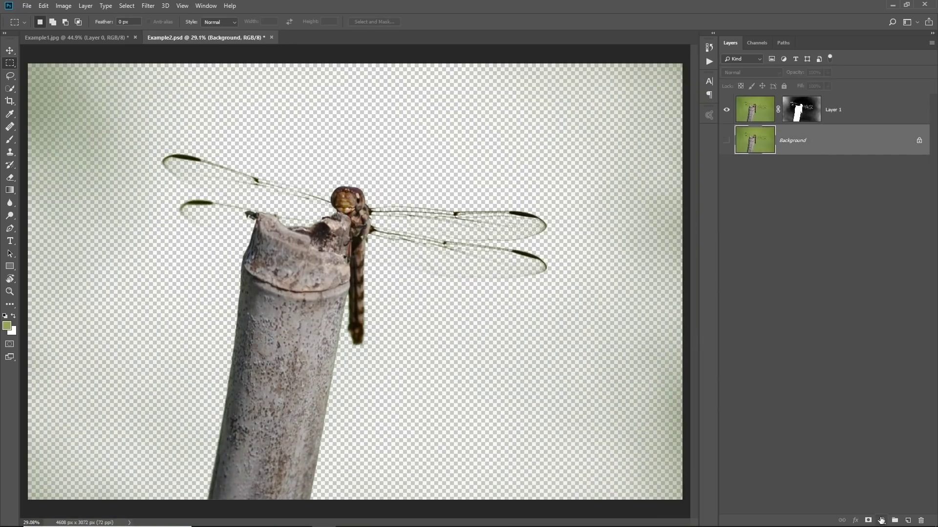
left_click(882, 521)
left_click(881, 345)
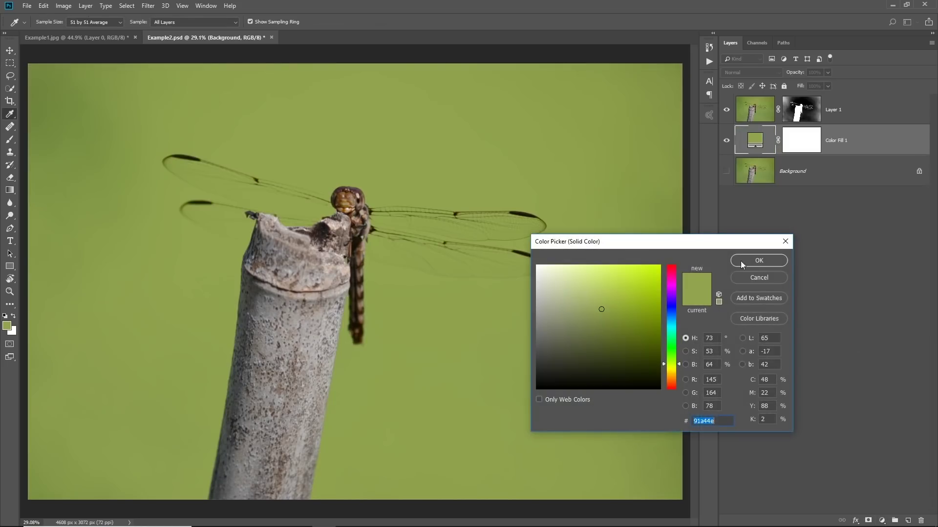
left_click_drag(581, 293, 465, 214)
left_click(757, 259)
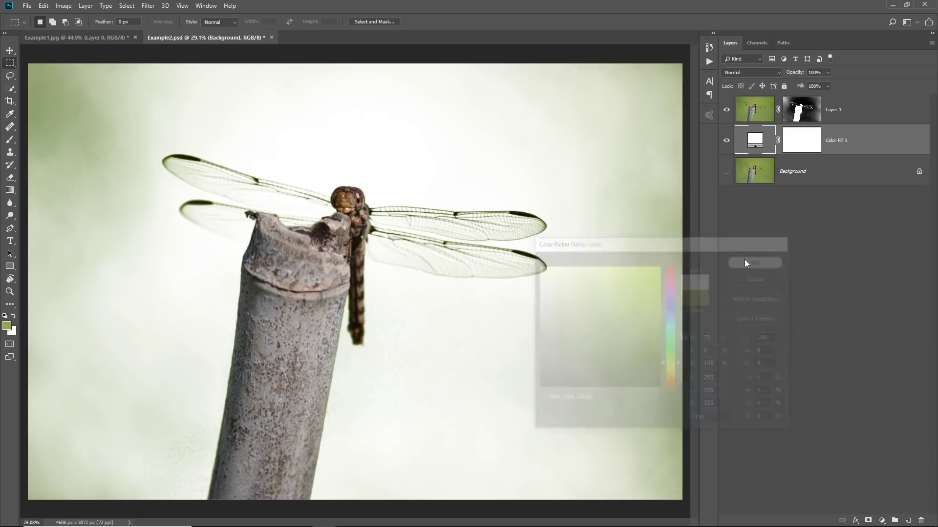
key("m")
scroll(396, 161, "down", 2)
scroll(465, 191, "up", 5)
scroll(466, 192, "down", 3)
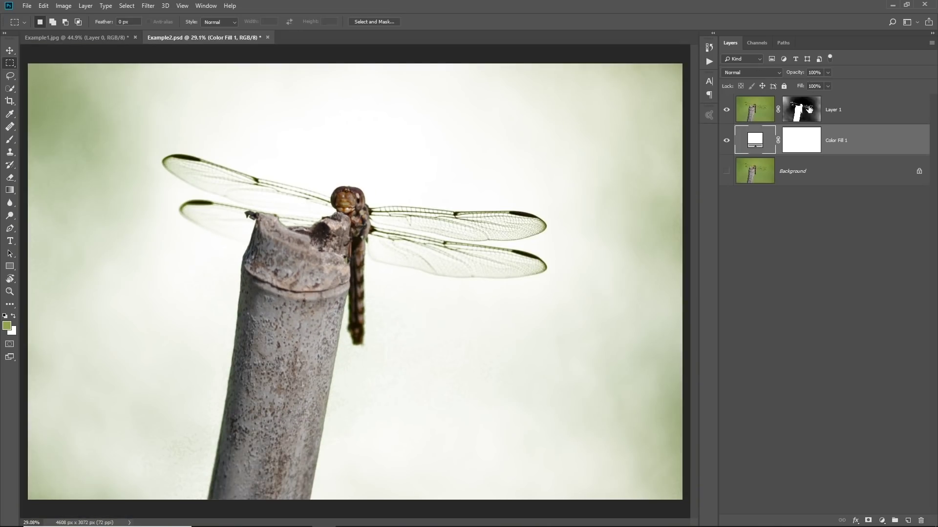
Show Layer 1's mask alone and test a black 678 px brush stroke, then undo it
left_click(805, 111)
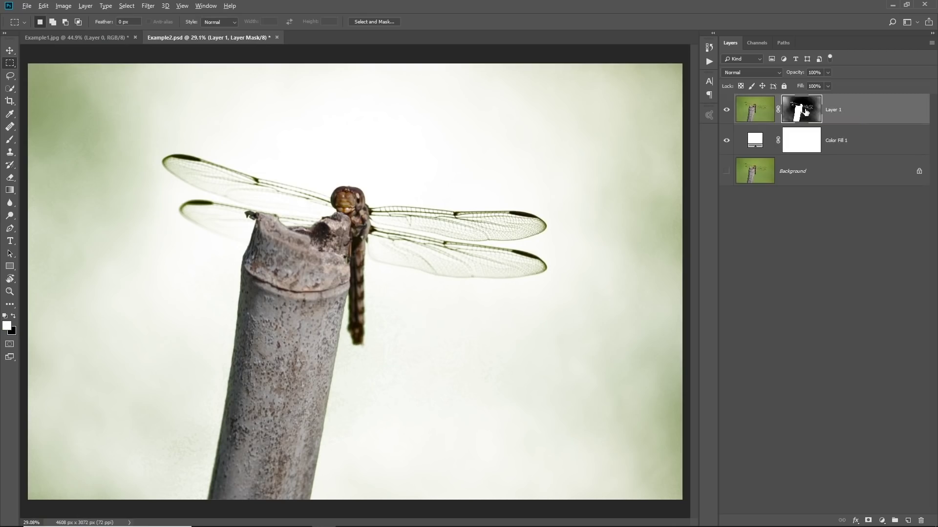
left_click(805, 111, "alt")
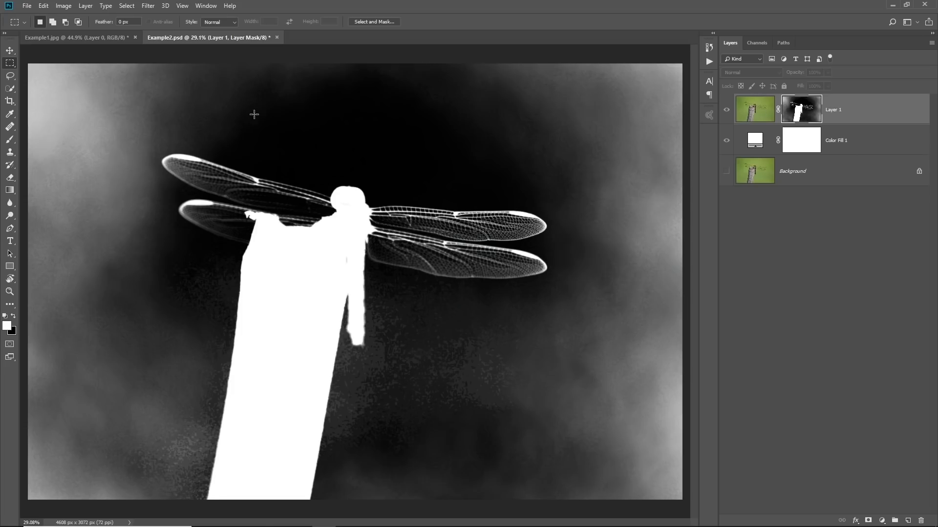
left_click(8, 142)
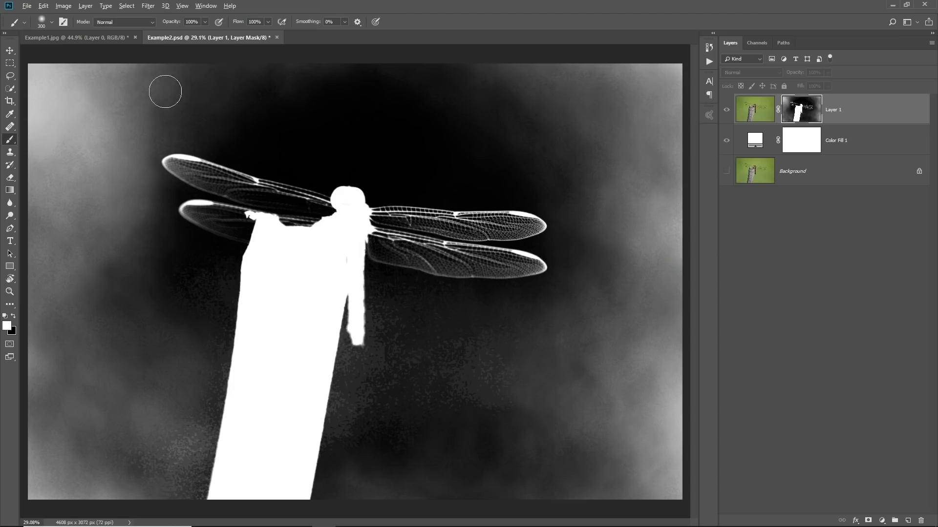
mouse_move(165, 92)
left_mouse_down()
mouse_move(193, 97)
mouse_move(188, 85)
left_mouse_up()
mouse_move(81, 171)
left_mouse_down()
mouse_move(79, 123)
mouse_move(59, 105)
mouse_move(63, 95)
mouse_move(203, 75)
mouse_move(138, 230)
mouse_move(165, 163)
left_mouse_up()
key("ctrl+z")
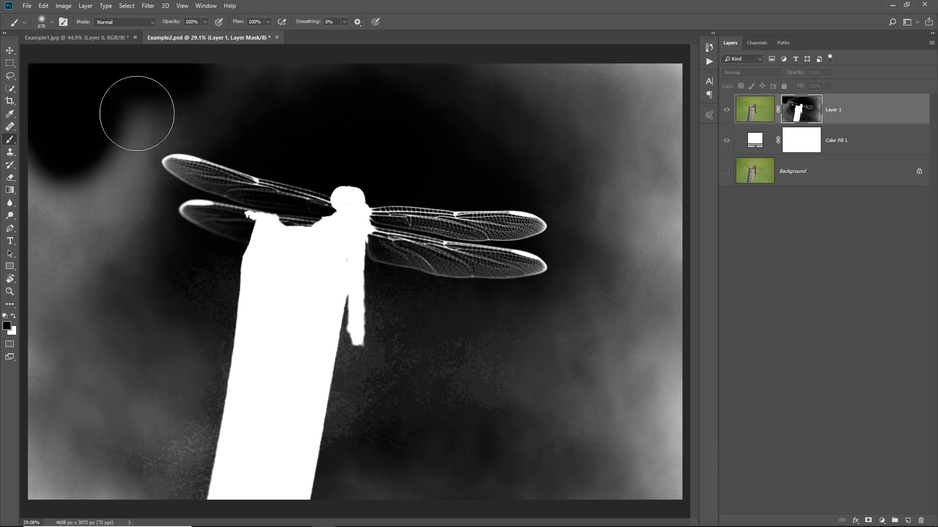
Set the brush mode to Overlay with a size of about 933 pixels
left_click(133, 21)
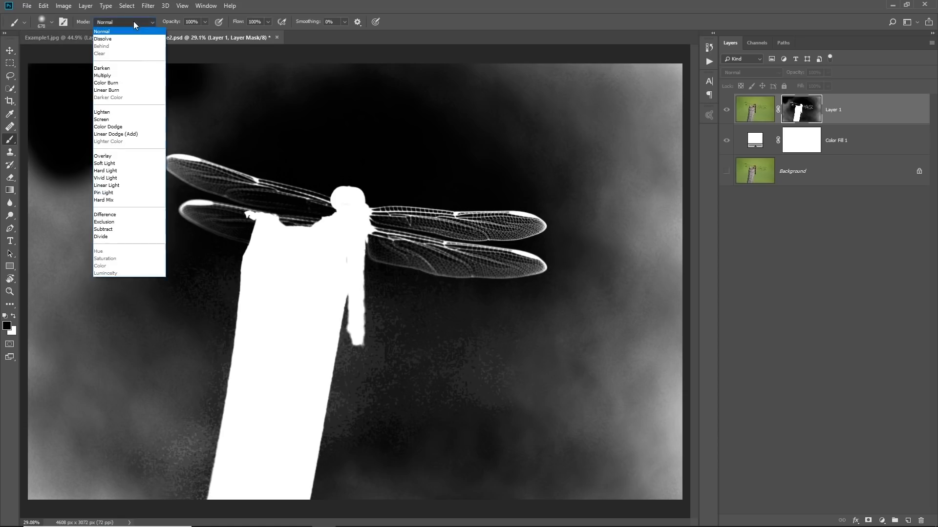
left_click(117, 158)
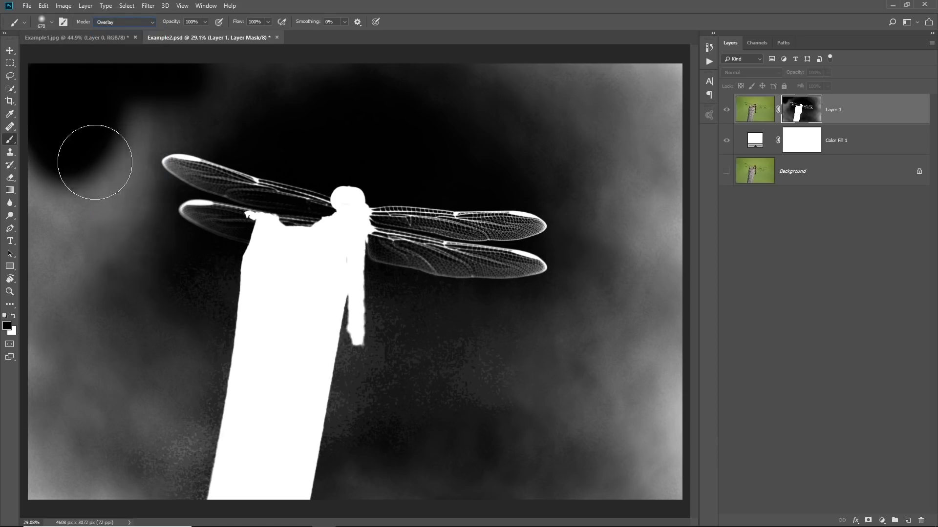
right_click(96, 147, "alt")
left_click_drag(198, 116, 193, 116)
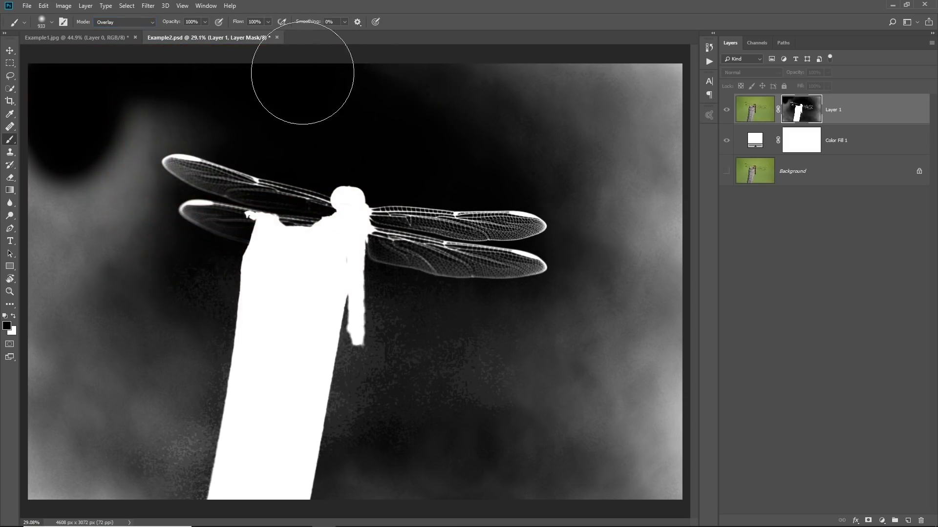
At 20% flow, paint black in Overlay mode over the grey mask around the post
mouse_move(181, 132)
left_mouse_down()
mouse_move(167, 134)
mouse_move(117, 219)
left_mouse_up()
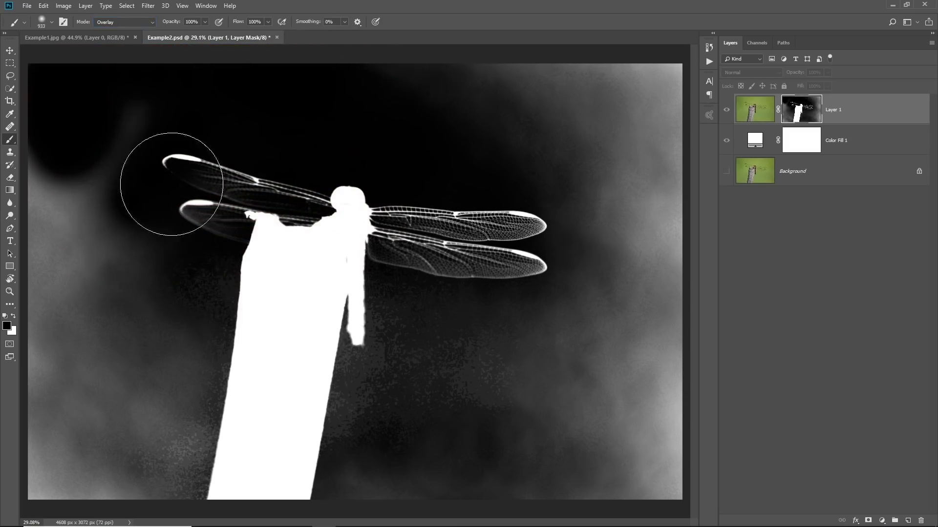
key("ctrl+z")
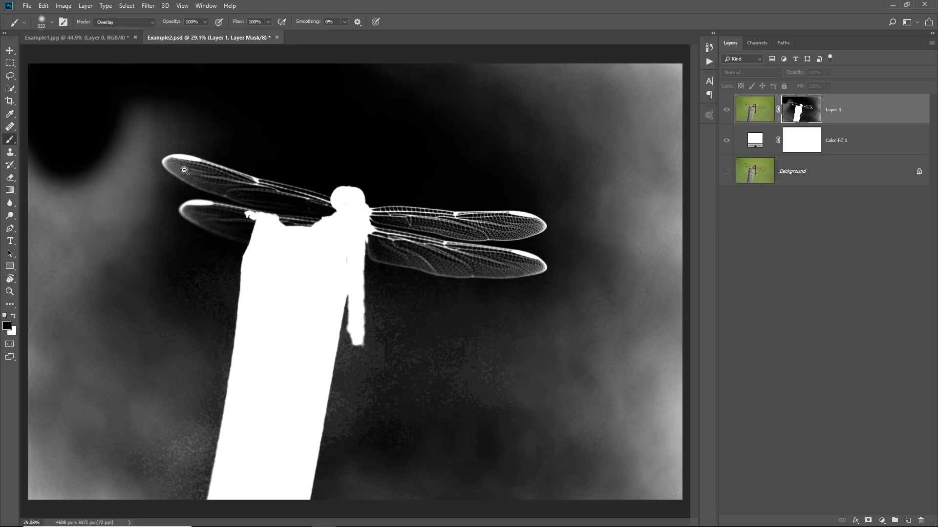
left_click(184, 170)
left_click_drag(168, 182, 345, 194)
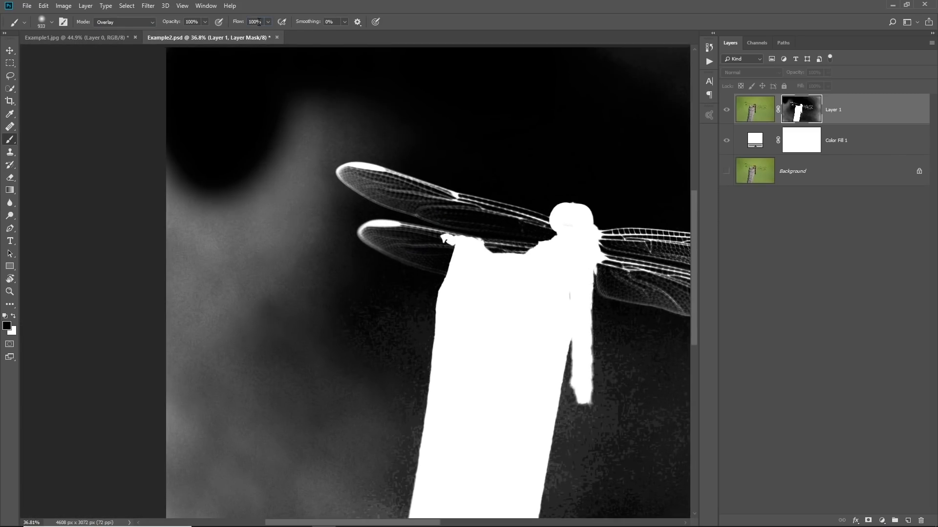
type("20")
mouse_move(303, 130)
left_mouse_down()
mouse_move(342, 104)
mouse_move(410, 100)
mouse_move(278, 117)
mouse_move(279, 211)
mouse_move(308, 199)
mouse_move(295, 119)
mouse_move(288, 192)
mouse_move(299, 251)
mouse_move(308, 245)
mouse_move(274, 184)
mouse_move(159, 377)
mouse_move(162, 184)
mouse_move(235, 293)
mouse_move(372, 317)
mouse_move(362, 320)
mouse_move(337, 268)
left_mouse_up()
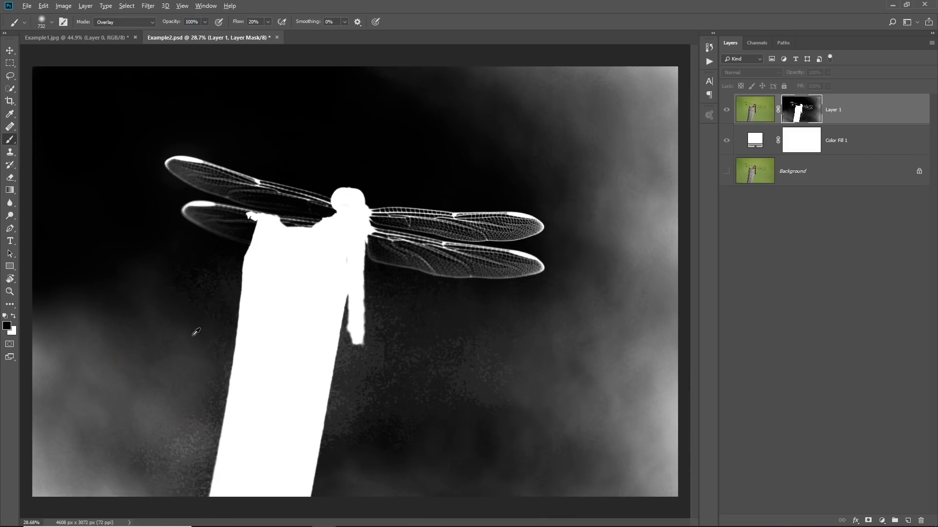
key("bracketright")
mouse_move(196, 332)
left_mouse_down()
mouse_move(205, 415)
mouse_move(226, 310)
mouse_move(262, 296)
mouse_move(258, 394)
left_mouse_up()
mouse_move(187, 470)
left_mouse_down()
mouse_move(141, 522)
mouse_move(161, 522)
mouse_move(77, 342)
mouse_move(25, 482)
mouse_move(63, 492)
mouse_move(36, 493)
left_mouse_up()
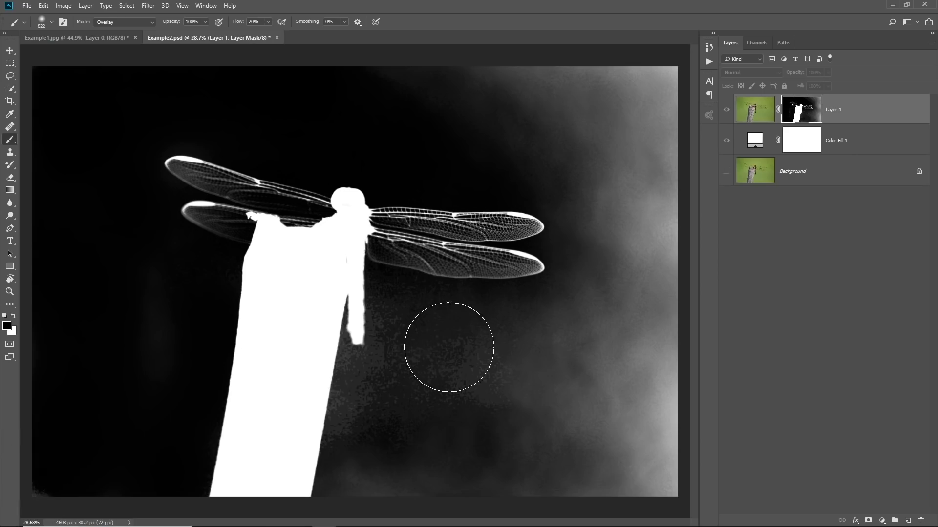
mouse_move(452, 350)
left_mouse_down()
mouse_move(391, 420)
mouse_move(360, 410)
mouse_move(363, 304)
mouse_move(352, 334)
mouse_move(345, 307)
mouse_move(341, 490)
mouse_move(388, 509)
mouse_move(443, 487)
mouse_move(495, 324)
mouse_move(442, 315)
mouse_move(503, 321)
mouse_move(425, 333)
mouse_move(549, 322)
mouse_move(453, 321)
mouse_move(572, 306)
mouse_move(567, 352)
mouse_move(594, 366)
mouse_move(524, 501)
mouse_move(648, 173)
mouse_move(591, 300)
mouse_move(556, 110)
mouse_move(547, 134)
mouse_move(470, 101)
mouse_move(328, 93)
mouse_move(670, 47)
mouse_move(748, 131)
mouse_move(683, 108)
mouse_move(650, 204)
mouse_move(624, 431)
mouse_move(660, 420)
mouse_move(671, 59)
mouse_move(664, 420)
mouse_move(693, 393)
left_mouse_up()
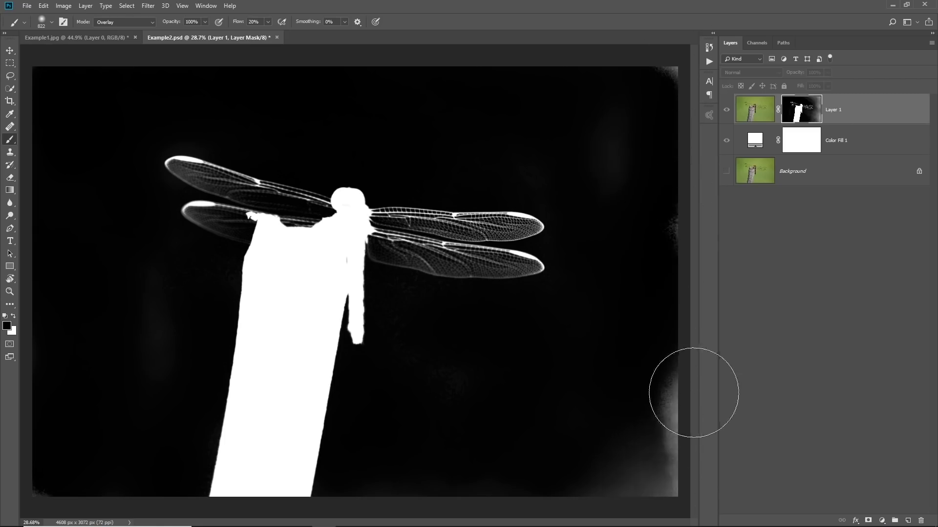
Paint the hazy right edge black in Normal brush mode, then return to the composite
left_click(119, 24)
left_click(121, 31)
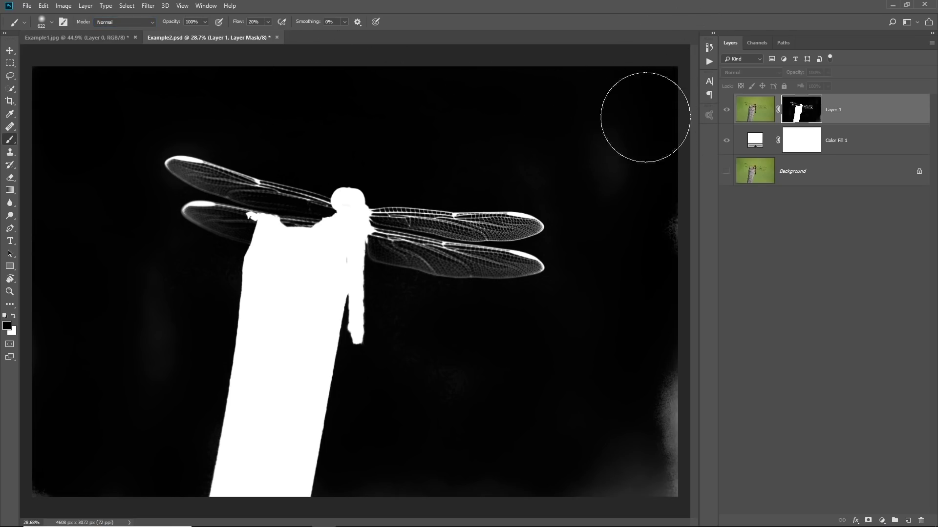
mouse_move(666, 335)
left_mouse_down()
mouse_move(661, 389)
mouse_move(673, 434)
mouse_move(655, 471)
mouse_move(665, 503)
mouse_move(623, 489)
left_mouse_up()
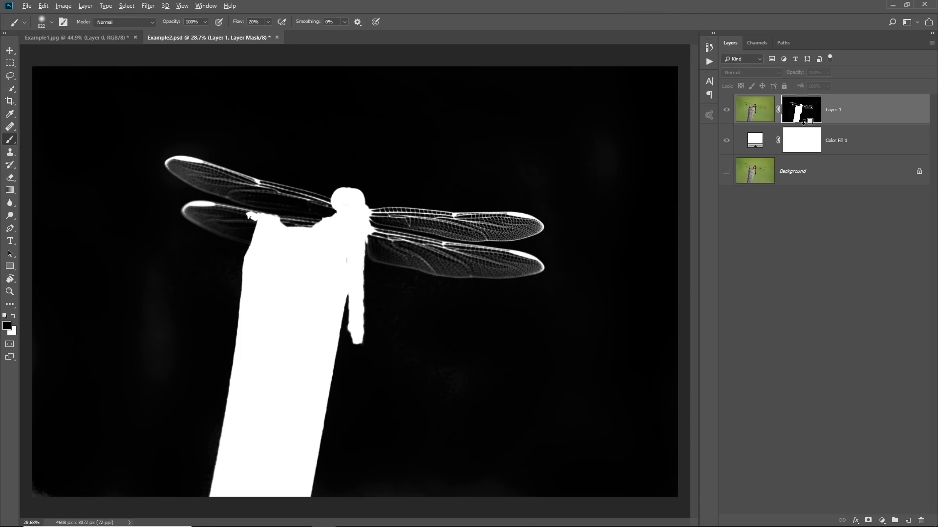
left_click(802, 122, "alt")
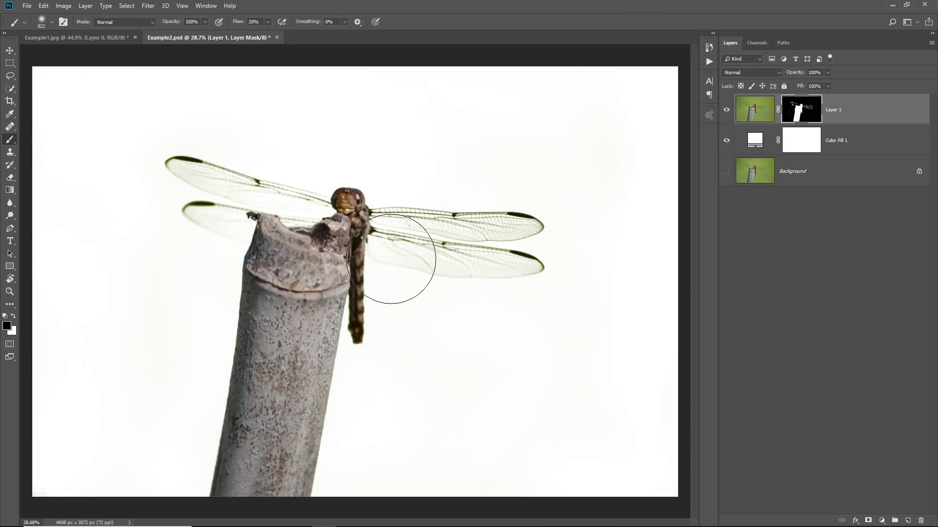
Add a Hue/Saturation layer at Saturation -100, clipped to Layer 1
left_click_drag(395, 232, 333, 246)
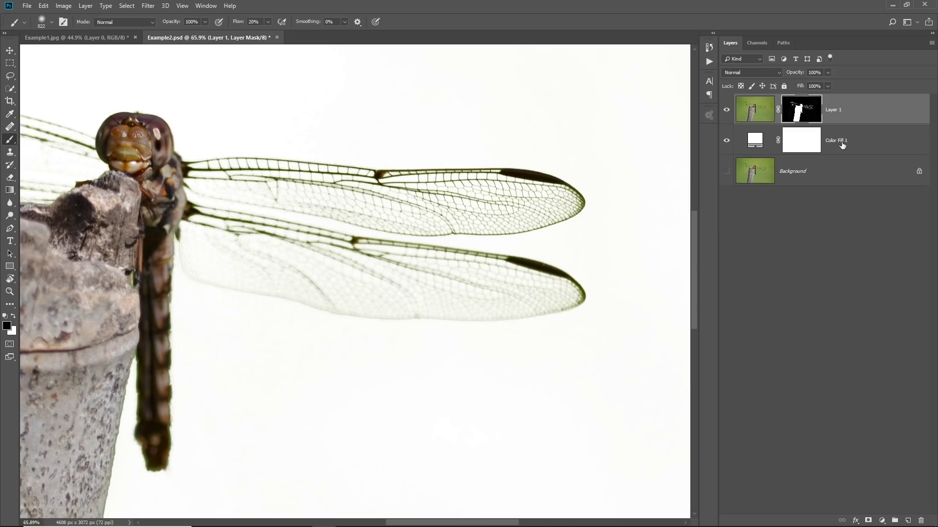
left_click(881, 520)
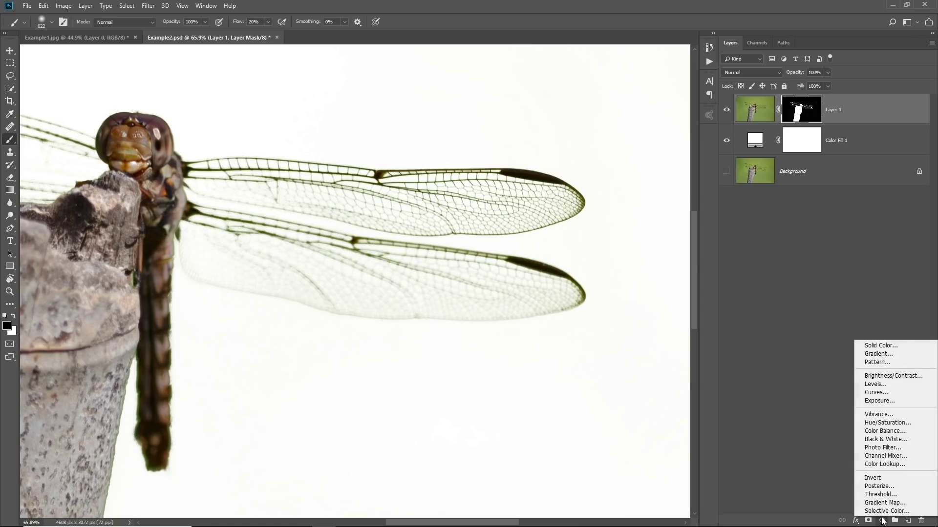
left_click(886, 422)
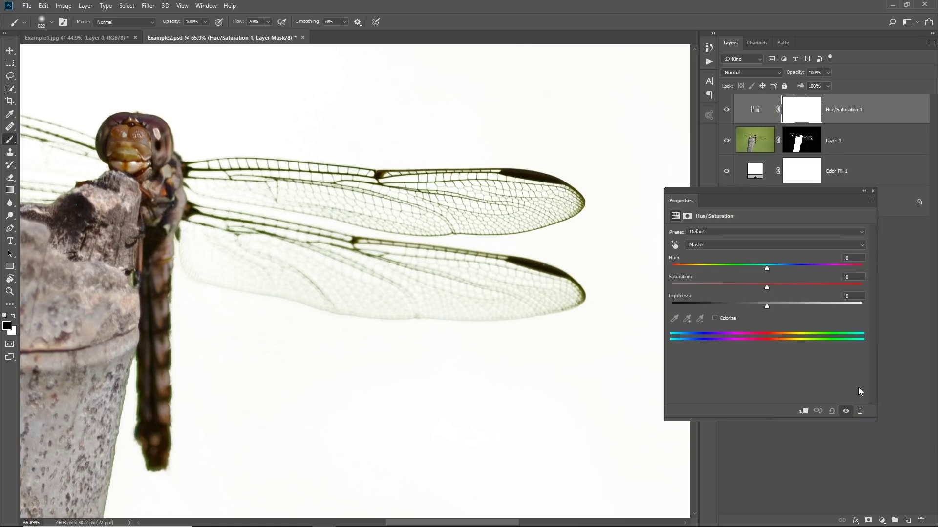
left_click_drag(720, 194, 680, 182)
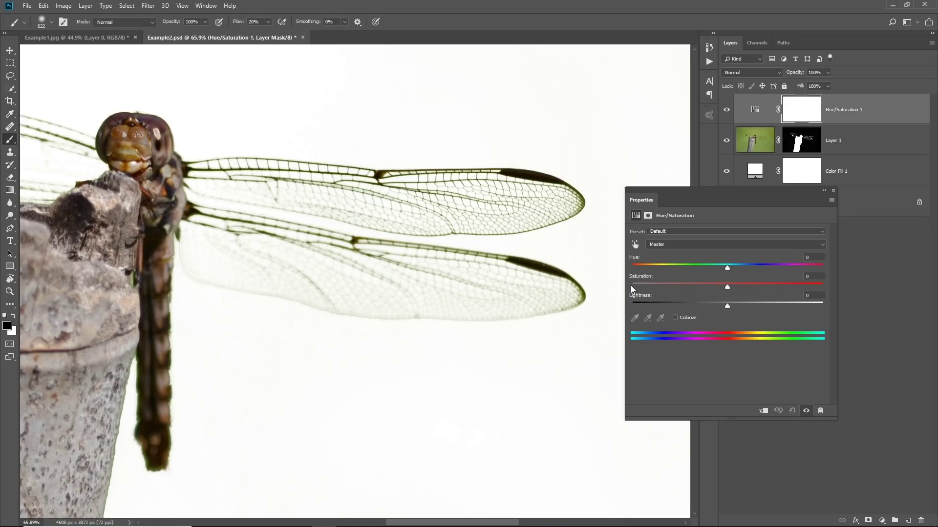
left_click_drag(727, 286, 632, 288)
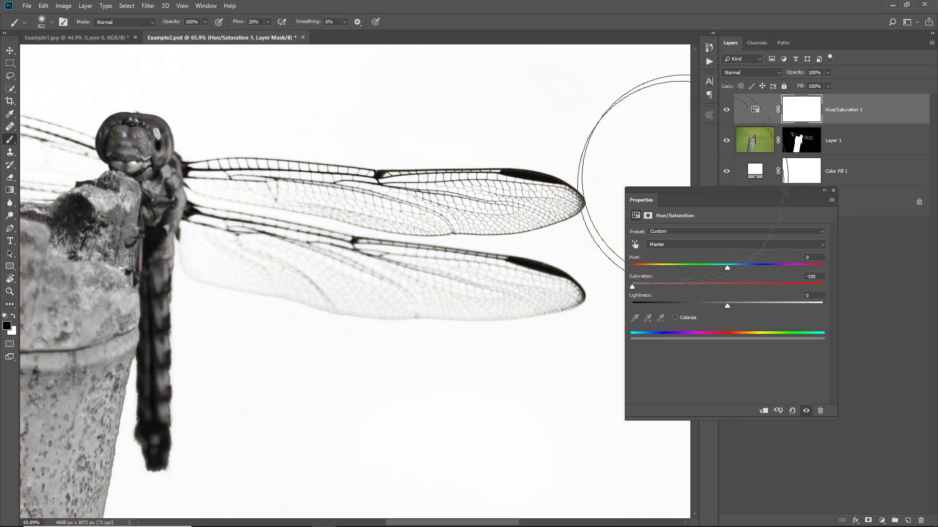
left_click_drag(726, 195, 753, 351)
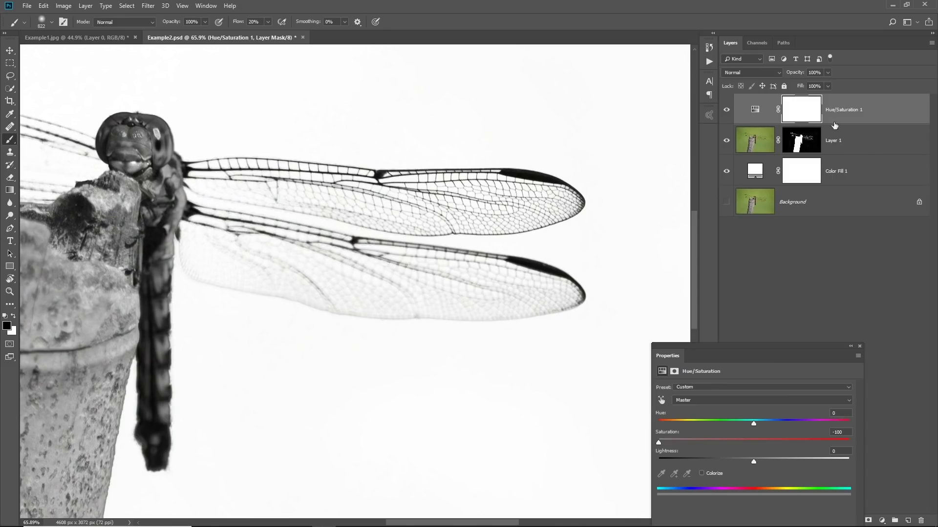
left_click_drag(715, 352, 597, 174)
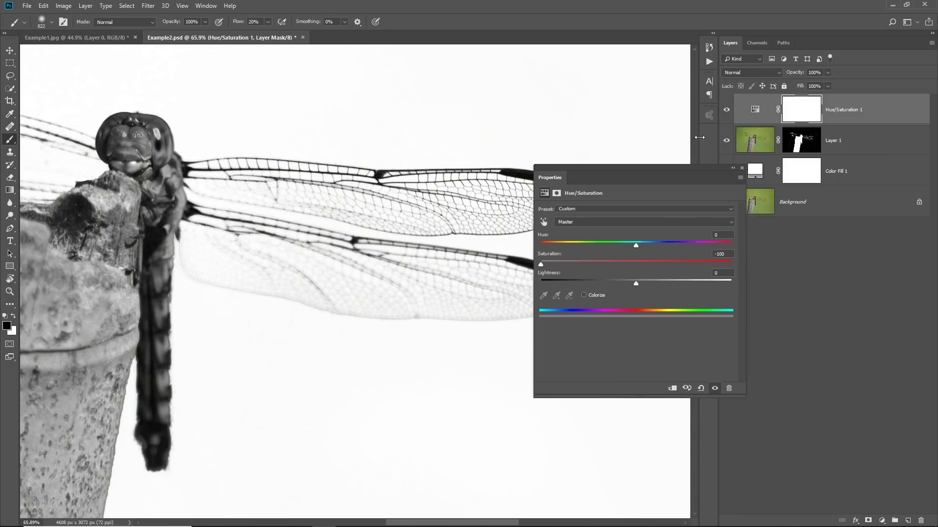
left_click(674, 388)
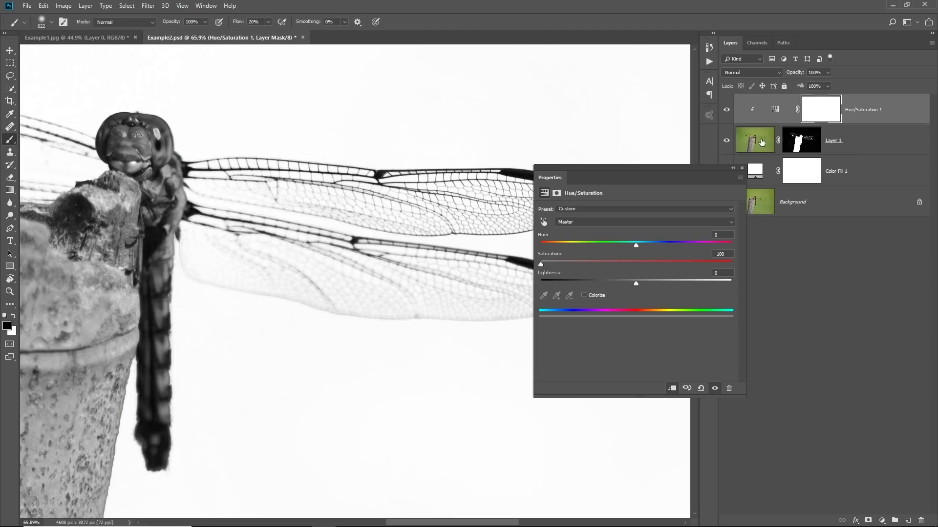
left_click_drag(685, 178, 634, 231)
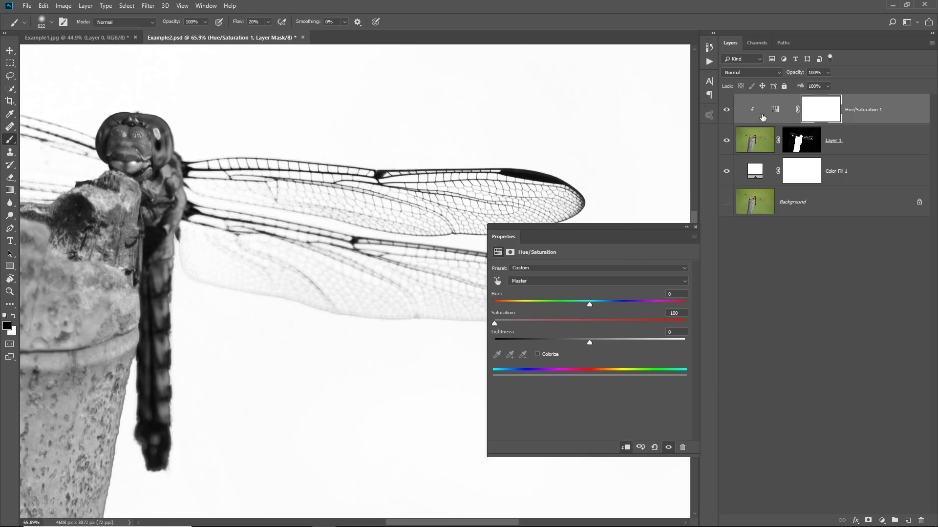
Unclip the Hue/Saturation layer and change Color Fill 1 to a saturated red
left_click(626, 448)
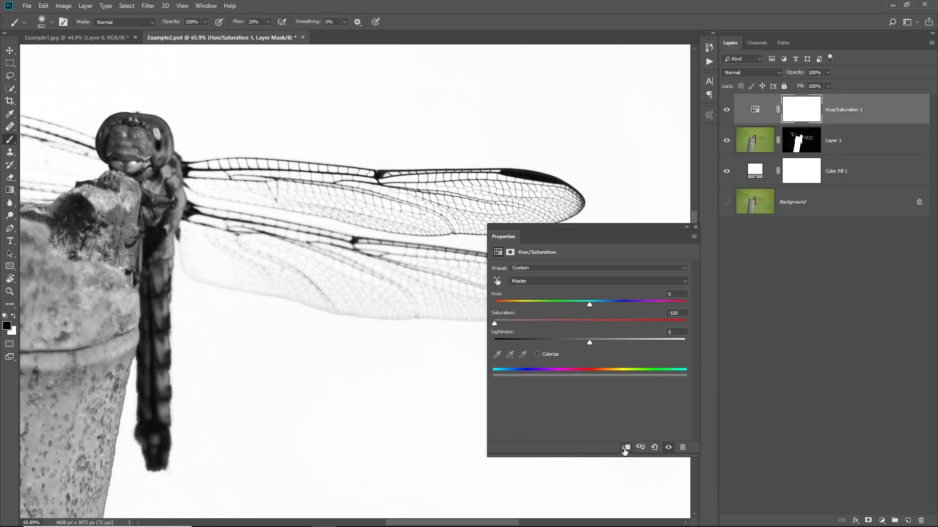
double_click(755, 171)
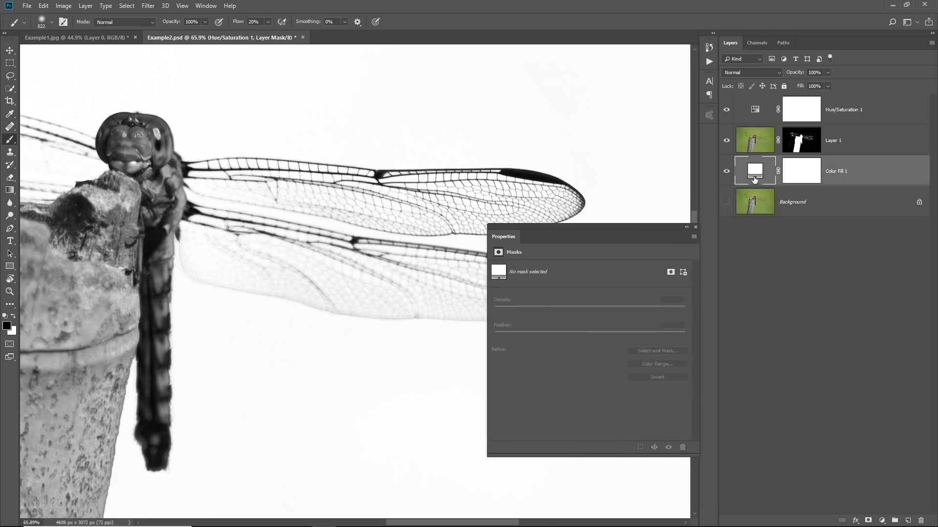
left_click(633, 282)
left_click_drag(609, 272, 646, 262)
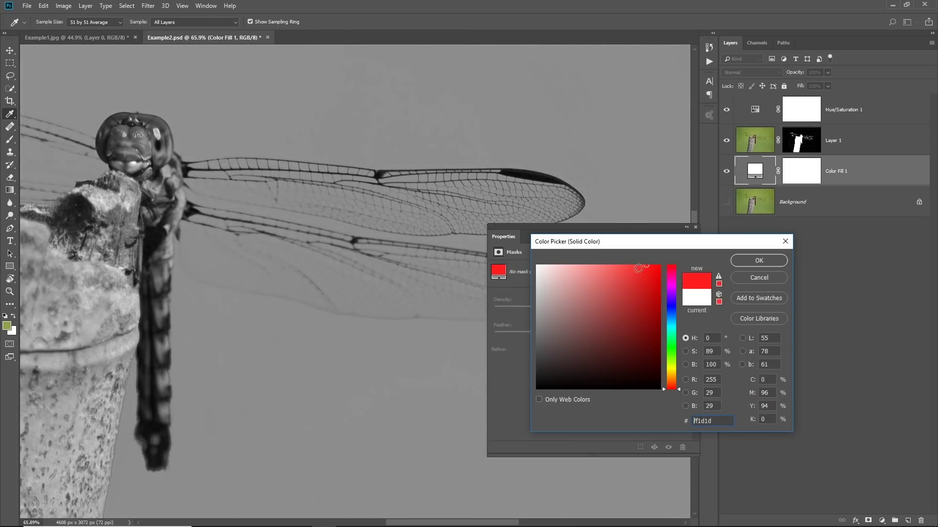
left_click(741, 260)
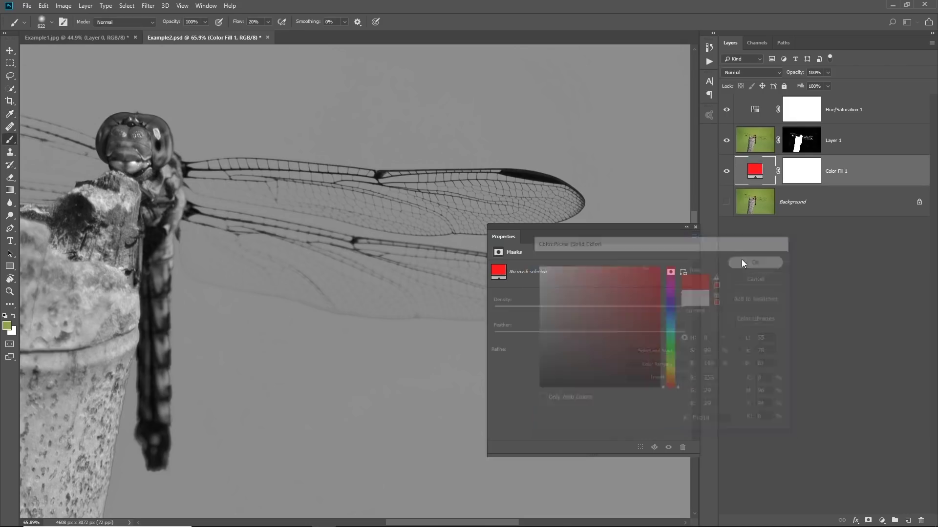
key("b")
Clip Hue/Saturation 1 to Layer 1 and set its saturation to +5
left_click(753, 113)
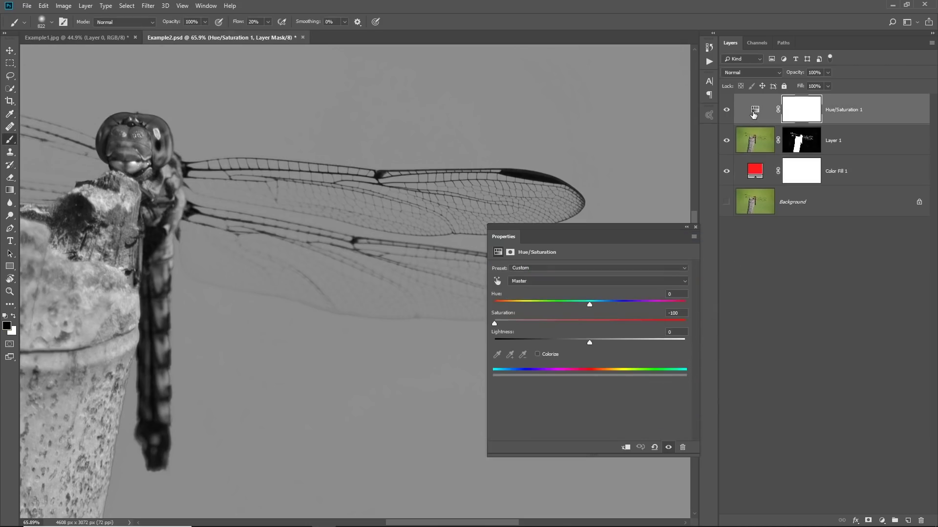
left_click(588, 324)
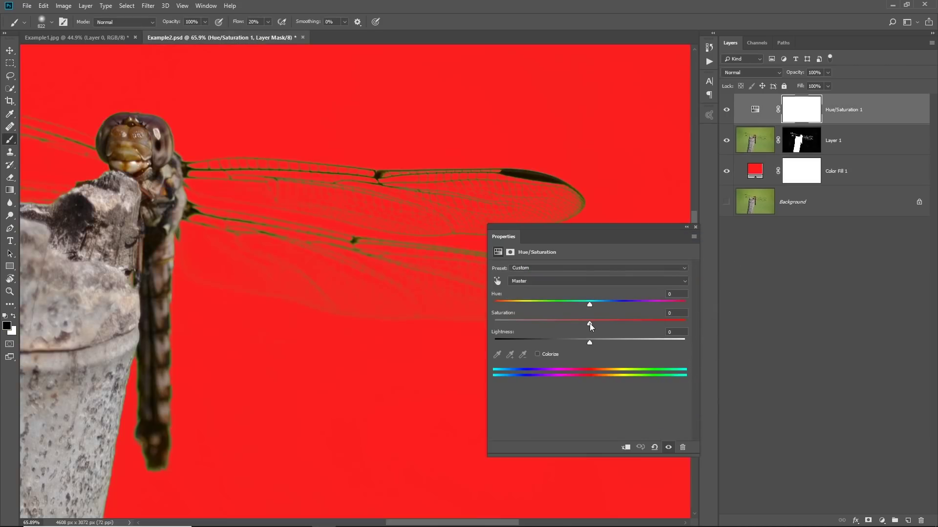
mouse_move(590, 322)
left_mouse_down()
mouse_move(464, 301)
mouse_move(586, 312)
left_mouse_up()
left_click(627, 447)
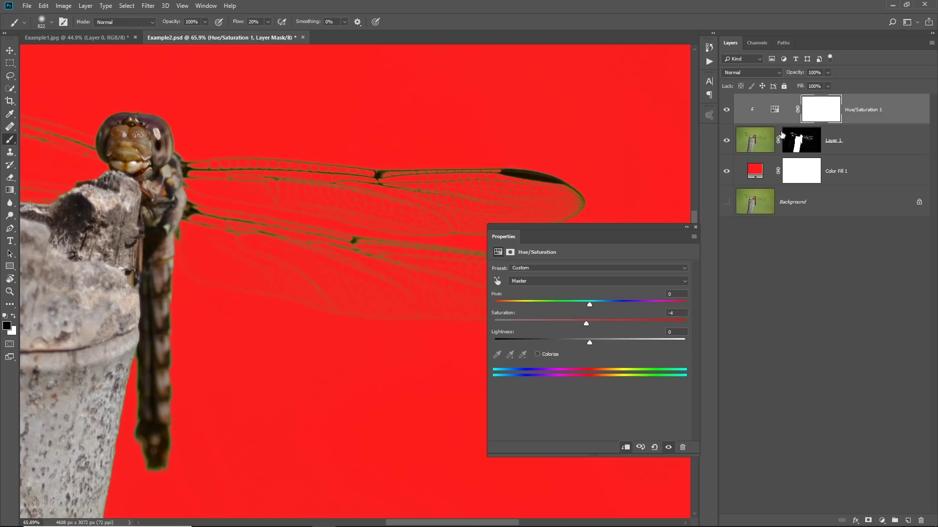
left_click_drag(589, 319, 426, 326)
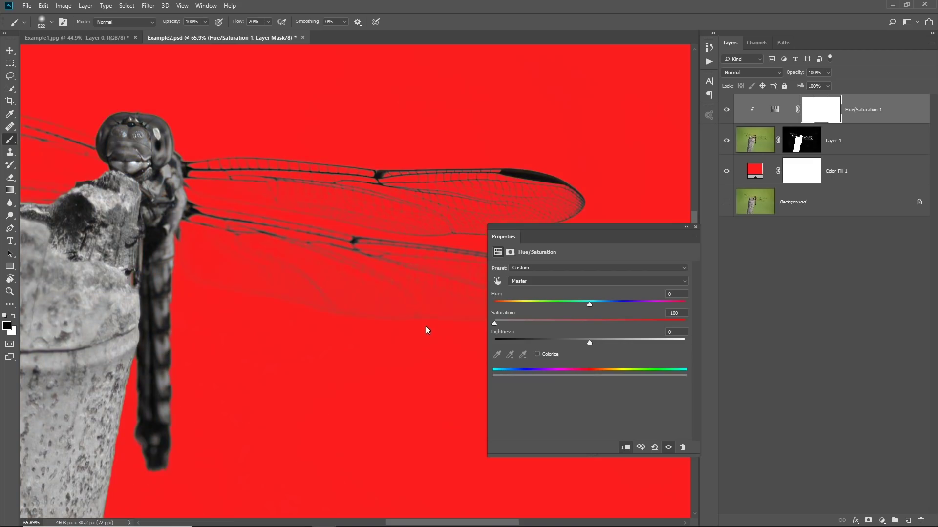
key("backslash")
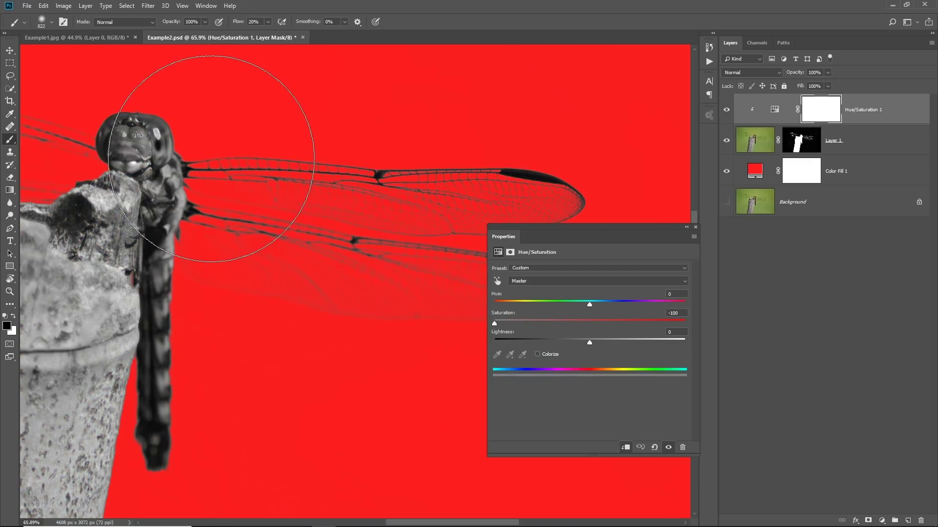
left_click(594, 320)
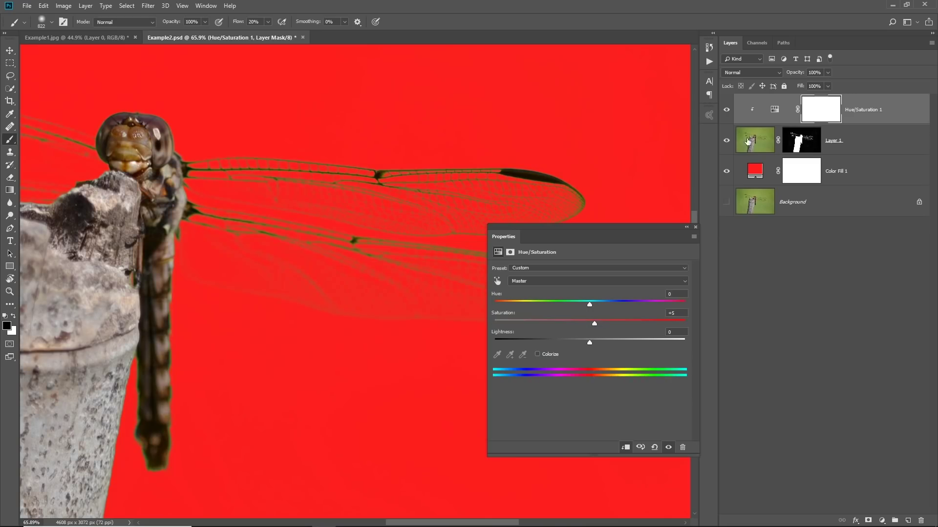
Change Color Fill 1 back to white
double_click(754, 170)
left_click_drag(600, 343, 537, 266)
left_click(759, 260)
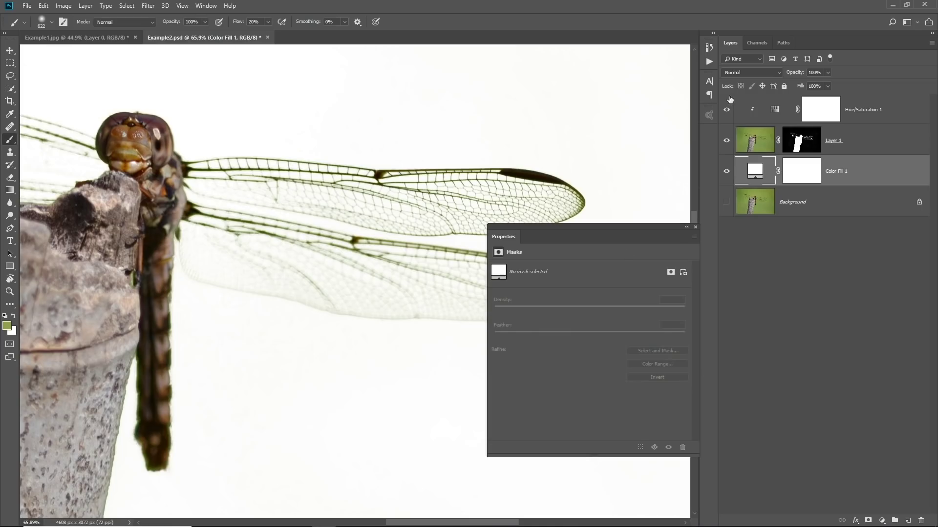
Desaturate the Greens range to -100 in Hue/Saturation 1 and narrow its hue range sliders
left_click(778, 108)
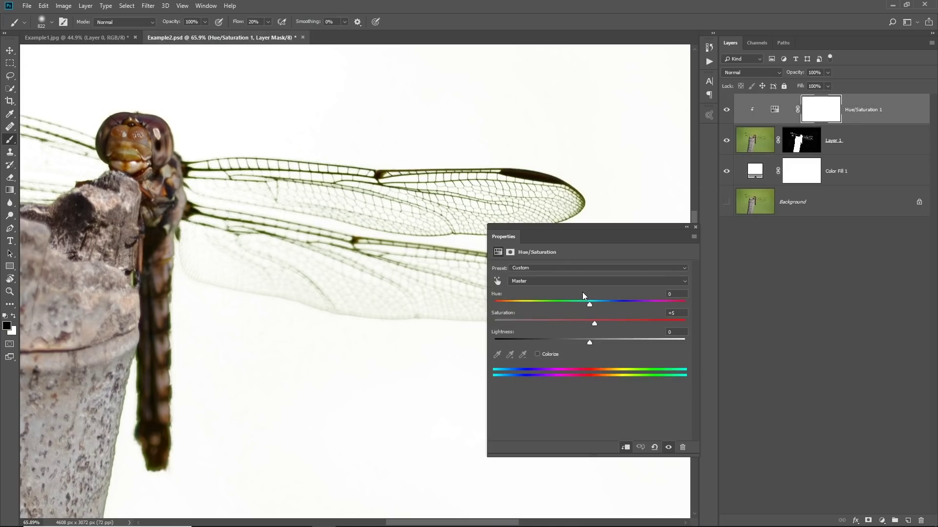
left_click(569, 280)
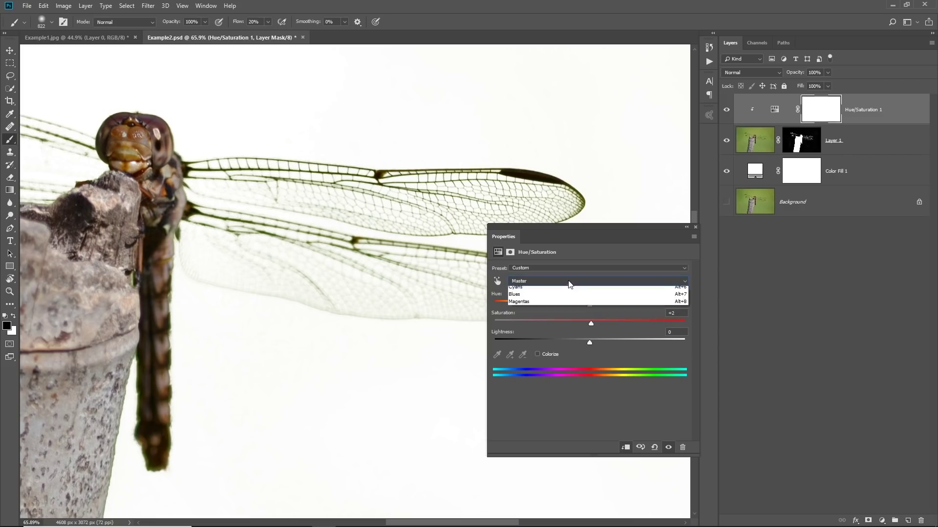
left_click(557, 312)
left_click_drag(588, 322, 391, 326)
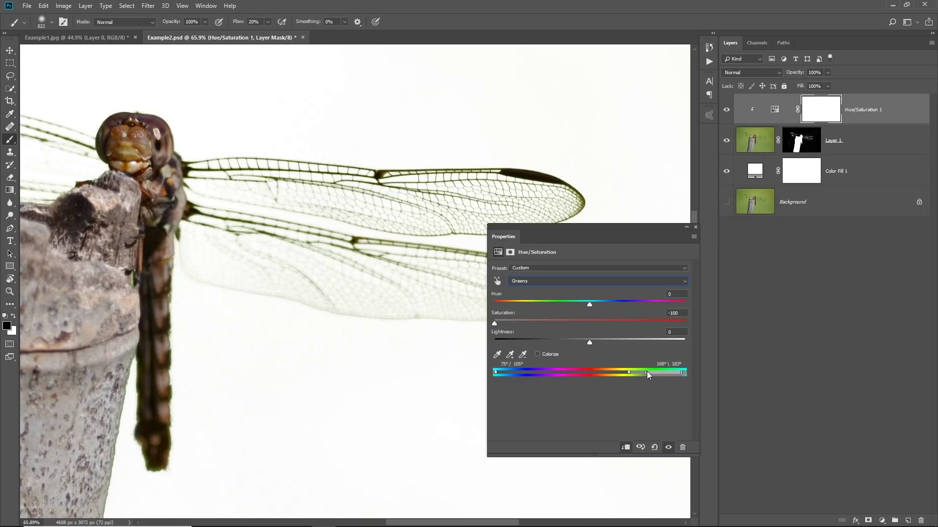
mouse_move(646, 373)
left_mouse_down()
mouse_move(582, 376)
mouse_move(597, 373)
left_mouse_up()
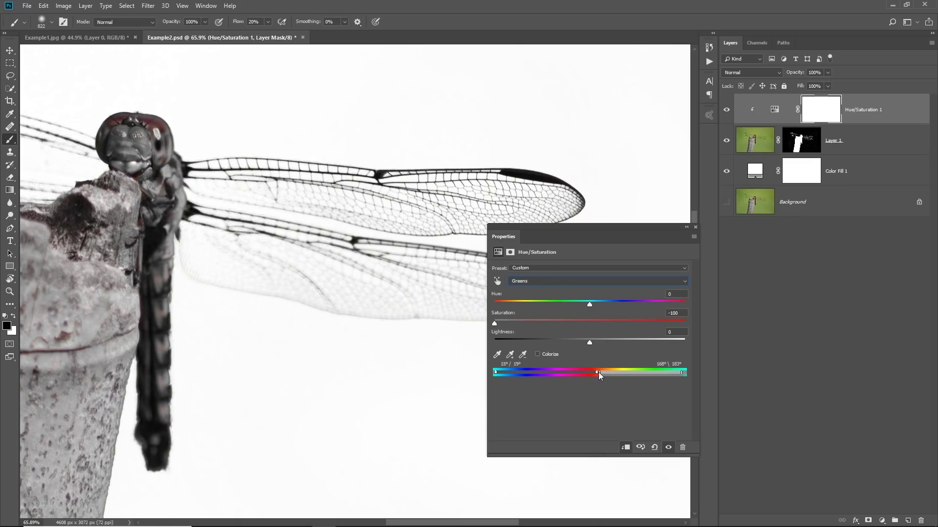
left_click_drag(608, 374, 611, 376)
left_click_drag(624, 381, 623, 372)
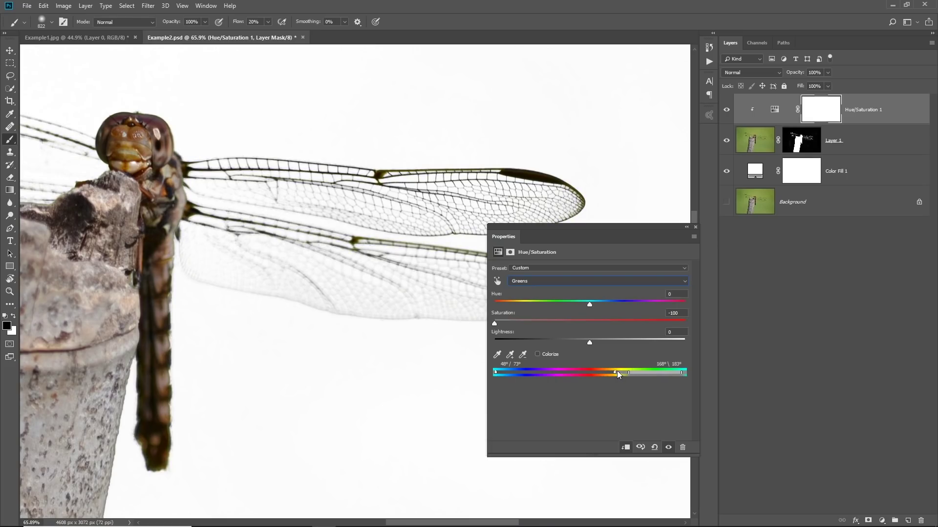
left_click_drag(230, 346, 389, 298)
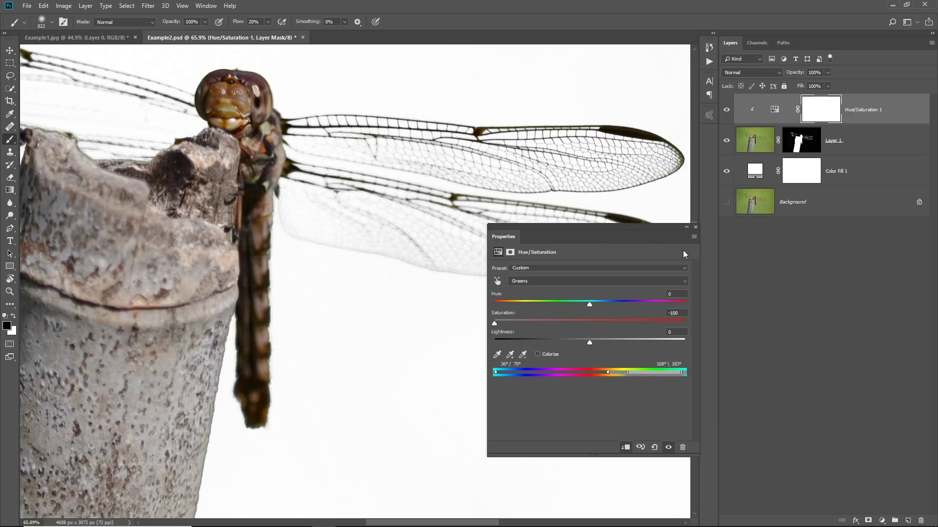
Close Properties, toggle Hue/Saturation 1's visibility to compare, and zoom out
left_click(695, 227)
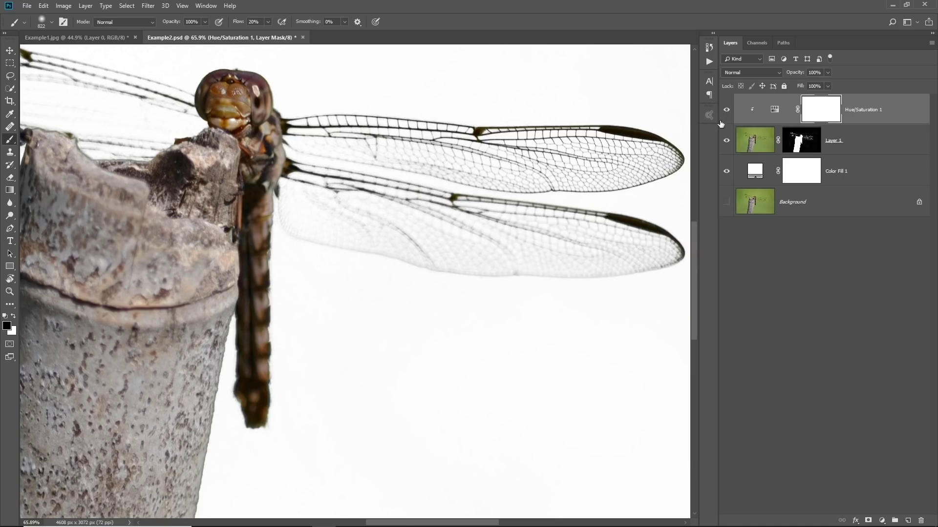
left_click(725, 111)
left_click(725, 110)
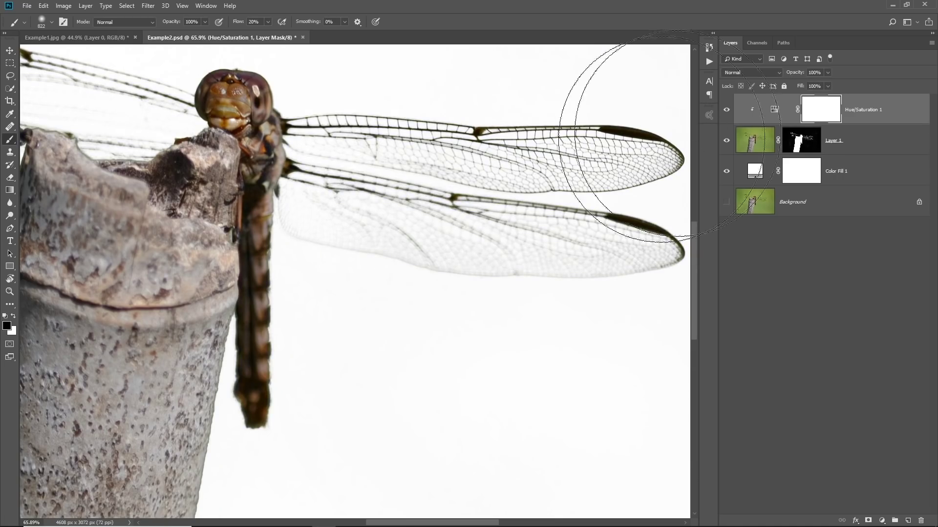
scroll(445, 225, "down", 3)
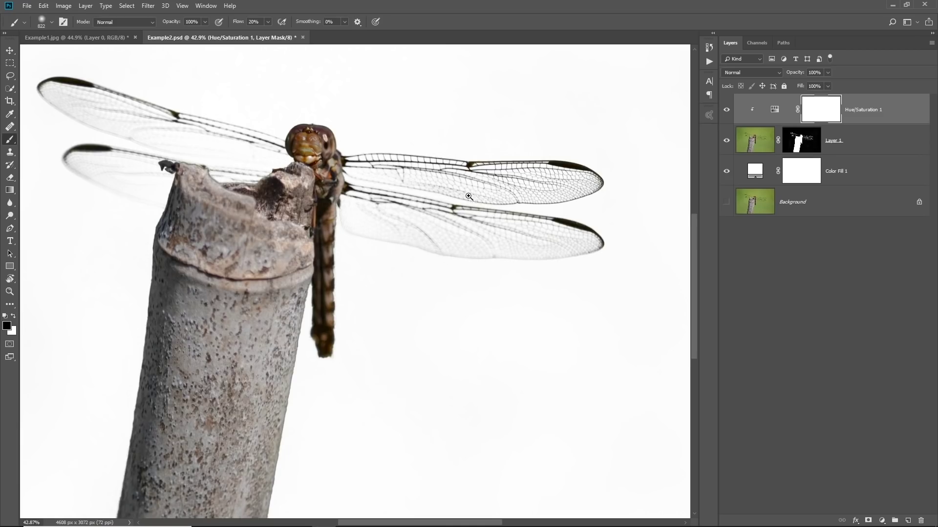
scroll(459, 192, "down", 1)
scroll(459, 192, "down", 3)
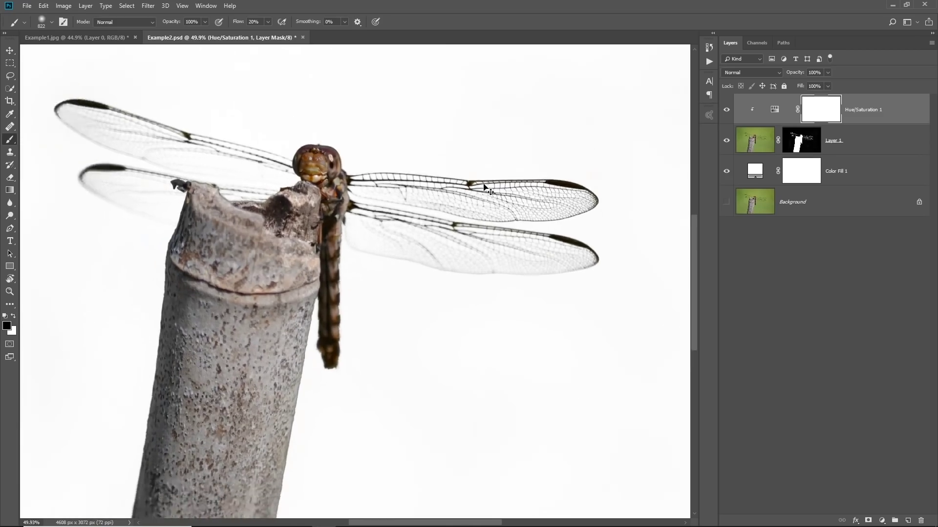
Try red, blue and yellow-green for Color Fill 1, settling on sky blue #3a89cc
double_click(754, 169)
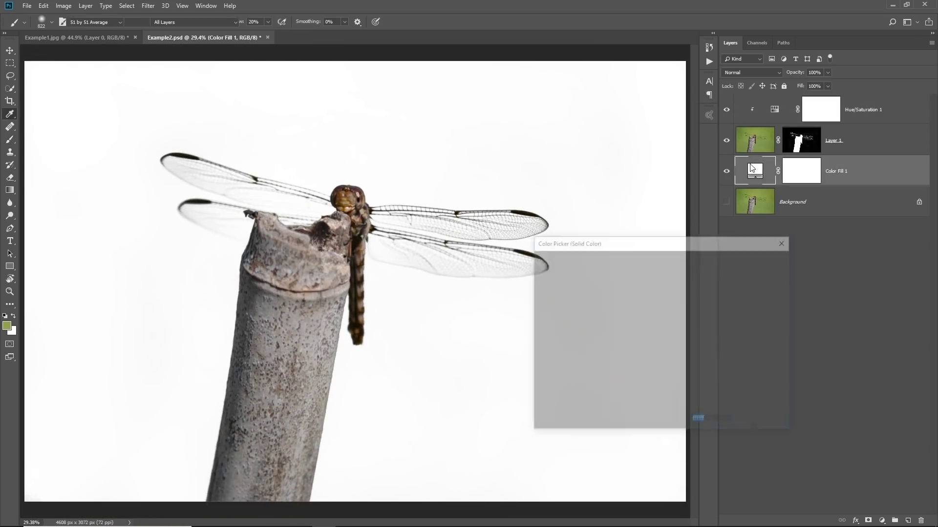
left_click(637, 307)
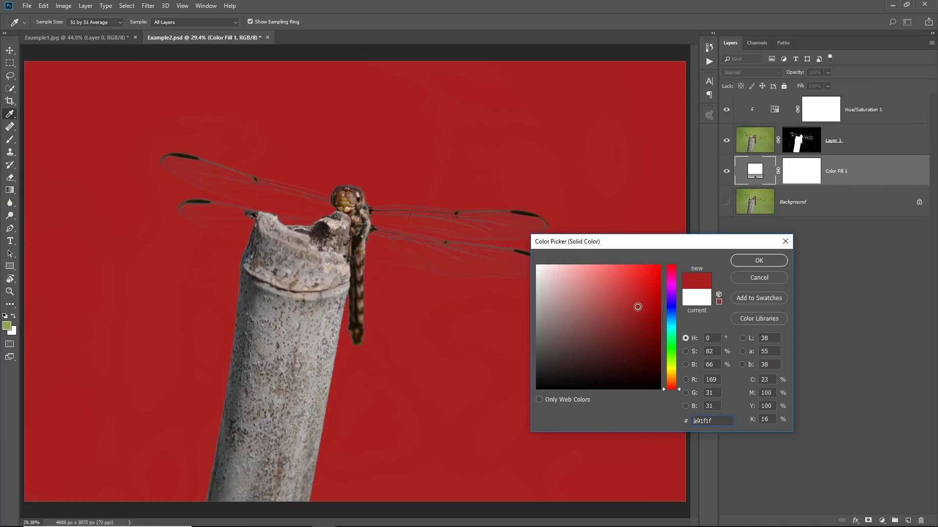
left_click(673, 318)
mouse_move(639, 306)
left_mouse_down()
mouse_move(629, 275)
mouse_move(554, 264)
mouse_move(621, 275)
mouse_move(590, 292)
left_mouse_up()
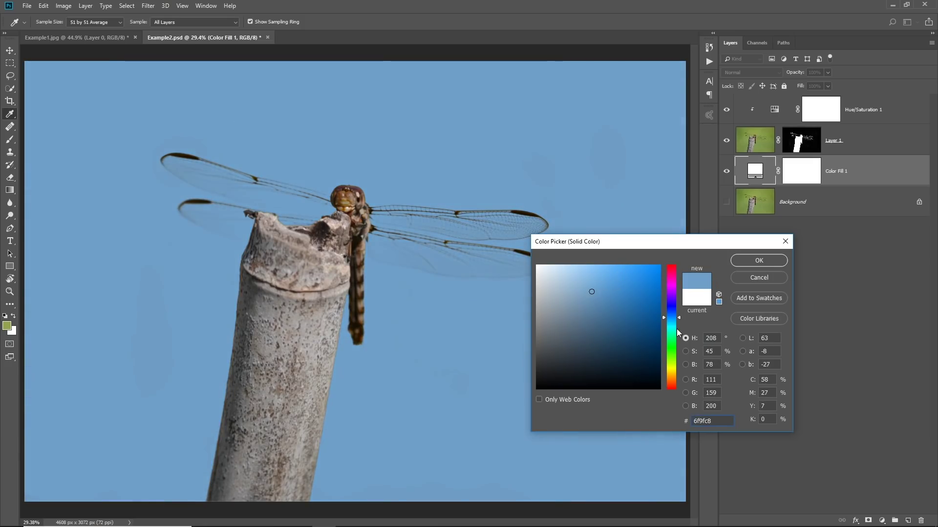
left_click_drag(679, 334, 685, 370)
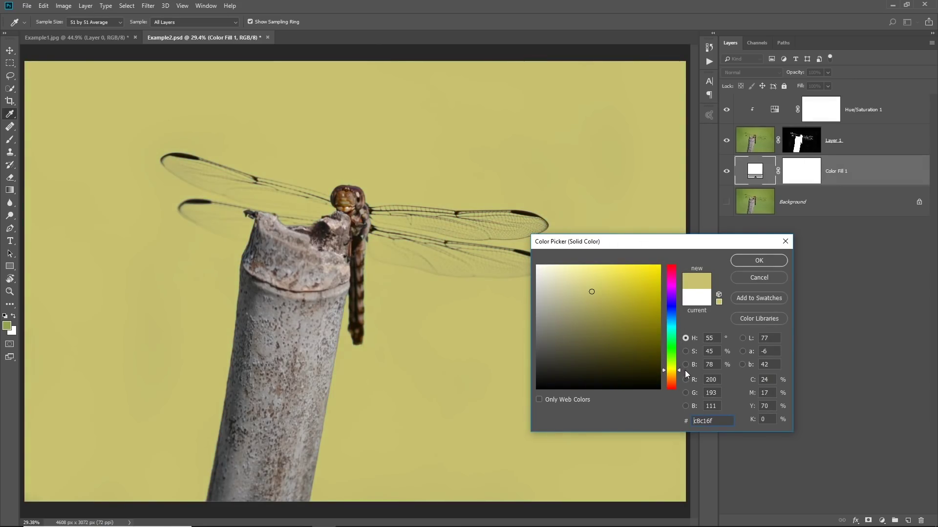
mouse_move(634, 283)
left_mouse_down()
mouse_move(625, 288)
mouse_move(629, 299)
mouse_move(648, 304)
mouse_move(623, 284)
mouse_move(603, 288)
mouse_move(651, 265)
mouse_move(625, 290)
left_mouse_up()
left_click(670, 312)
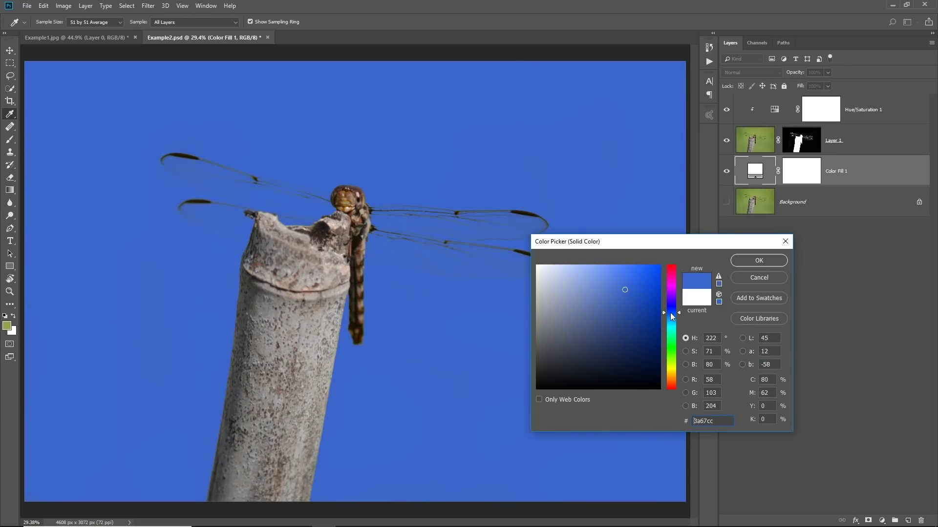
left_click_drag(670, 312, 672, 318)
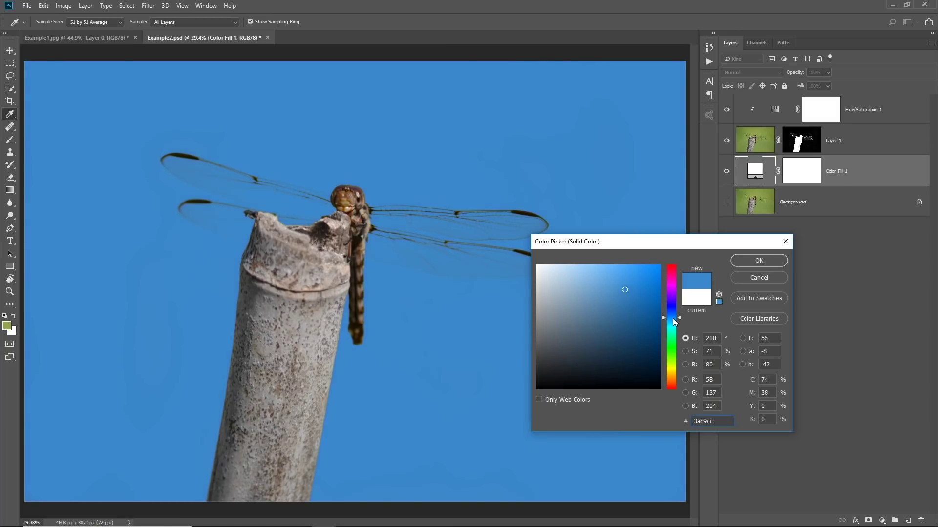
left_click(758, 262)
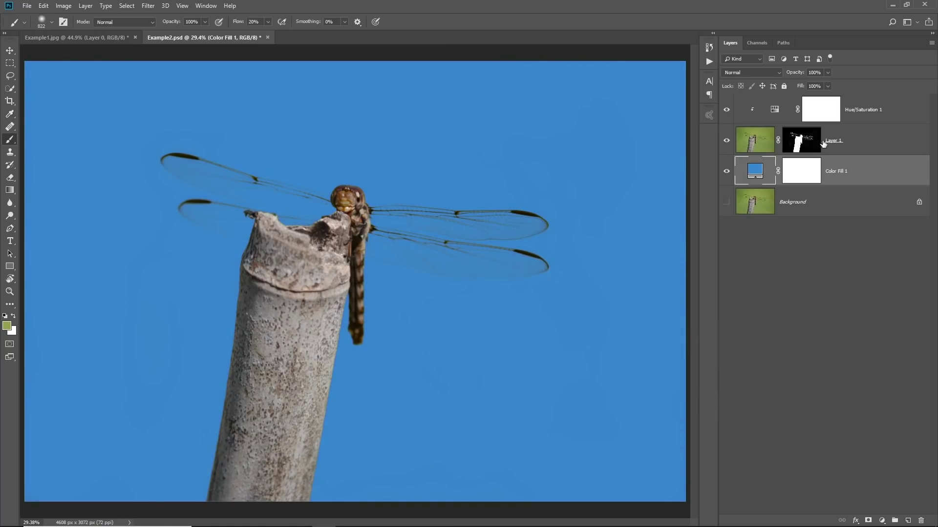
Switch Layer 1's blend mode from Normal to Multiply
left_click(865, 141)
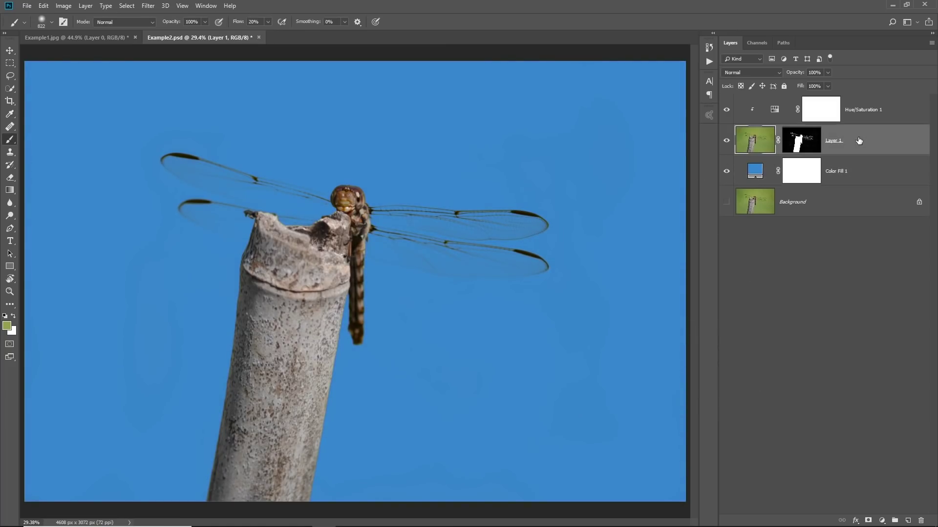
left_click(765, 73)
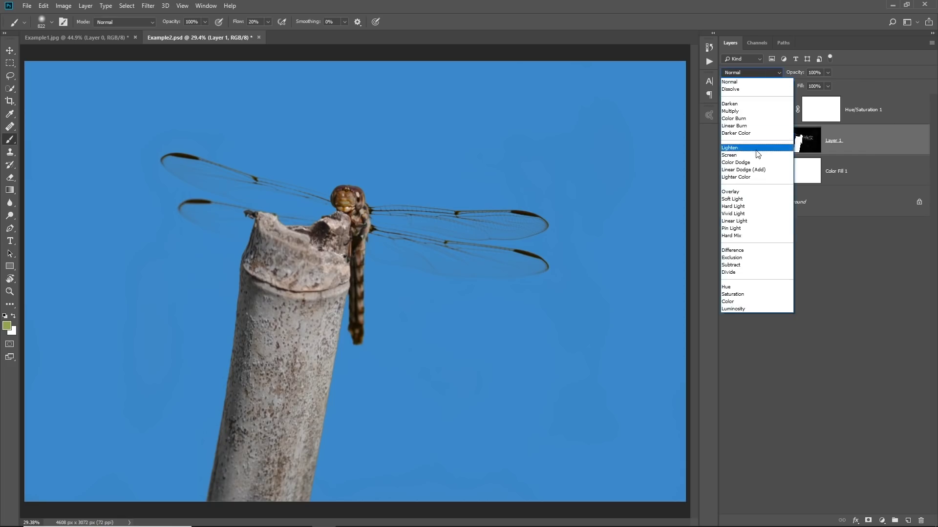
left_click(748, 111)
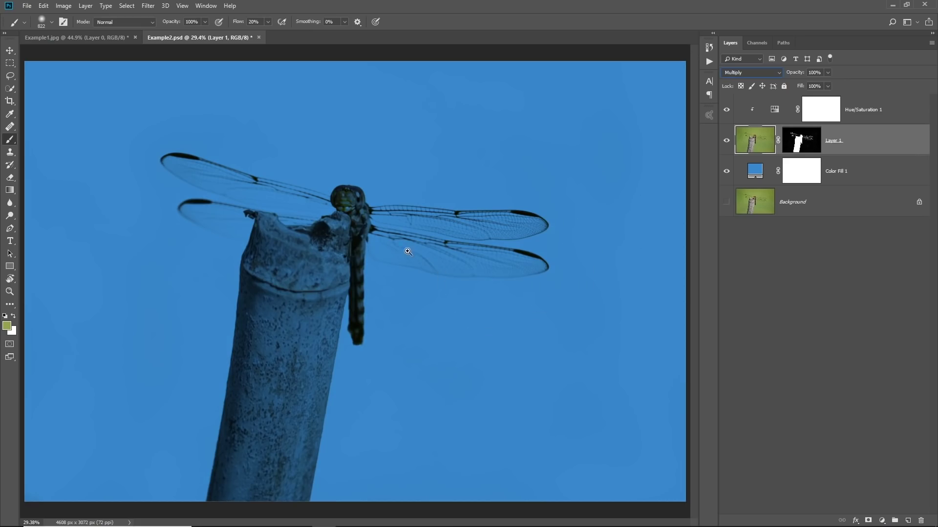
scroll(405, 250, "up", 3)
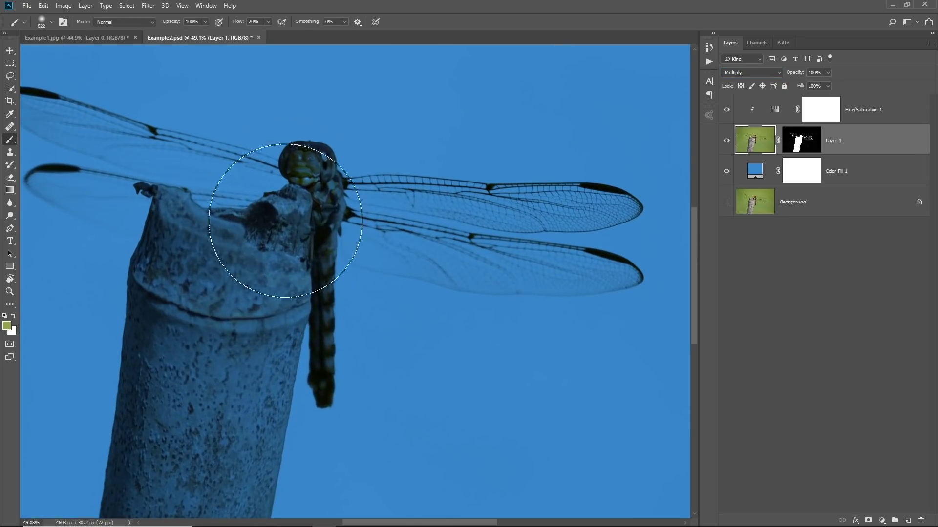
scroll(346, 279, "down", 4)
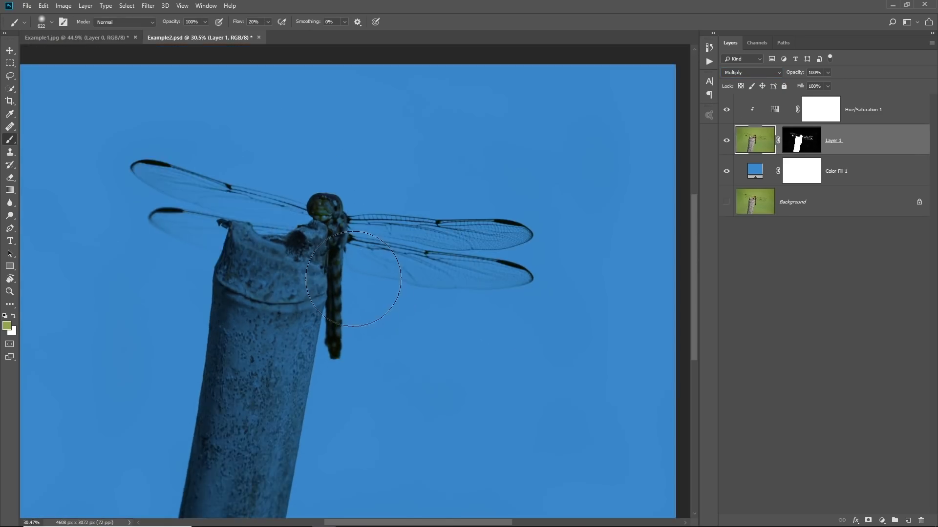
scroll(352, 284, "up", 1)
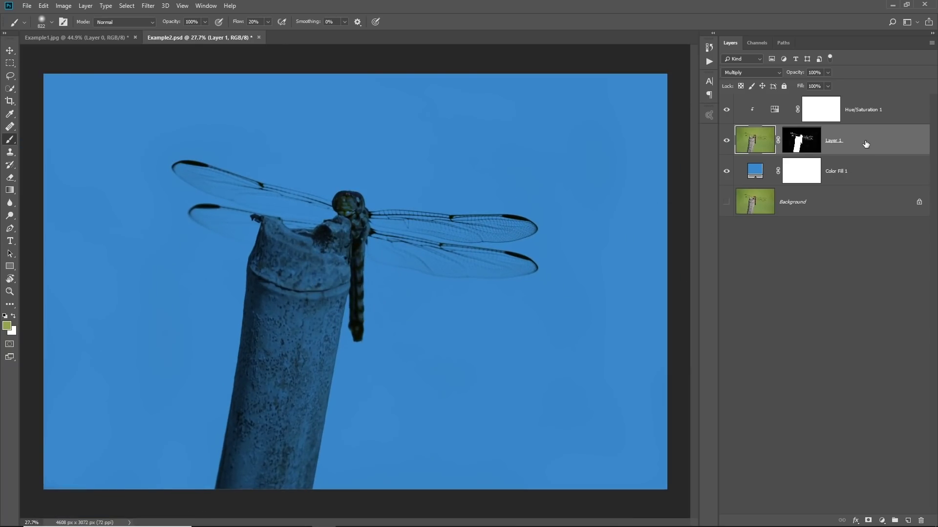
left_click(871, 110)
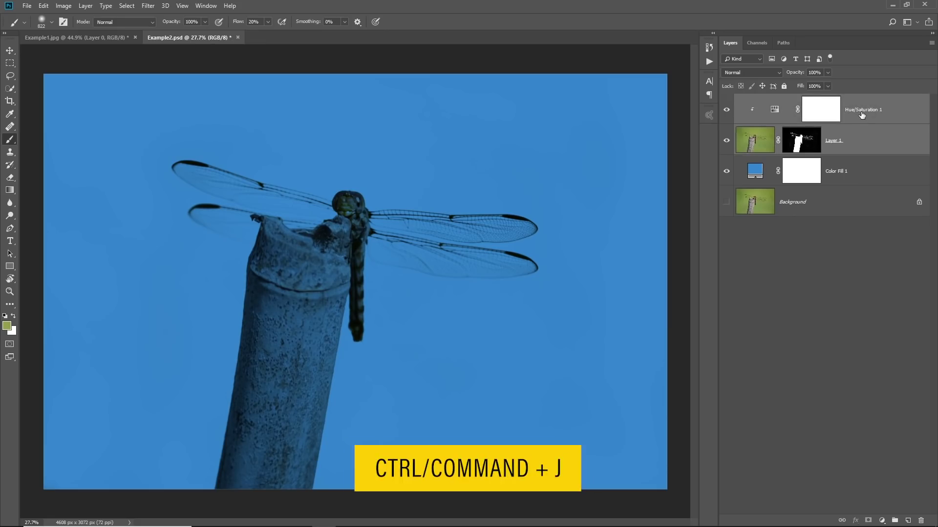
Duplicate Layer 1 and Hue/Saturation 1 with Ctrl+J, then set Layer 1 copy to Normal
key("ctrl+j")
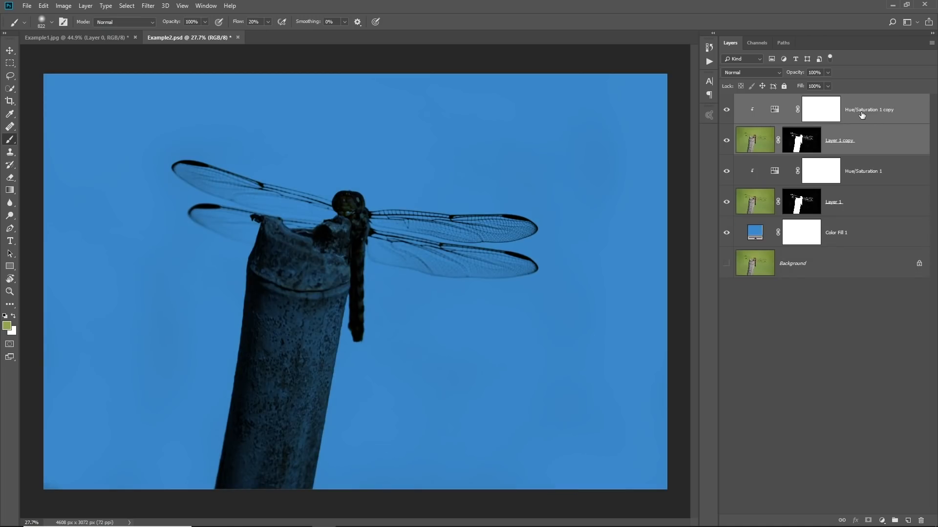
left_click(875, 141)
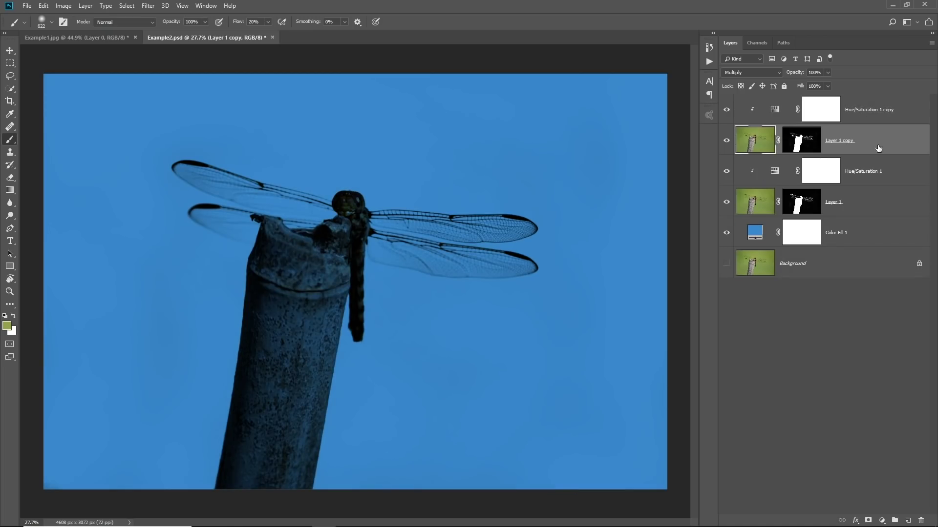
left_click(754, 71)
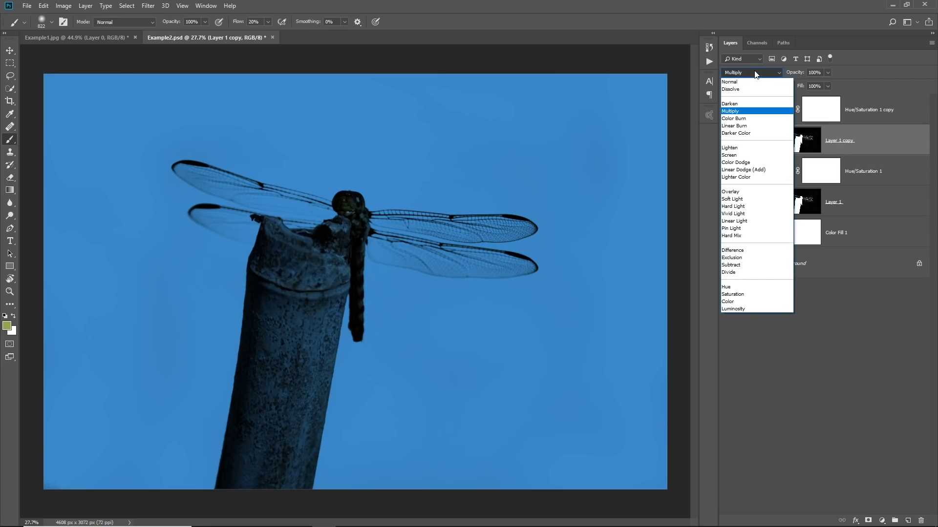
left_click(755, 82)
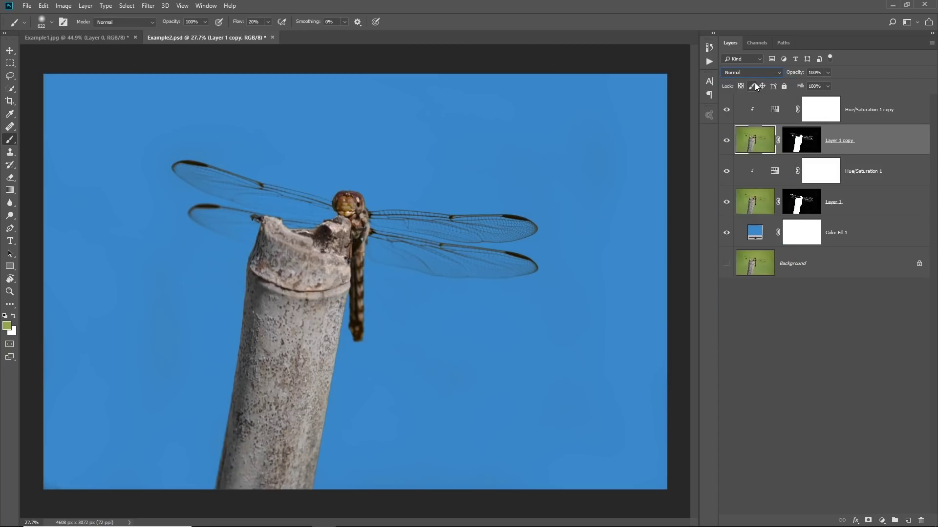
Target Layer 1 copy's mask, size the brush to about 592 px, and toggle the copy to compare
left_click(797, 142)
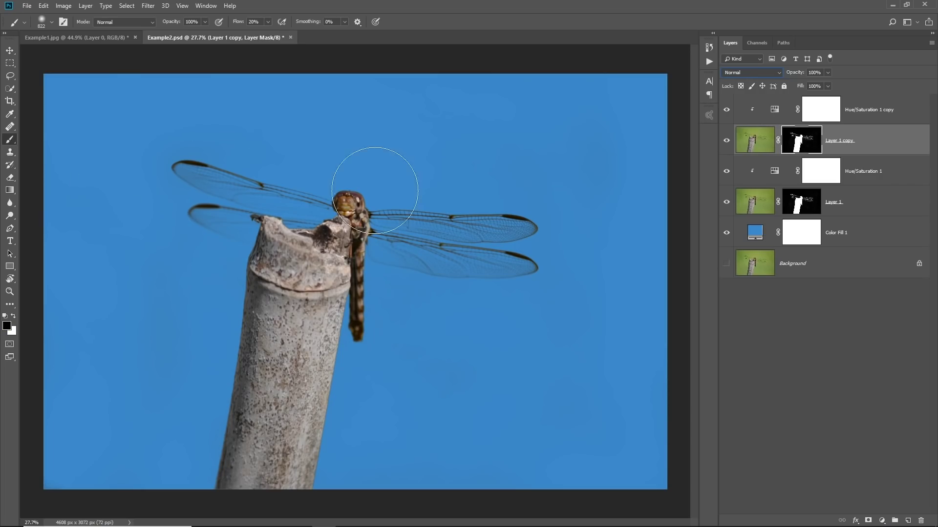
scroll(391, 186, "up", 3)
left_click_drag(556, 256, 531, 258)
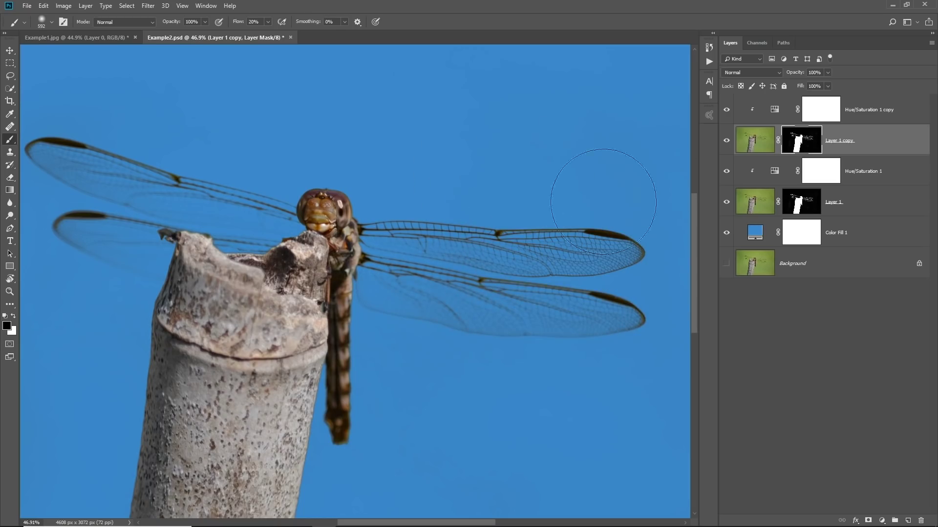
left_click(727, 141)
left_click(726, 141)
left_click(726, 140)
left_click(726, 141)
left_click(726, 142)
Check Layer 1's blending, then re-target Layer 1 copy's mask
scroll(425, 289, "down", 3)
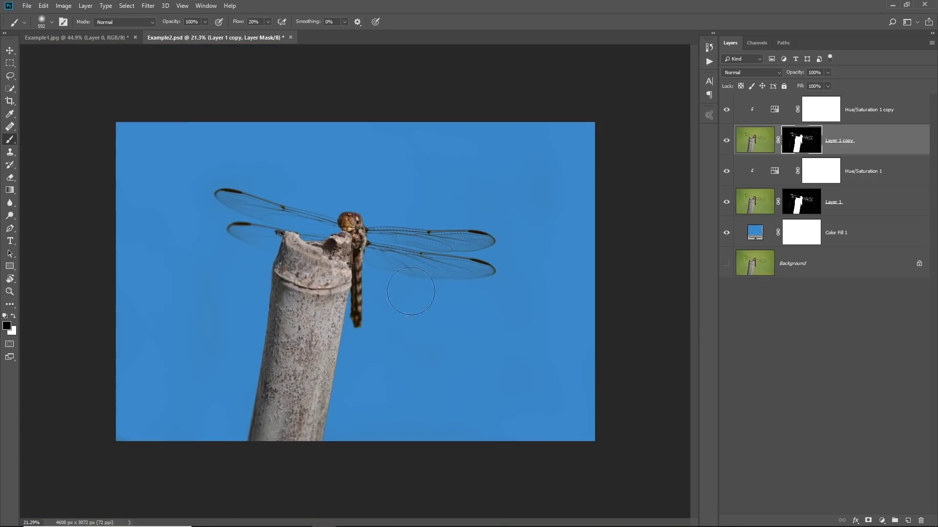
scroll(394, 268, "up", 1)
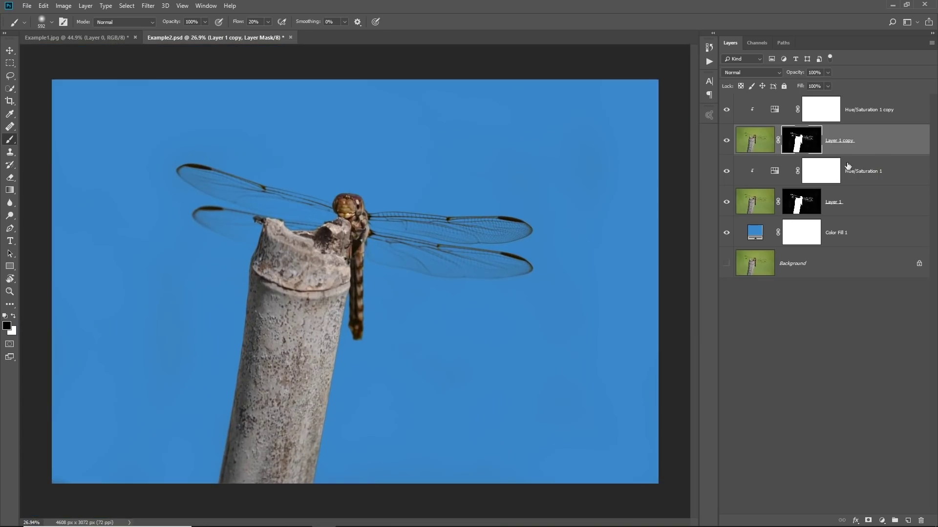
left_click(852, 204)
left_click(853, 141)
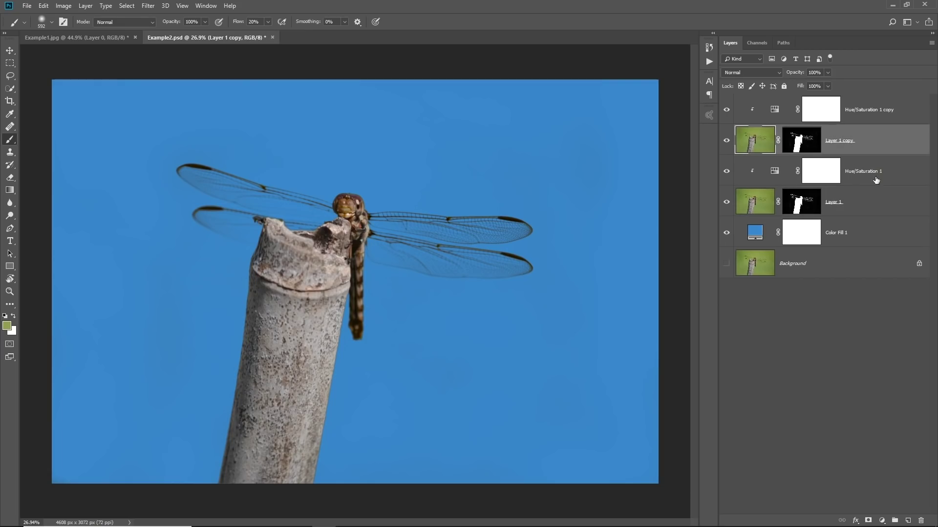
scroll(522, 231, "up", 2)
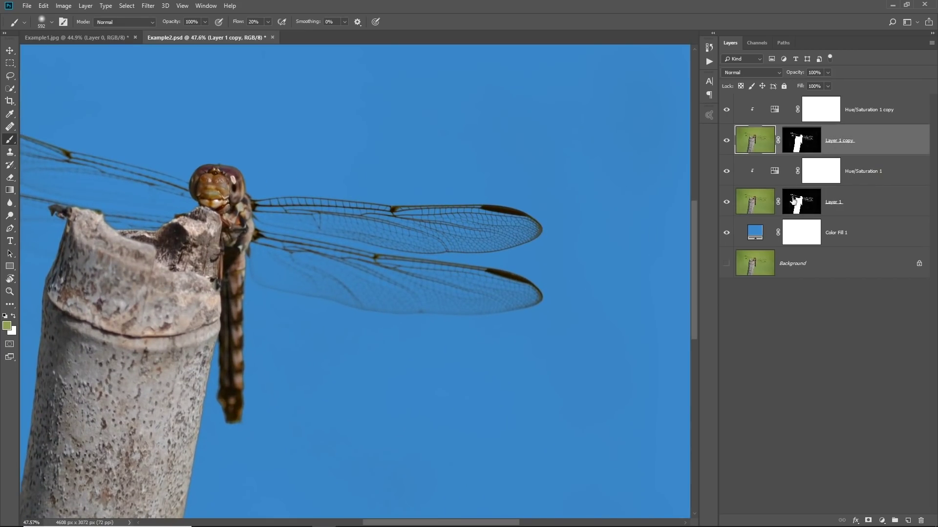
left_click(808, 140)
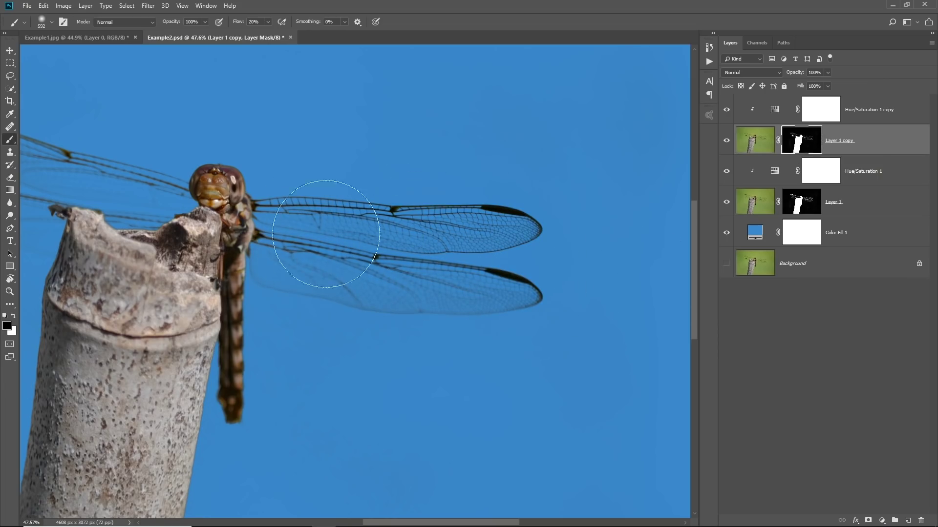
left_click_drag(314, 219, 377, 256)
In mask view, raise brush flow to 100% and paint the right wings black
left_click(809, 152, "alt")
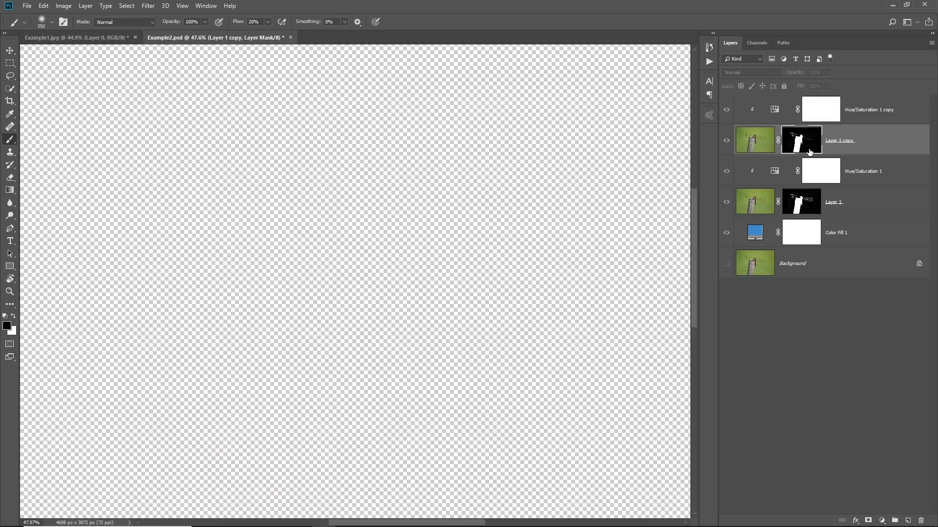
left_click_drag(515, 162, 335, 152)
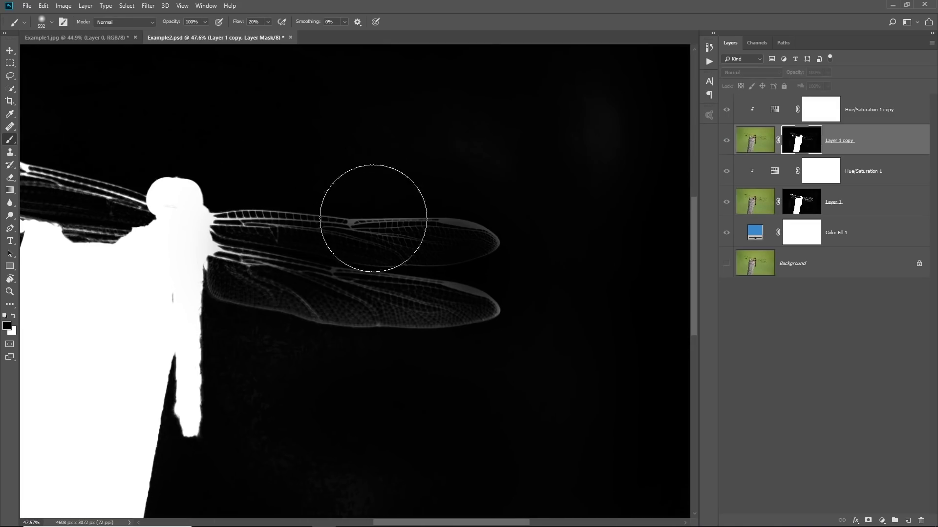
left_click(267, 22)
left_click_drag(267, 27, 356, 36)
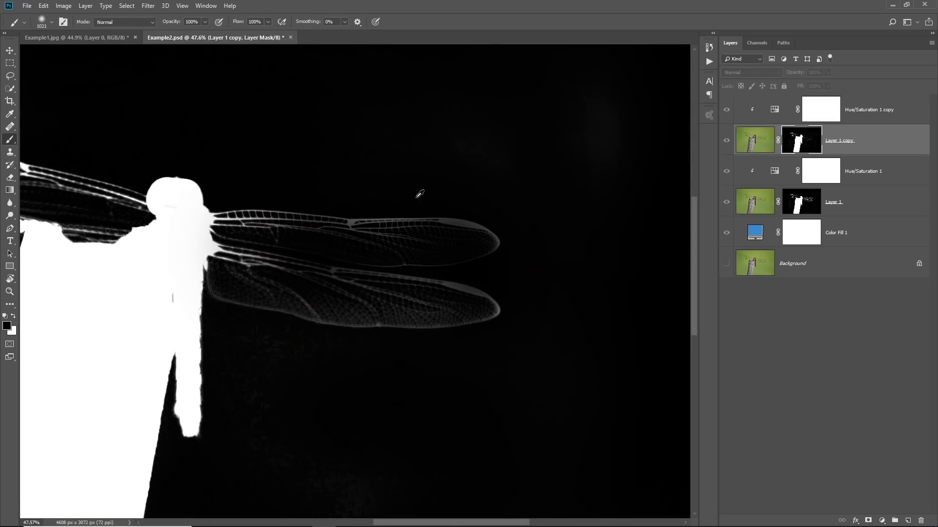
mouse_move(418, 192)
left_mouse_down()
mouse_move(421, 247)
mouse_move(449, 227)
mouse_move(443, 317)
mouse_move(304, 261)
left_mouse_up()
mouse_move(273, 210)
left_mouse_down()
mouse_move(289, 220)
mouse_move(310, 291)
mouse_move(341, 303)
left_mouse_up()
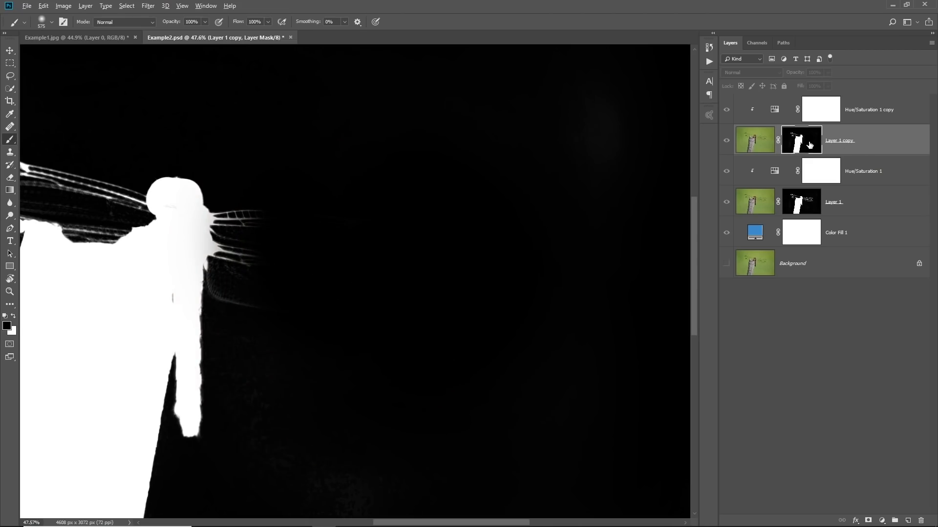
Paint out the upper-left wing on the composite view, then target Layer 1 copy's pixels
left_click(809, 144, "alt")
left_click_drag(319, 236, 587, 257)
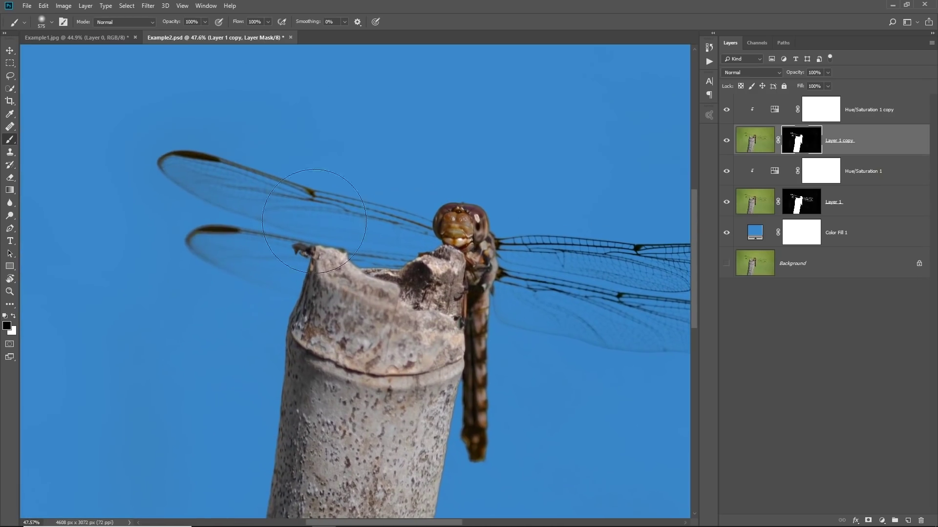
mouse_move(230, 151)
left_mouse_down()
mouse_move(281, 181)
mouse_move(232, 201)
mouse_move(186, 167)
mouse_move(162, 183)
mouse_move(168, 196)
mouse_move(315, 150)
mouse_move(362, 175)
left_mouse_up()
scroll(348, 168, "down", 2)
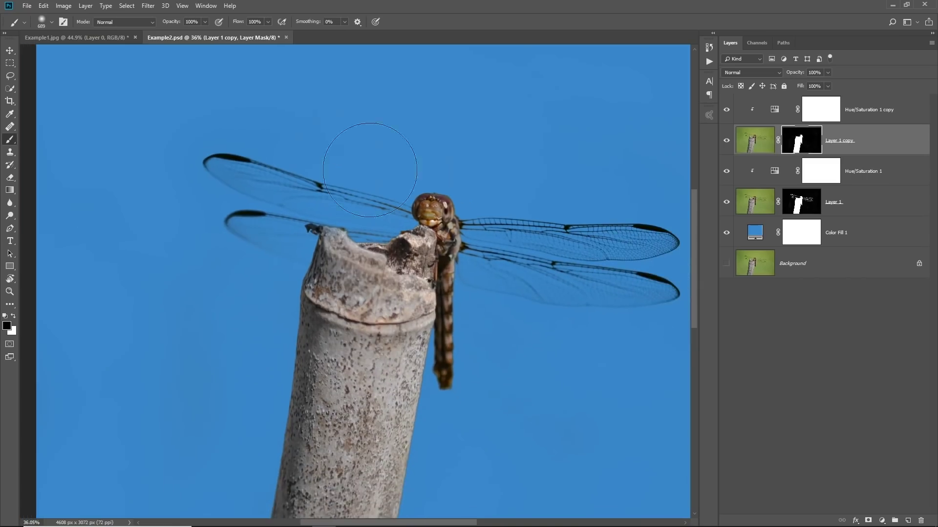
left_click_drag(558, 194, 431, 211)
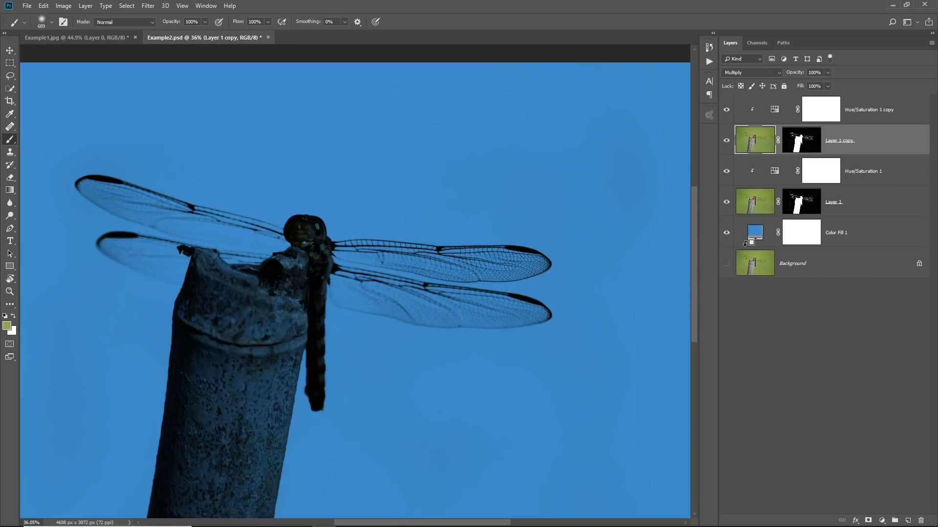
key("ctrl+2")
scroll(565, 251, "down", 1)
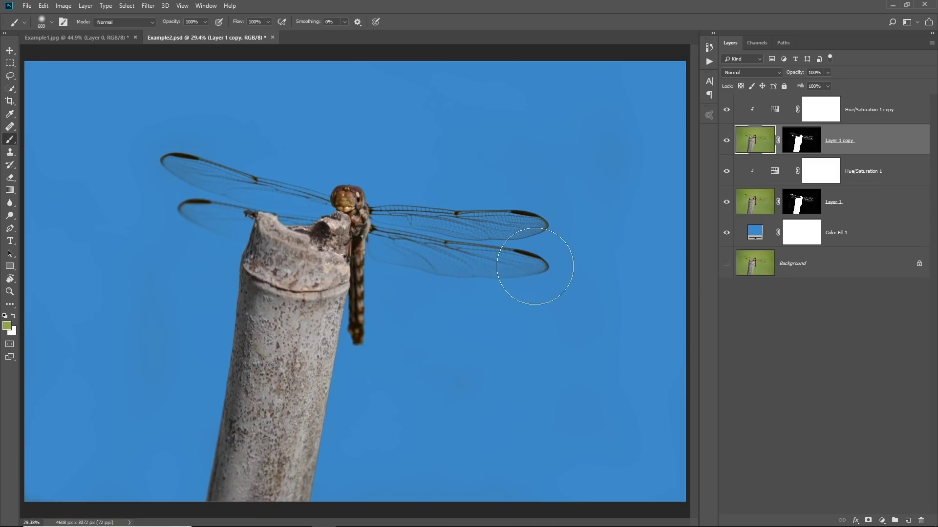
double_click(754, 232)
mouse_move(621, 278)
left_mouse_down()
mouse_move(625, 313)
mouse_move(610, 290)
mouse_move(608, 332)
mouse_move(435, 222)
left_mouse_up()
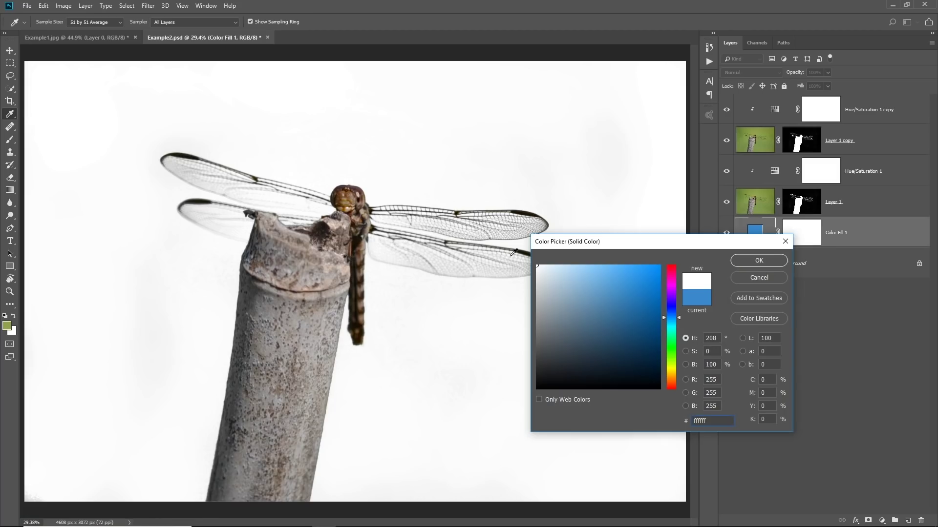
mouse_move(607, 295)
left_mouse_down()
mouse_move(597, 298)
mouse_move(568, 264)
left_mouse_up()
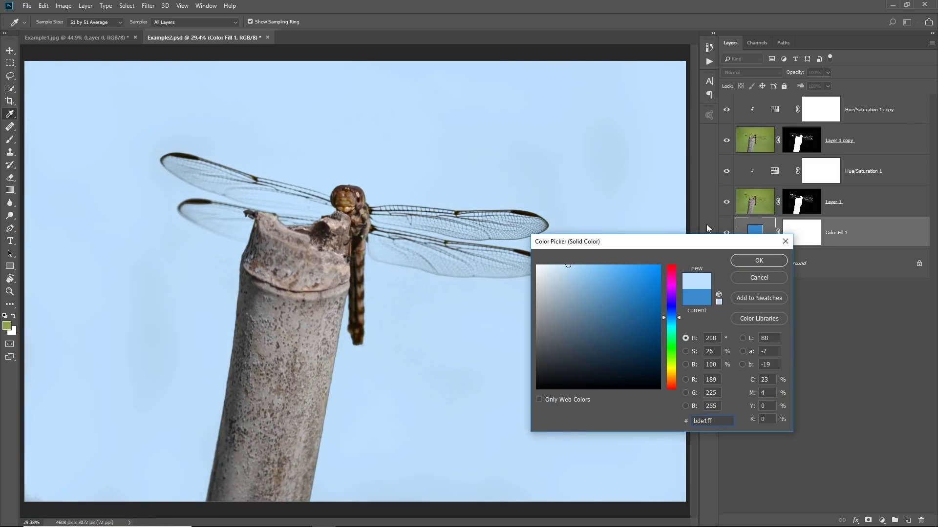
left_click_drag(615, 309, 587, 267)
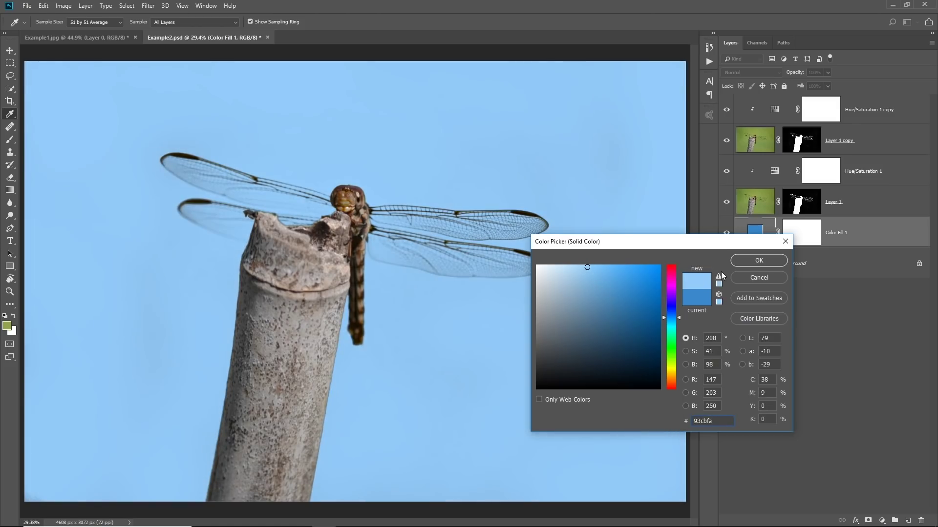
left_click(758, 277)
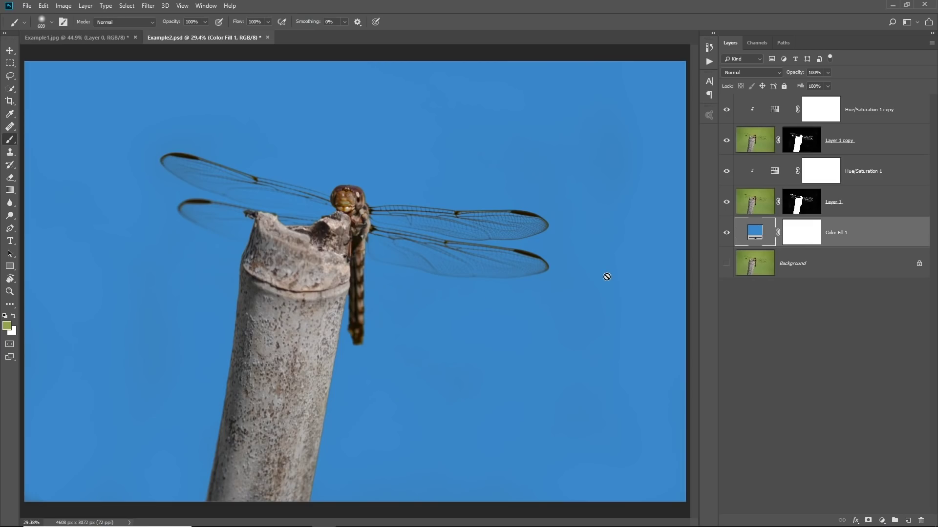
Bring Example1.jpg forward and zoom in on the sheer white veil over the dark red fill
left_click(83, 39)
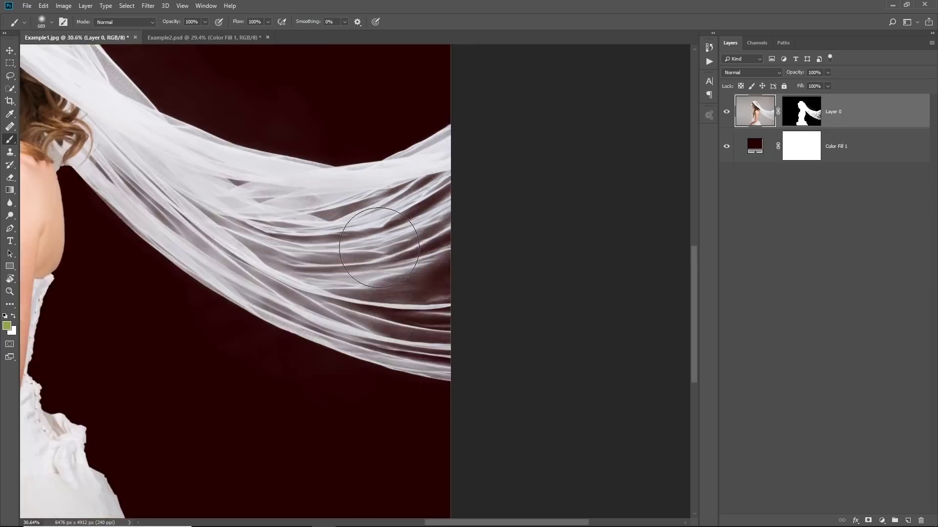
scroll(379, 248, "up", 2)
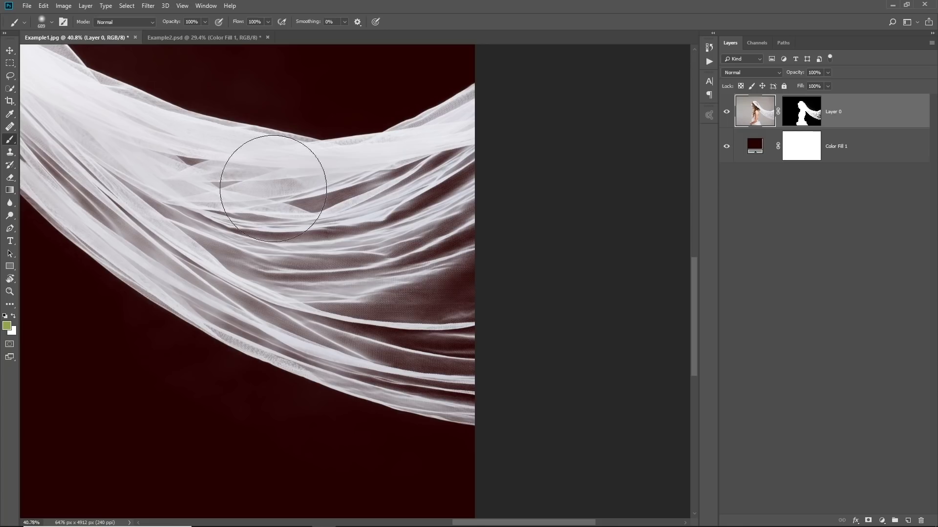
Compare Example2.psd with Example1.jpg, then settle on the dragonfly over the mid-blue Color Fill 1
left_click(195, 37)
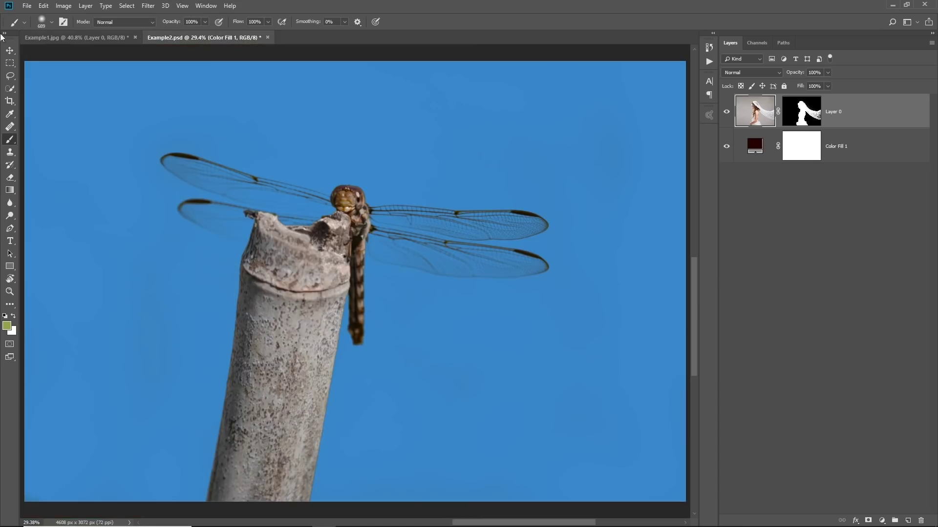
left_click(71, 36)
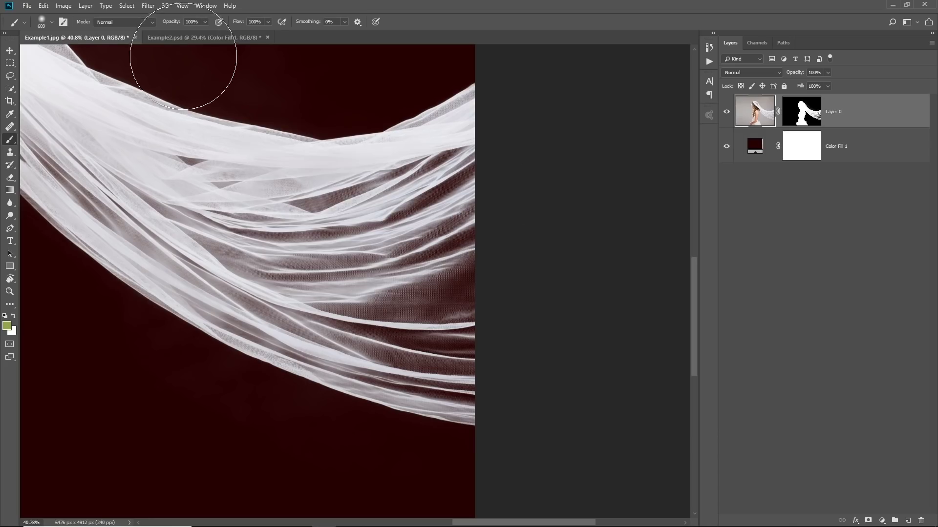
left_click(207, 36)
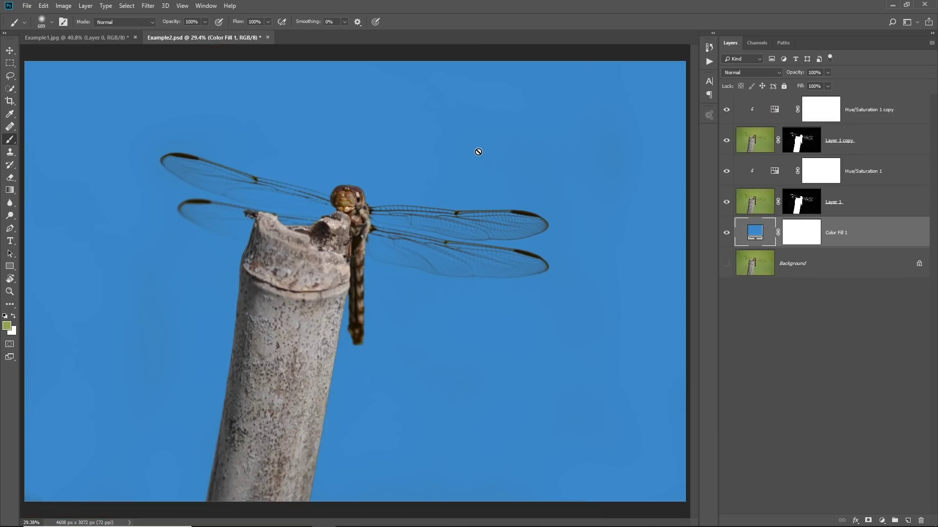